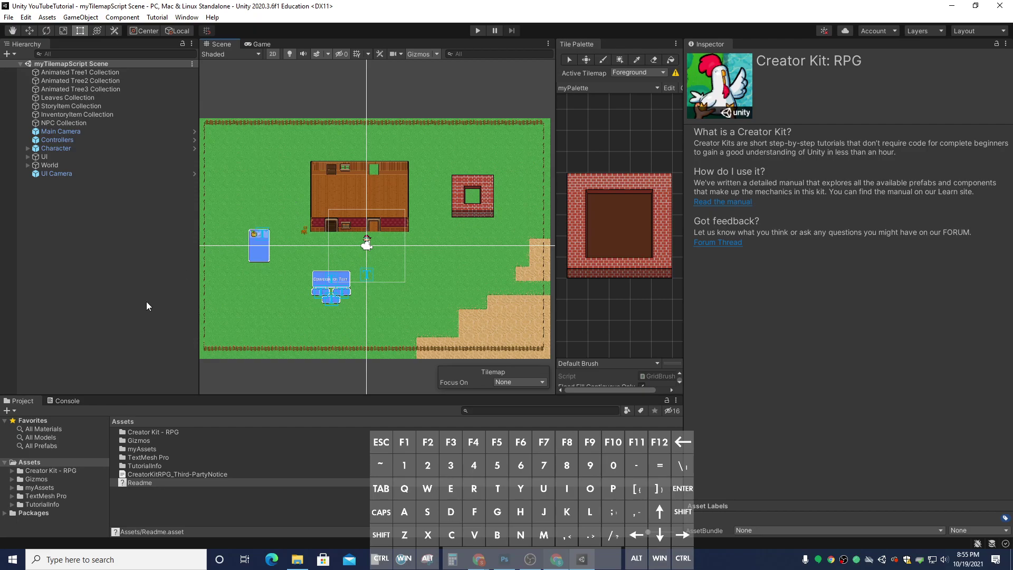
Duplicate the SampleScene asset in the Scenes folder of Creator Kit - RPG.
{"action": "left_click", "coordinate": [13, 471]}
{"action": "scroll", "coordinate": [59, 474], "scroll_direction": "down", "scroll_amount": 2}
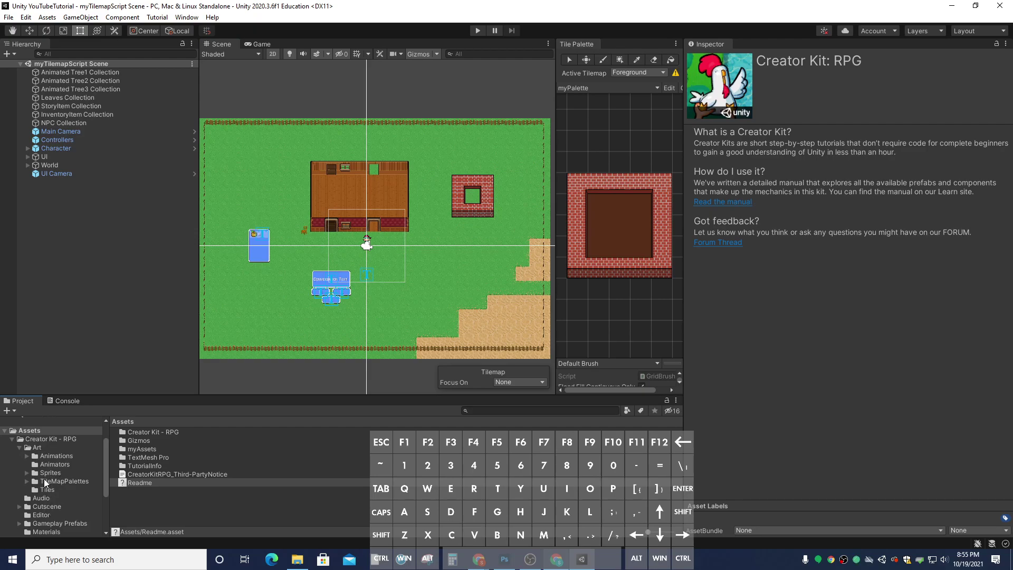
{"action": "scroll", "coordinate": [52, 505], "scroll_direction": "down", "scroll_amount": 2}
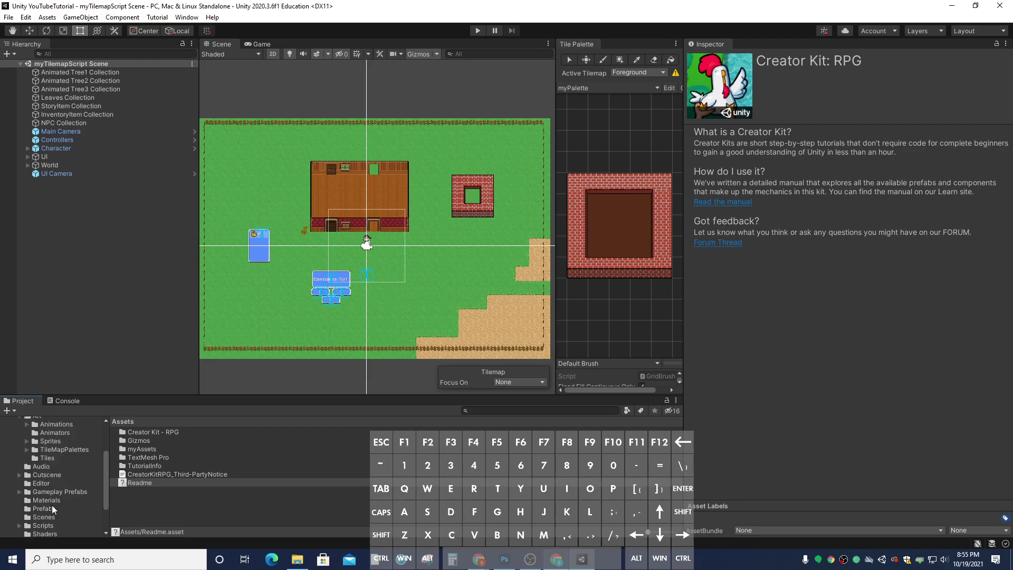
{"action": "left_click", "coordinate": [48, 518]}
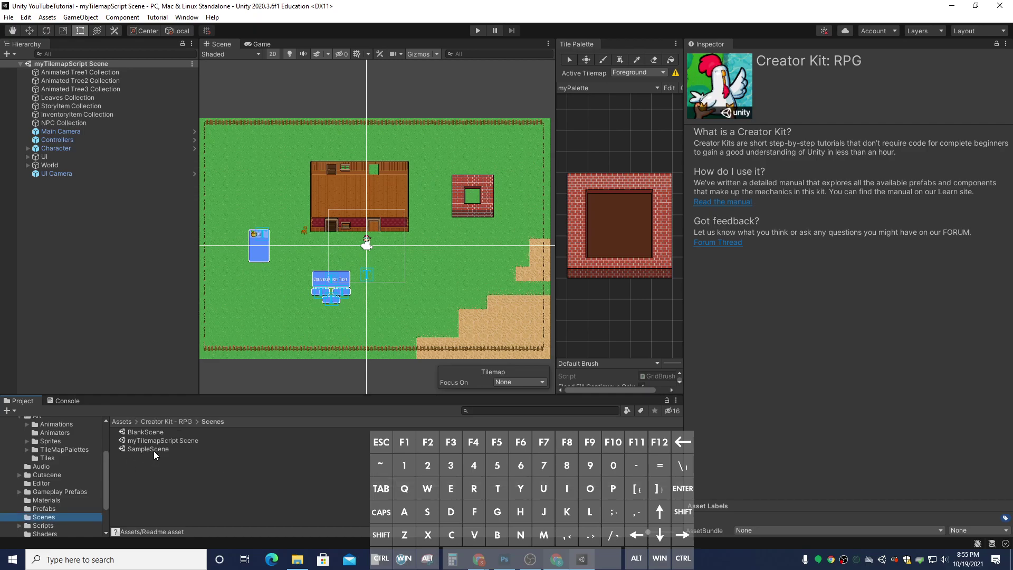
{"action": "right_click", "coordinate": [153, 451]}
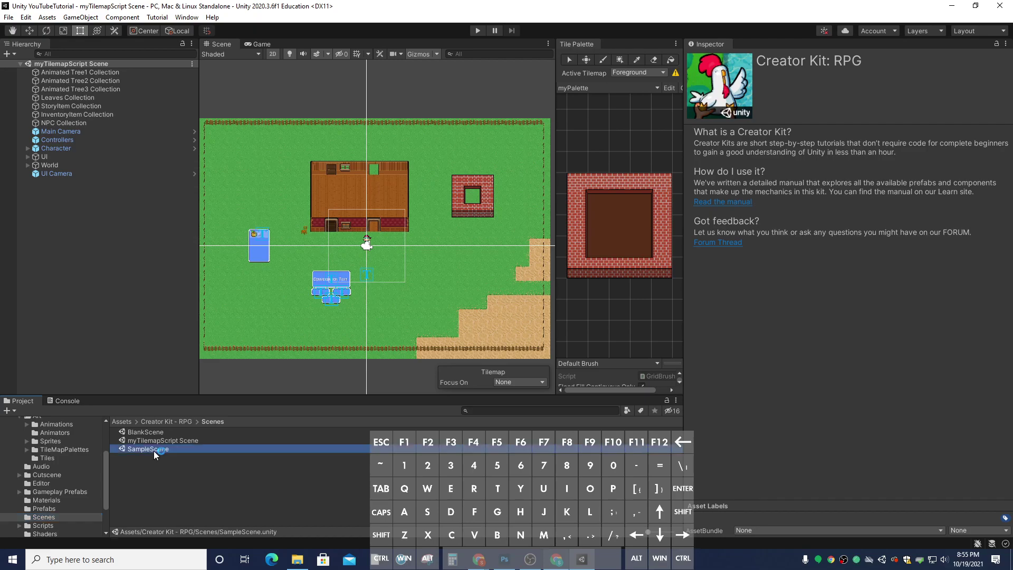
{"action": "left_click", "coordinate": [145, 449]}
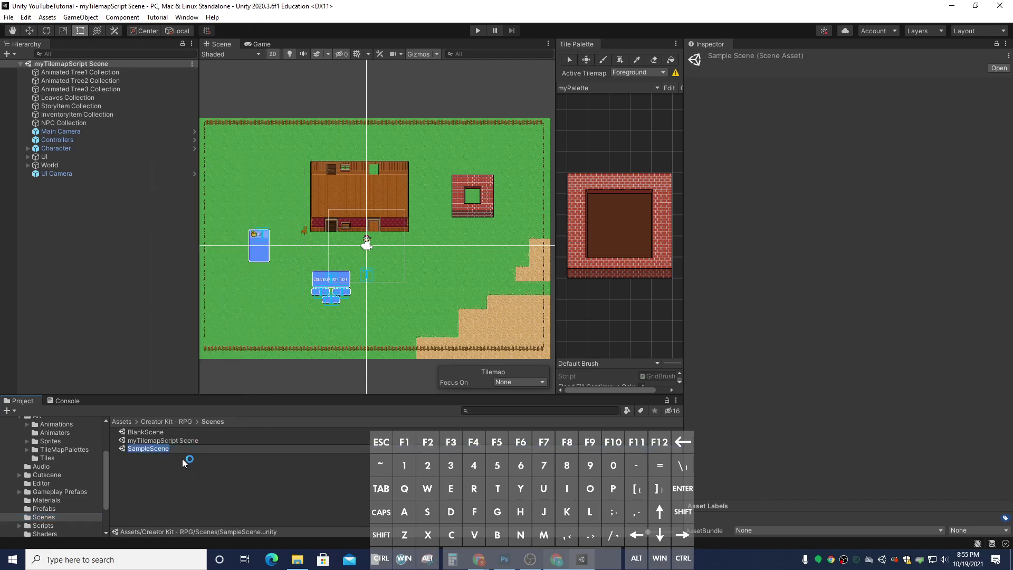
{"action": "key", "text": "Return"}
{"action": "key", "text": "ctrl+d"}
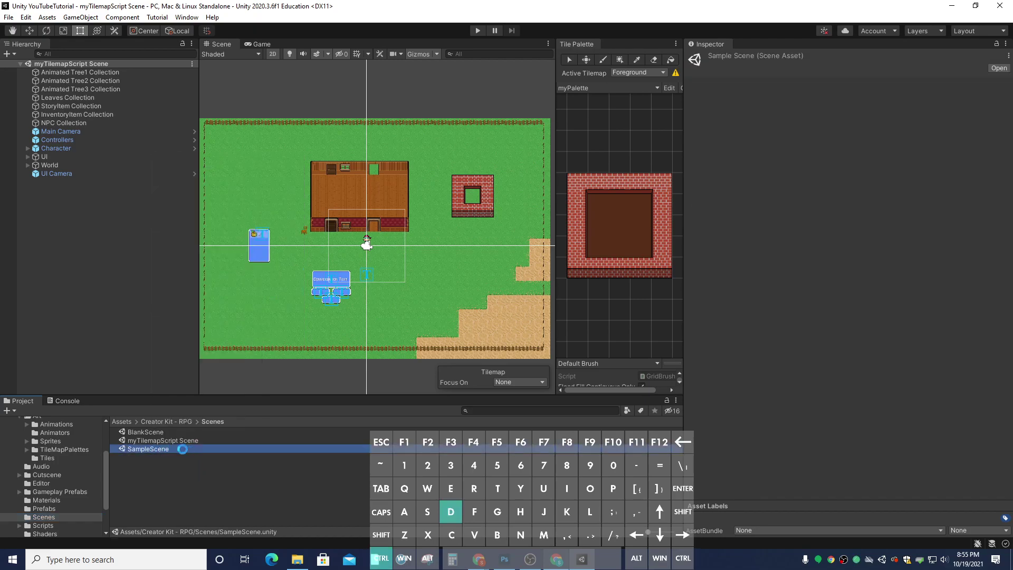
Rename the duplicated sample scene as "myURP Scene".
{"action": "right_click", "coordinate": [182, 449]}
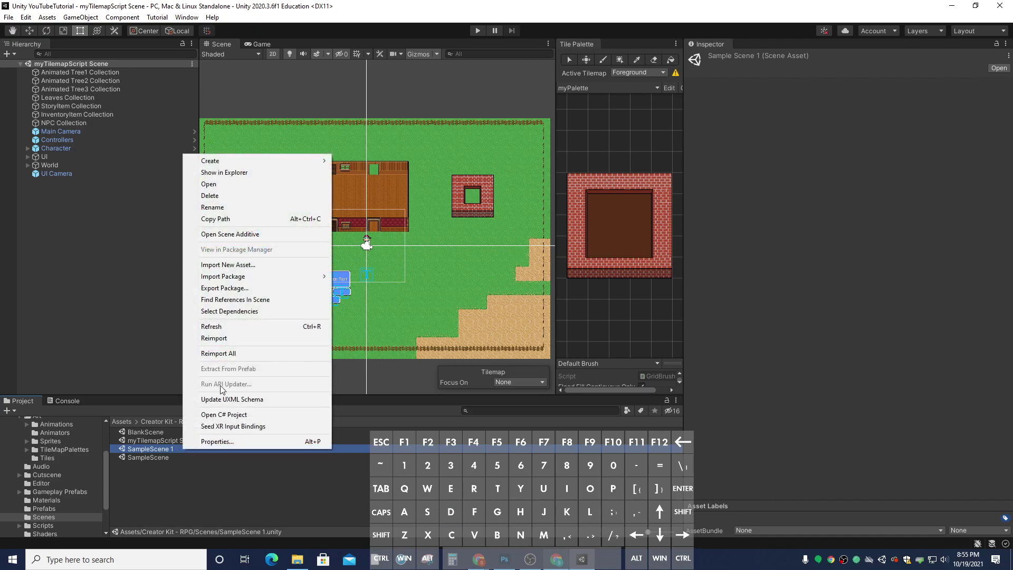
{"action": "left_click", "coordinate": [245, 207]}
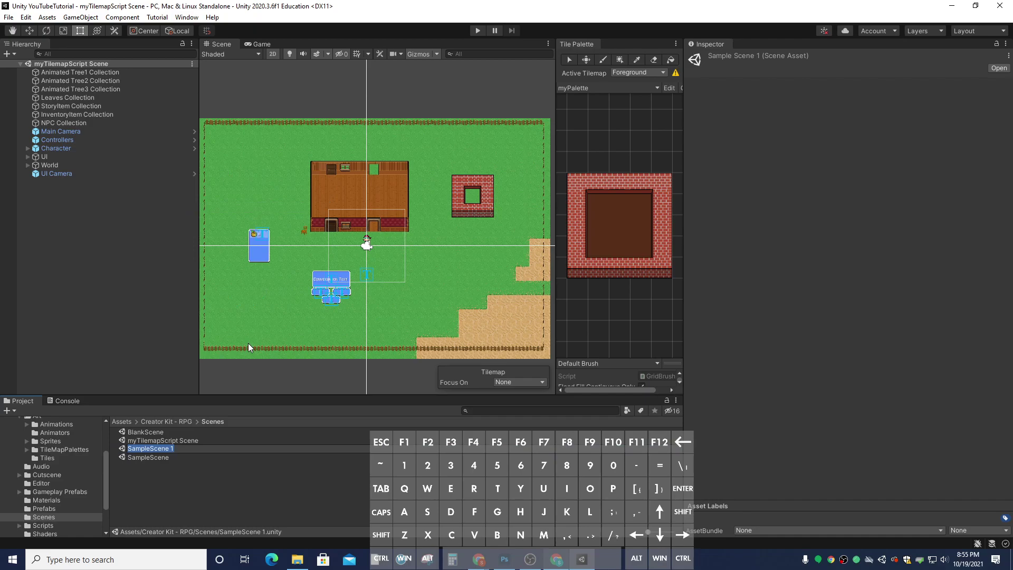
{"action": "type", "text": "U"}
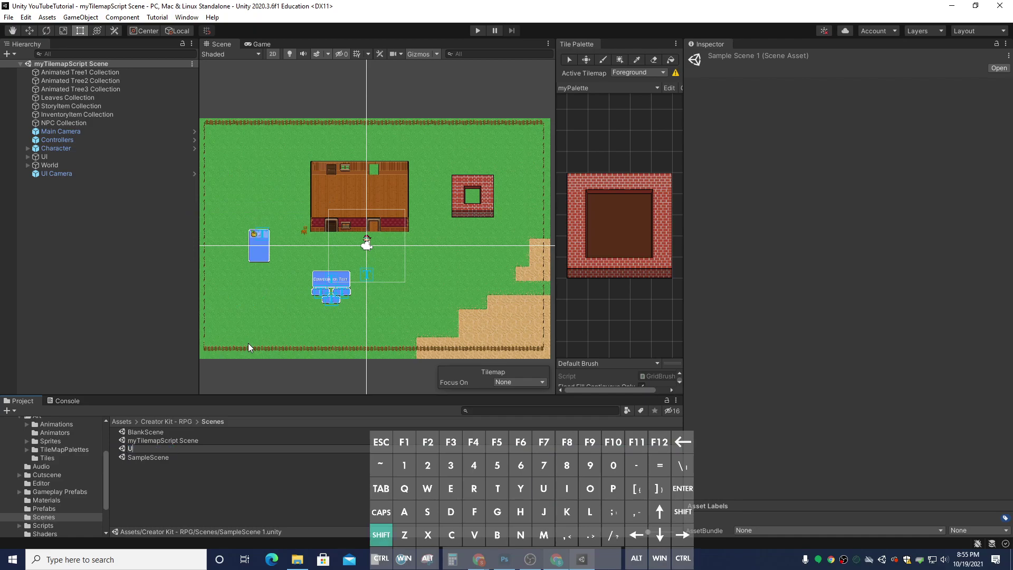
{"action": "key", "text": "BackSpace"}
{"action": "type", "text": "myURP Scene"}
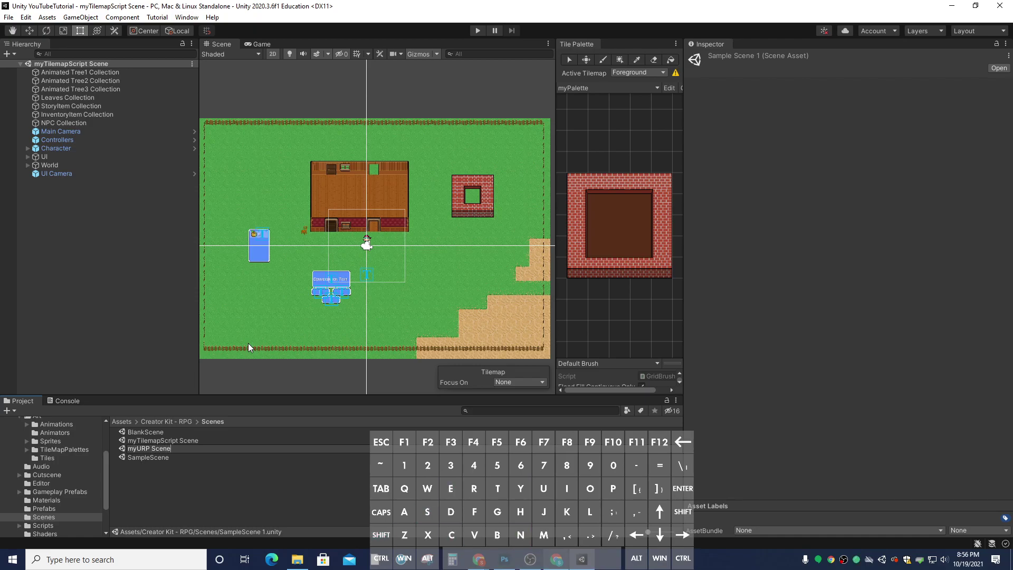
{"action": "key", "text": "Return"}
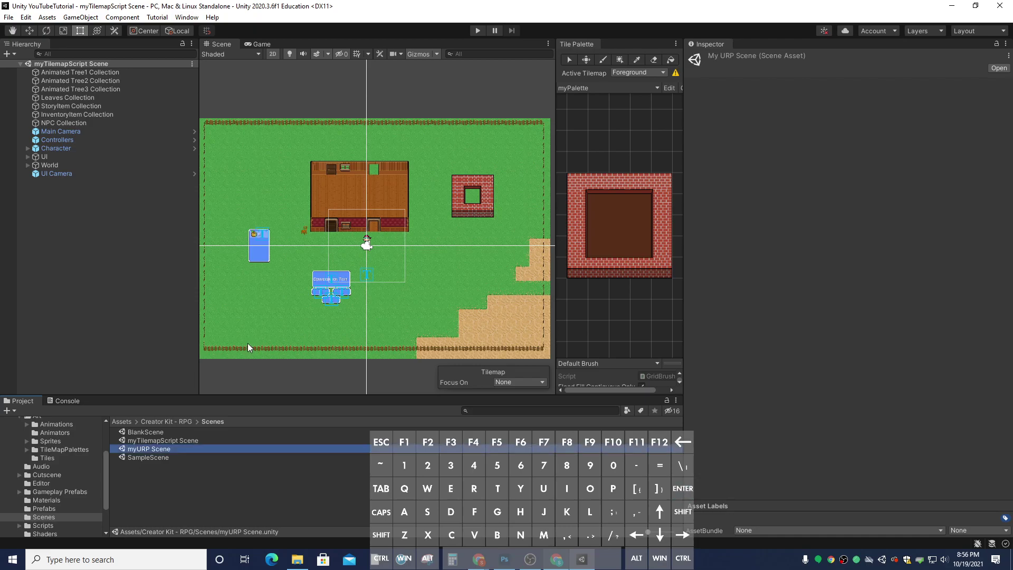
Open myURP Scene for editing, focusing on the area around the player character.
{"action": "double_click", "coordinate": [144, 450]}
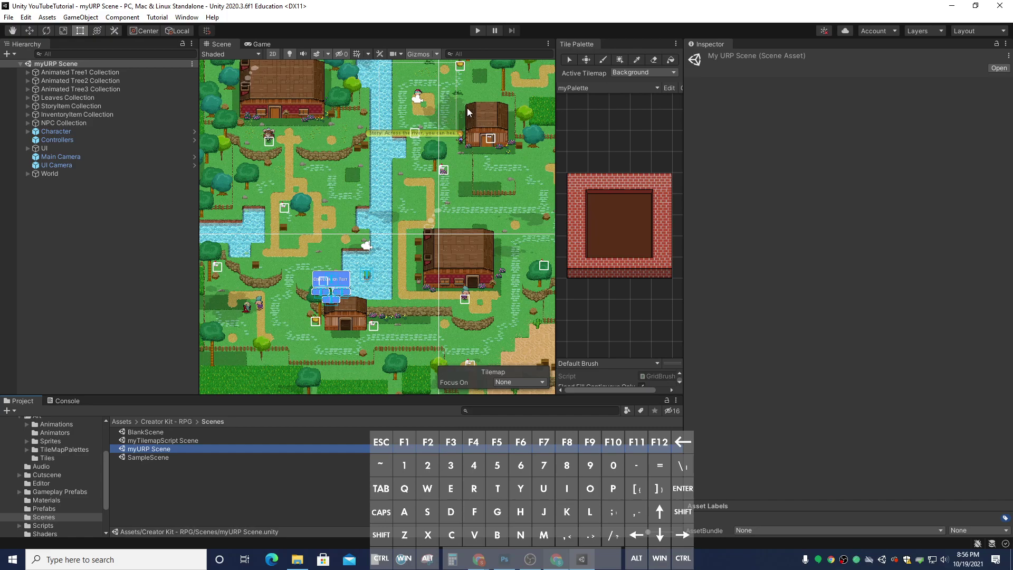
{"action": "scroll", "coordinate": [401, 185], "scroll_direction": "up", "scroll_amount": 5}
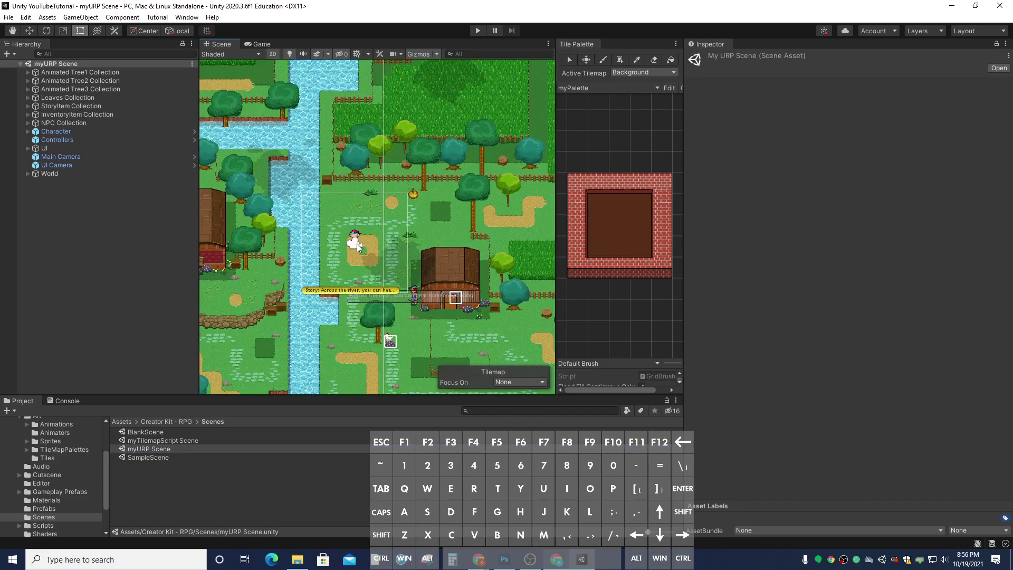
{"action": "scroll", "coordinate": [357, 246], "scroll_direction": "up", "scroll_amount": 4}
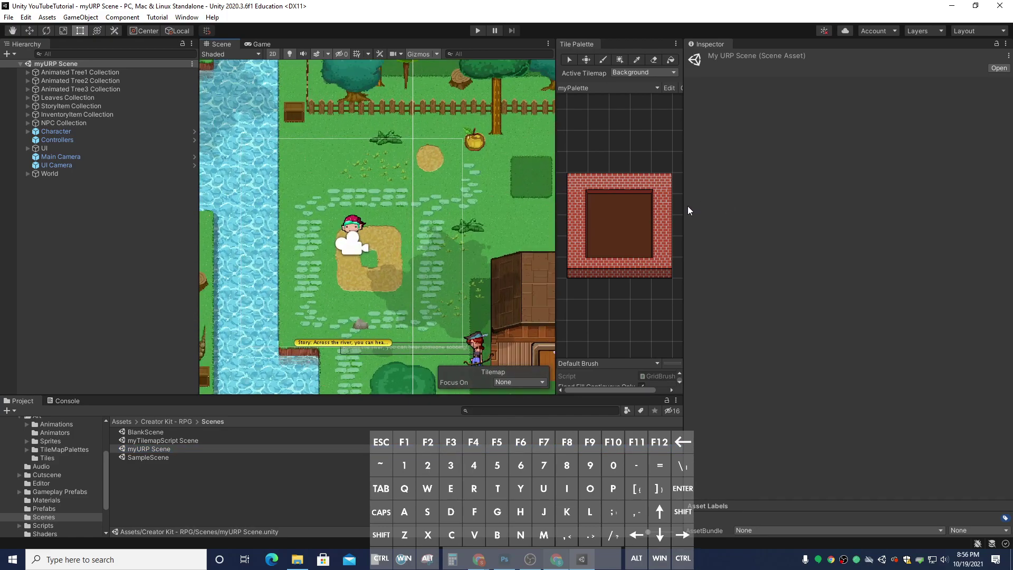
Enlarge the Scene view by closing the Tile Palette and narrowing the Inspector and Hierarchy.
{"action": "left_click_drag", "start_coordinate": [687, 211], "coordinate": [869, 209]}
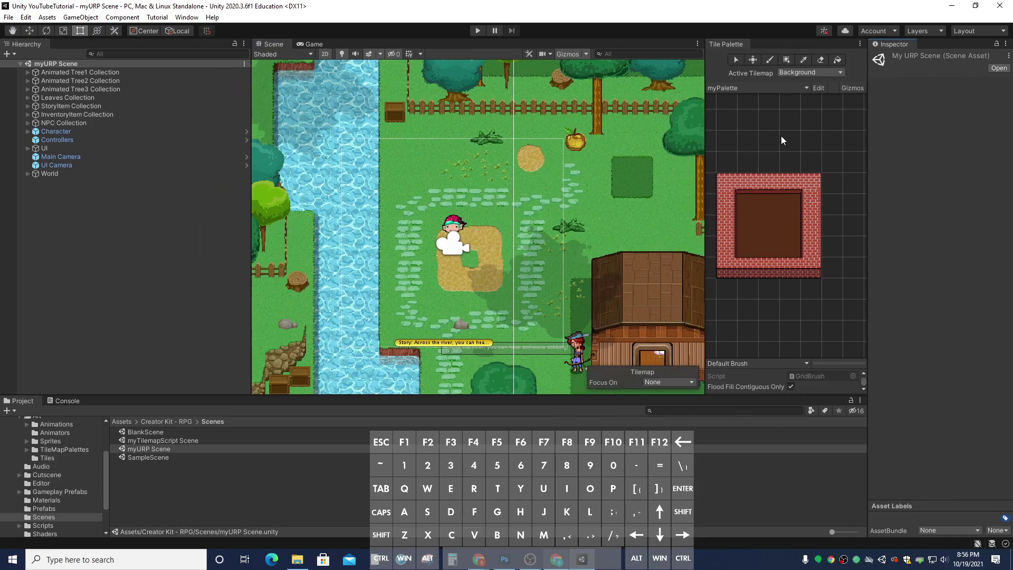
{"action": "right_click", "coordinate": [718, 45]}
{"action": "left_click", "coordinate": [731, 62]}
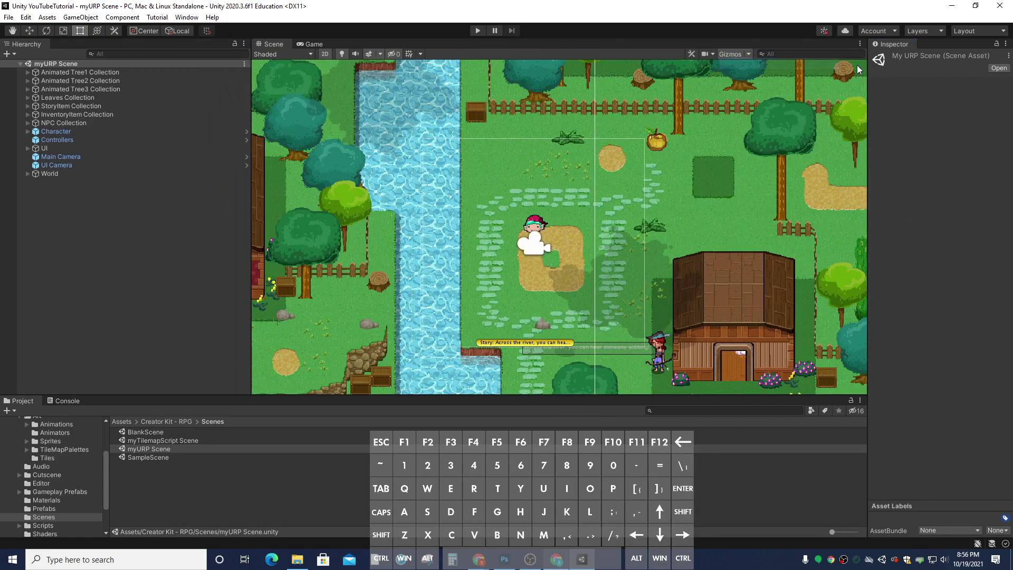
{"action": "left_click_drag", "start_coordinate": [252, 331], "coordinate": [177, 331]}
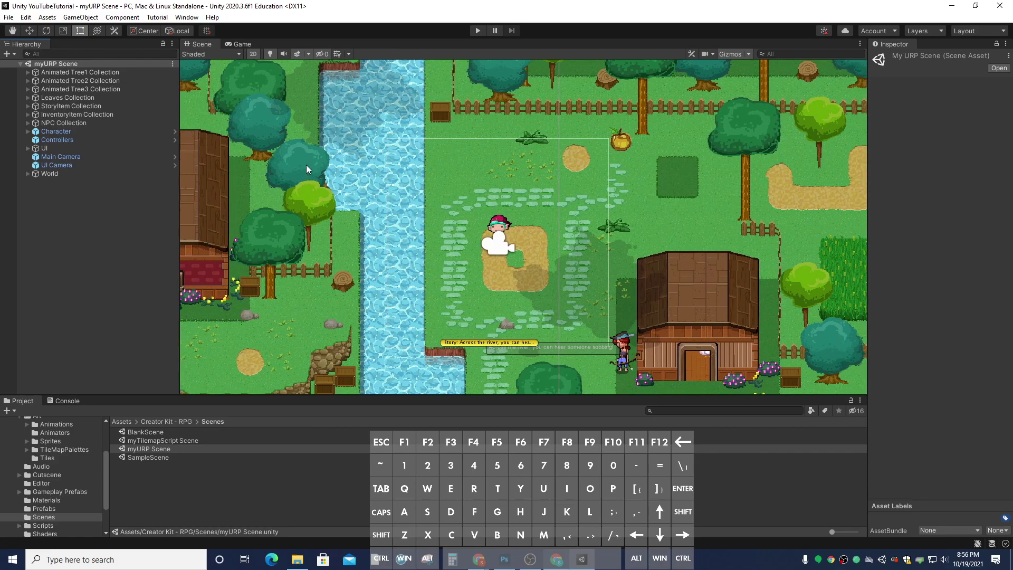
Find the Universal RP package in the Package Manager's Unity Registry and install it.
{"action": "left_click", "coordinate": [186, 17]}
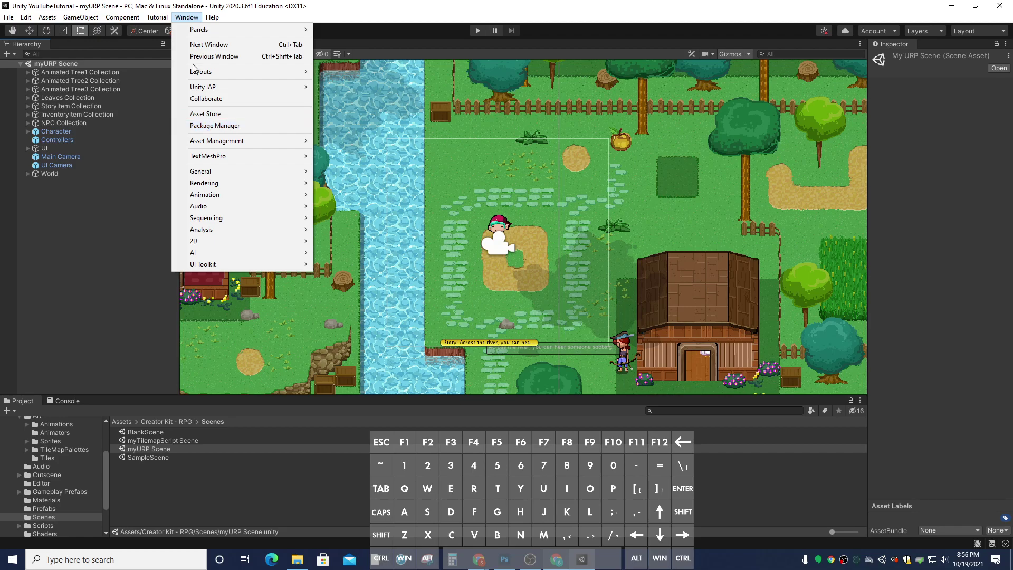
{"action": "left_click", "coordinate": [213, 126]}
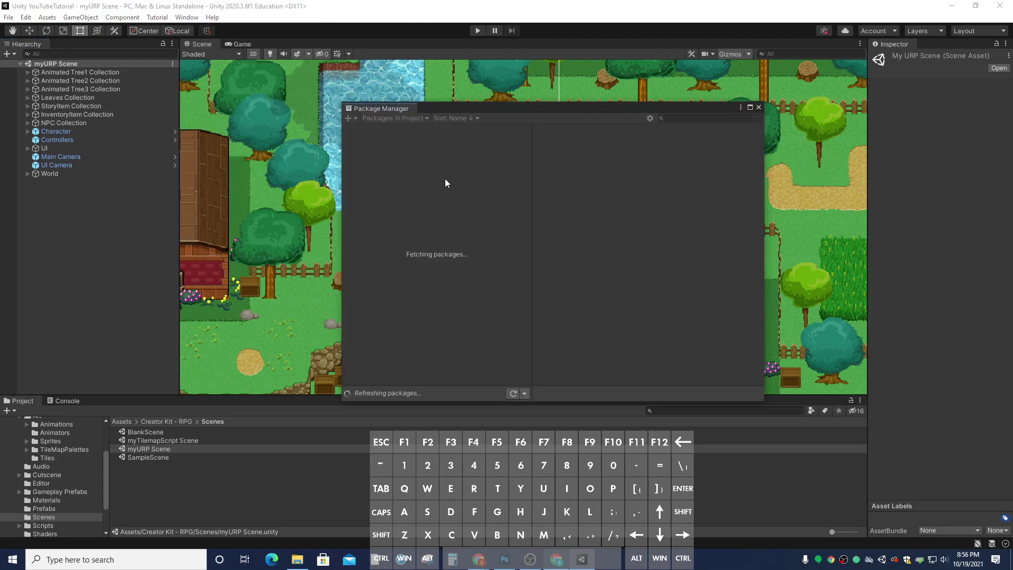
{"action": "left_click", "coordinate": [424, 118]}
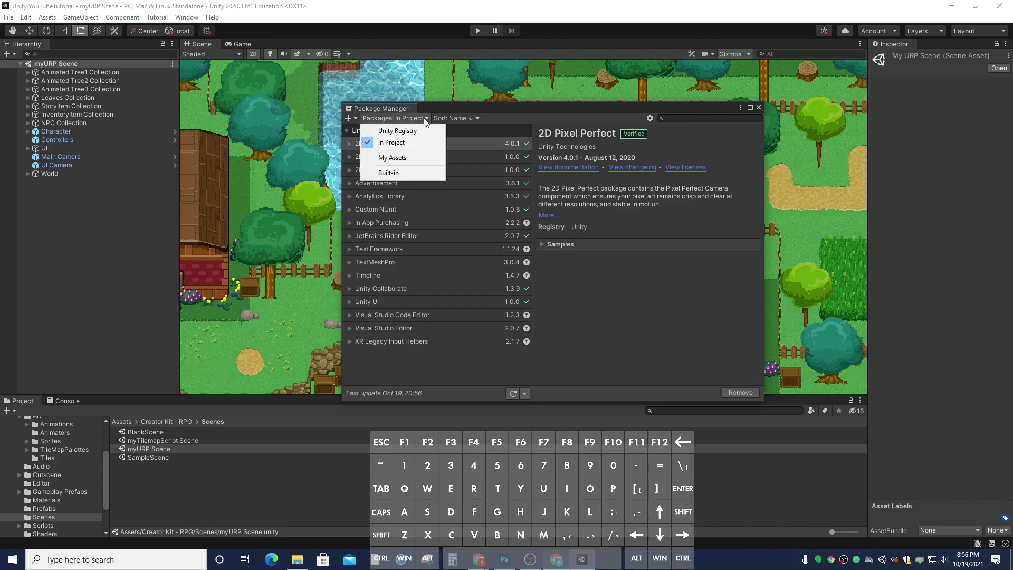
{"action": "left_click", "coordinate": [419, 131]}
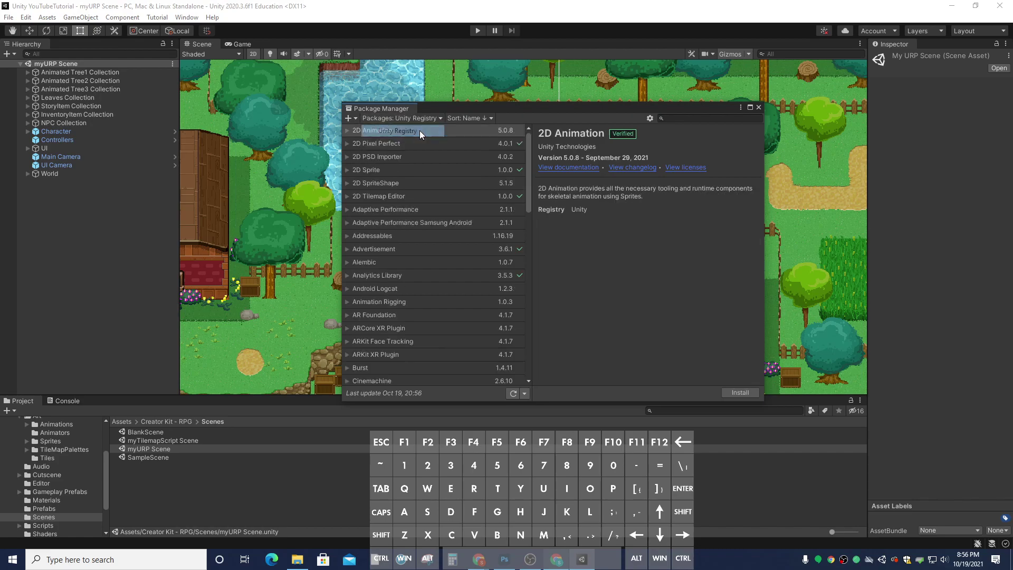
{"action": "left_click", "coordinate": [667, 120]}
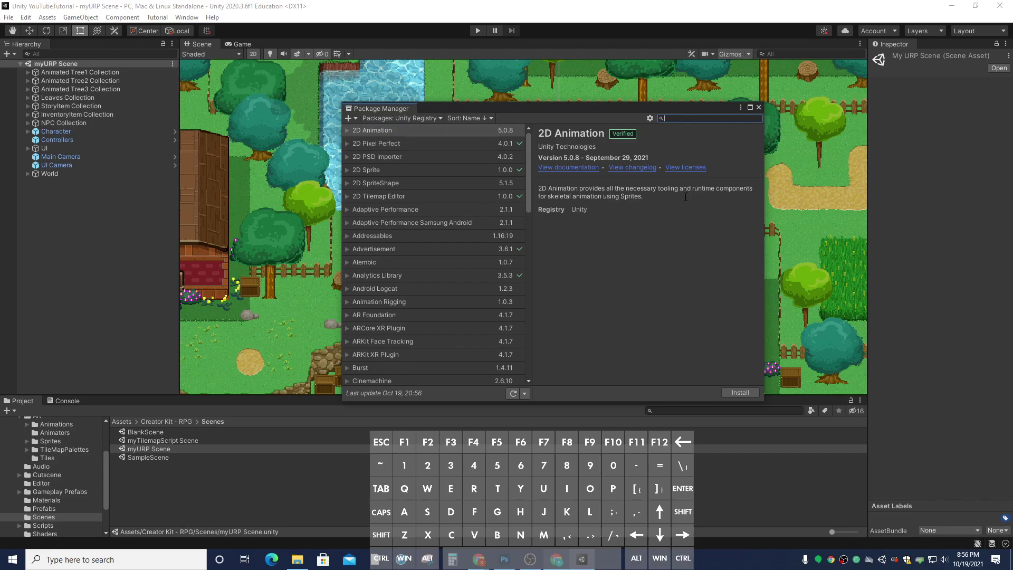
{"action": "type", "text": "Univ"}
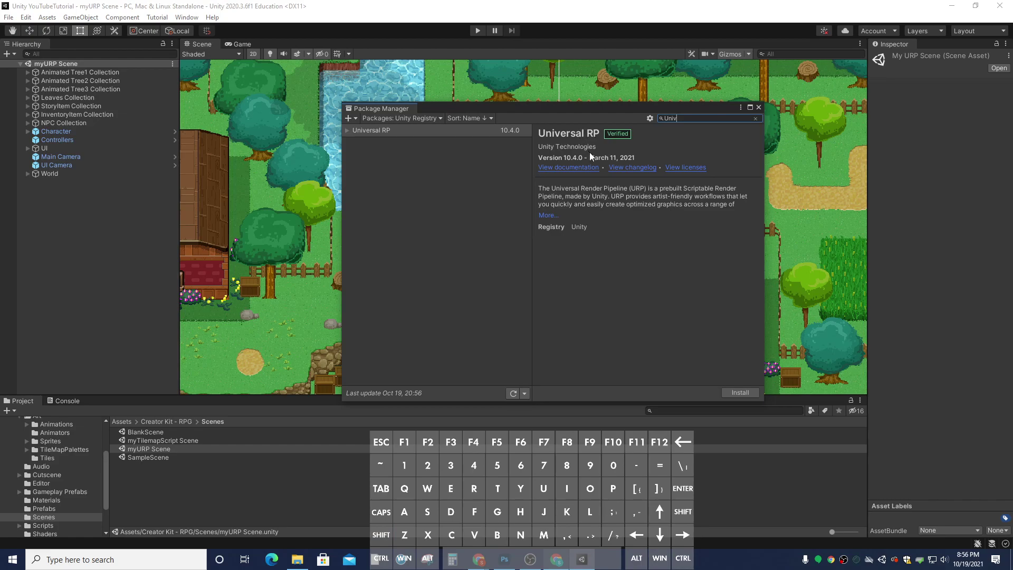
{"action": "left_click", "coordinate": [740, 392]}
Create a folder named "myURP" inside the myAssets folder and open it.
{"action": "left_click_drag", "start_coordinate": [103, 466], "coordinate": [106, 490]}
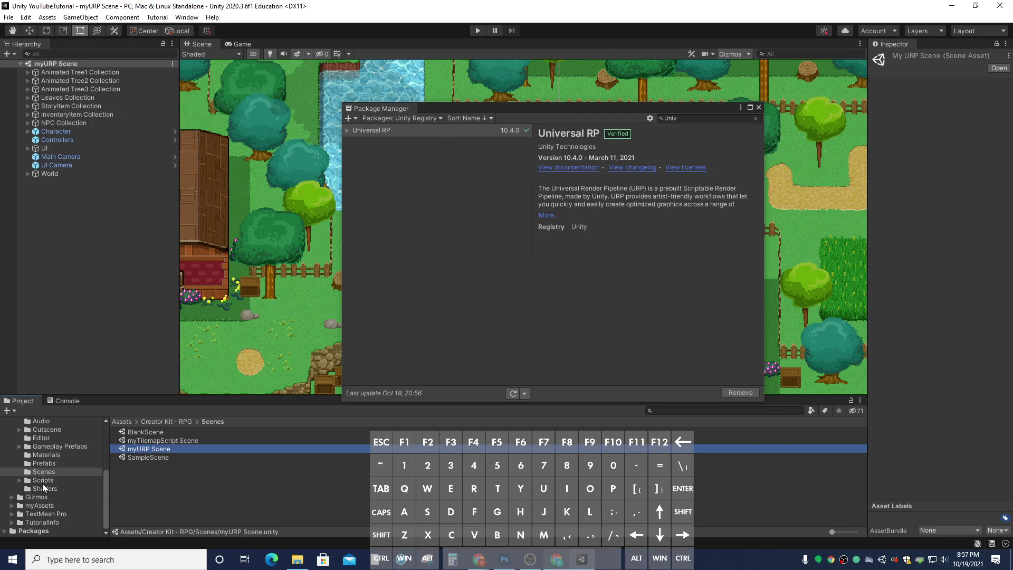
{"action": "left_click", "coordinate": [26, 505]}
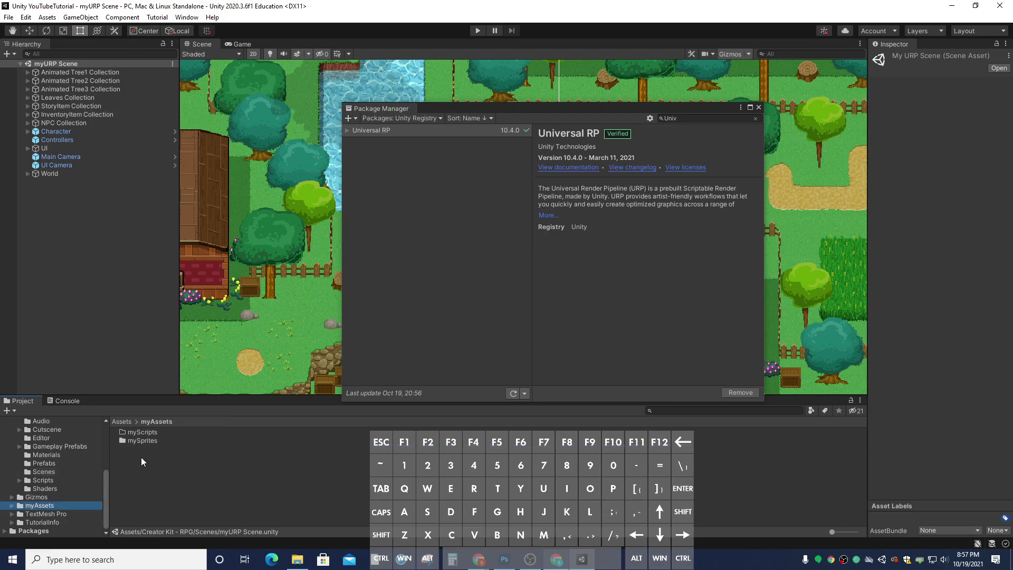
{"action": "right_click", "coordinate": [154, 466]}
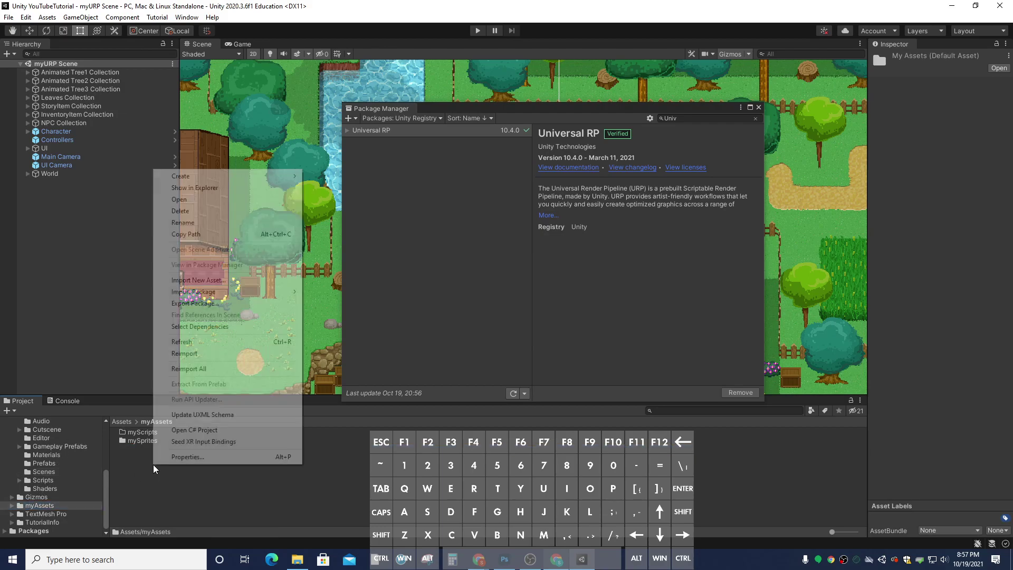
{"action": "mouse_move", "coordinate": [246, 180]}
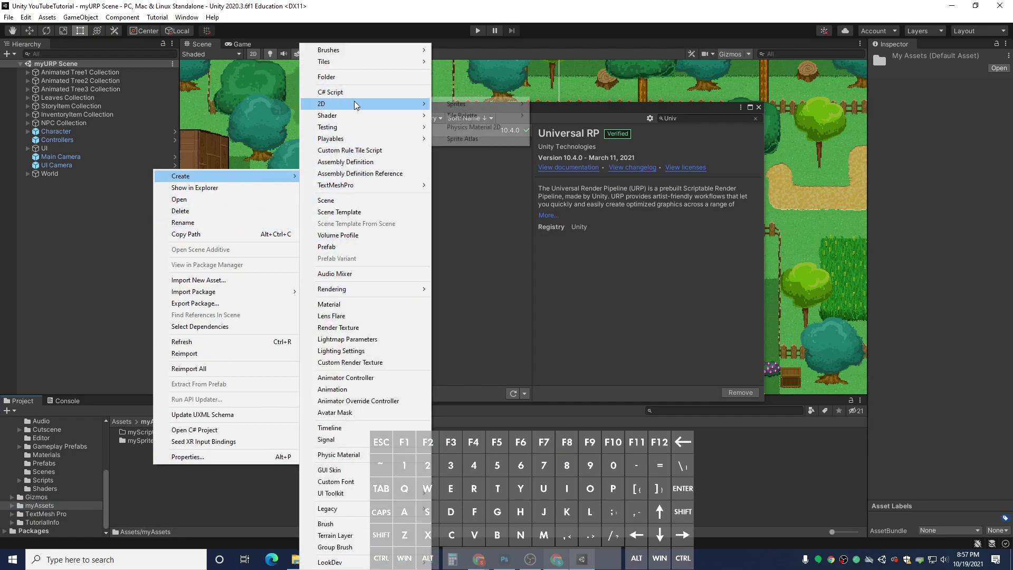
{"action": "left_click", "coordinate": [326, 76]}
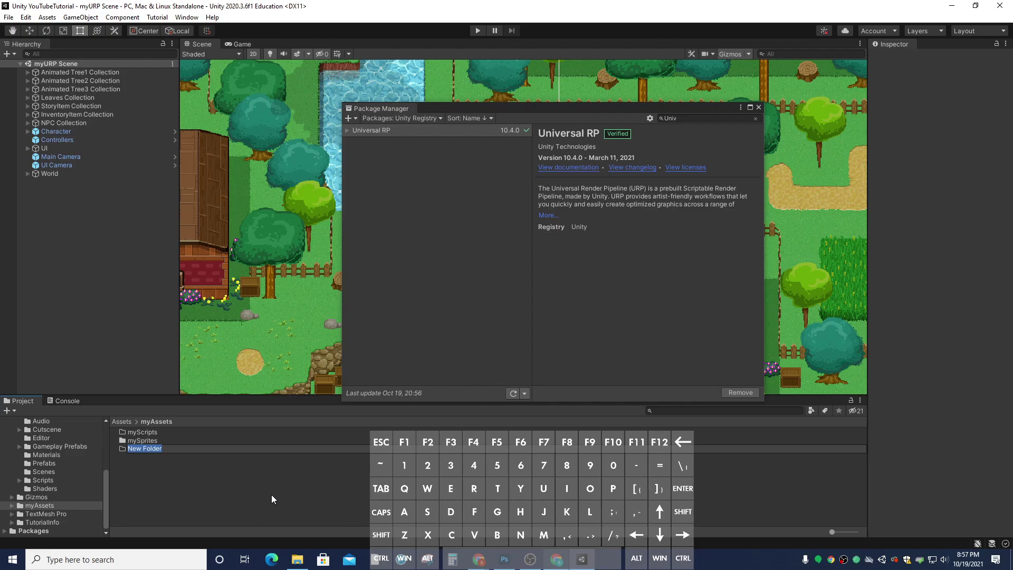
{"action": "type", "text": "myUR"}
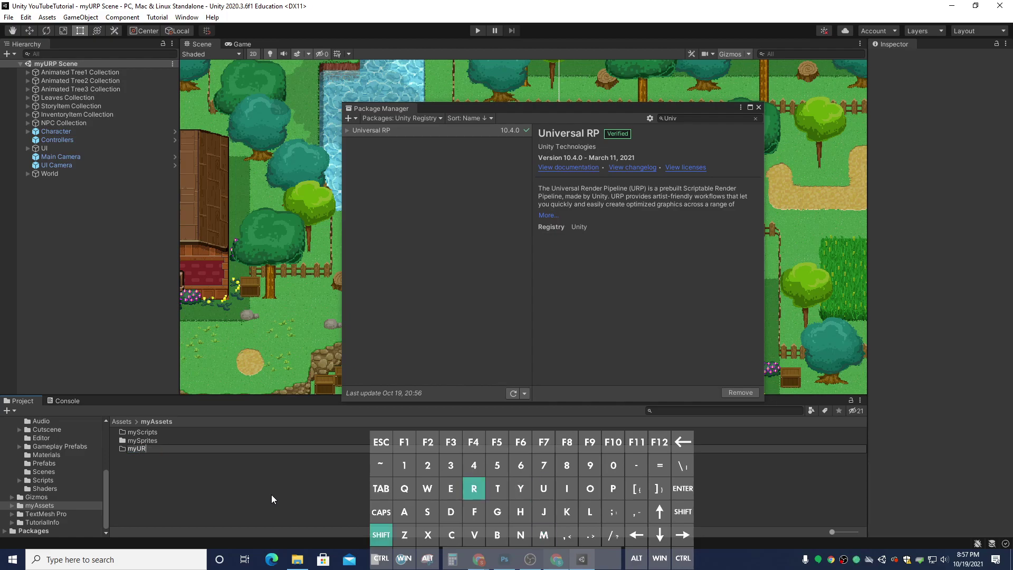
{"action": "type", "text": "P"}
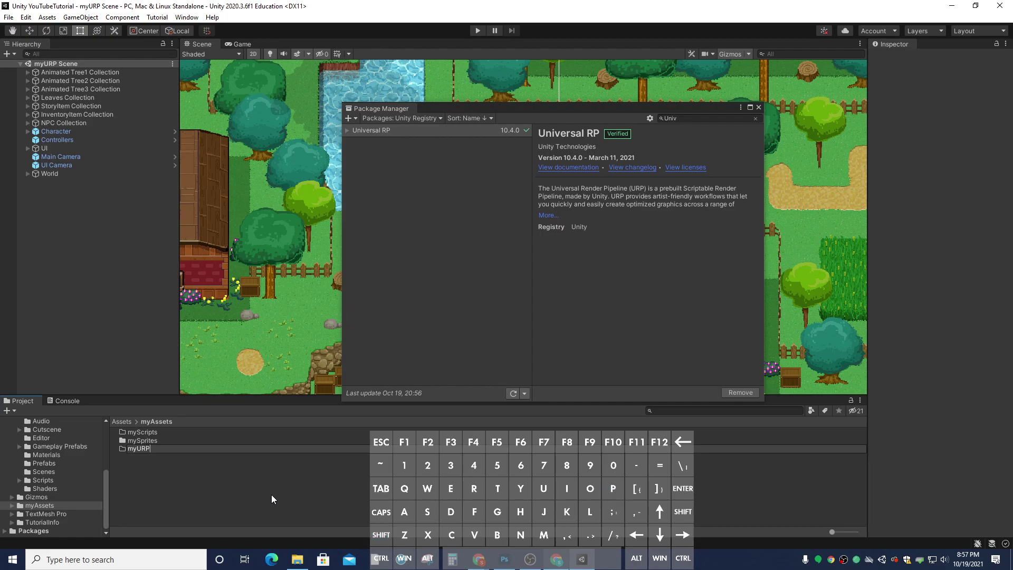
{"action": "key", "text": "Return"}
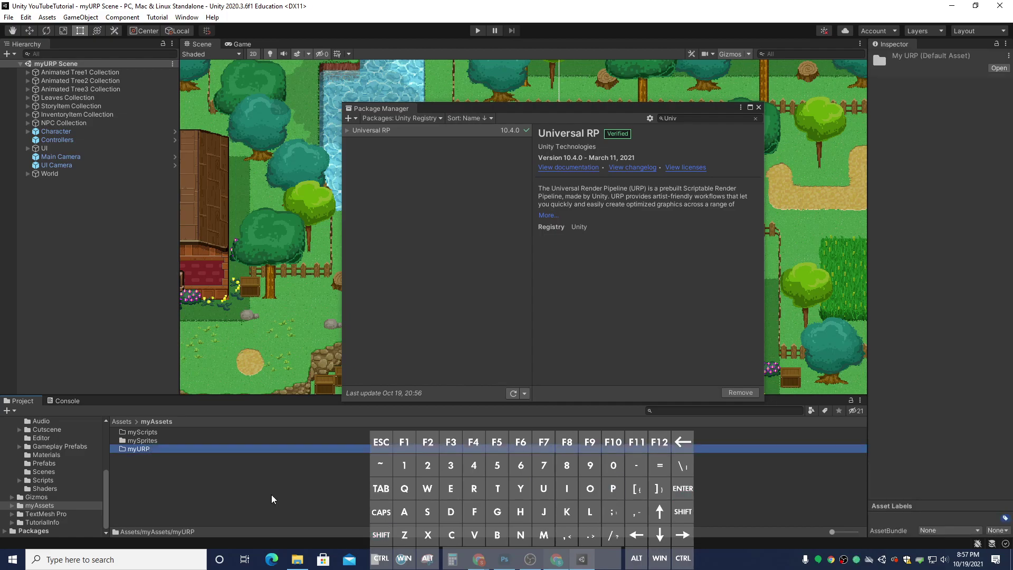
{"action": "double_click", "coordinate": [181, 452]}
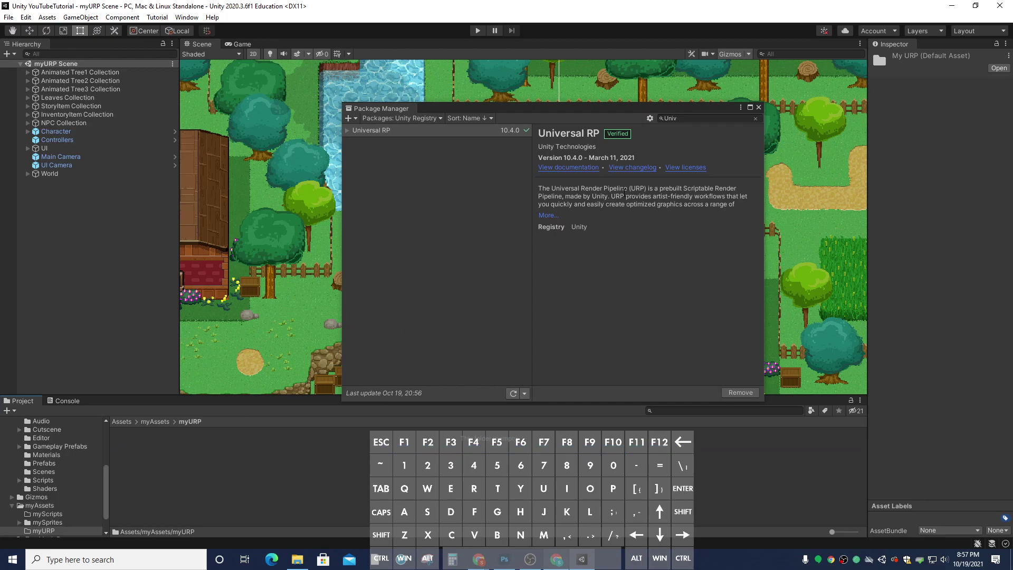
Close the Package Manager and create a Universal Render Pipeline asset (Forward Renderer) with its default name in the myURP folder.
{"action": "left_click", "coordinate": [759, 108]}
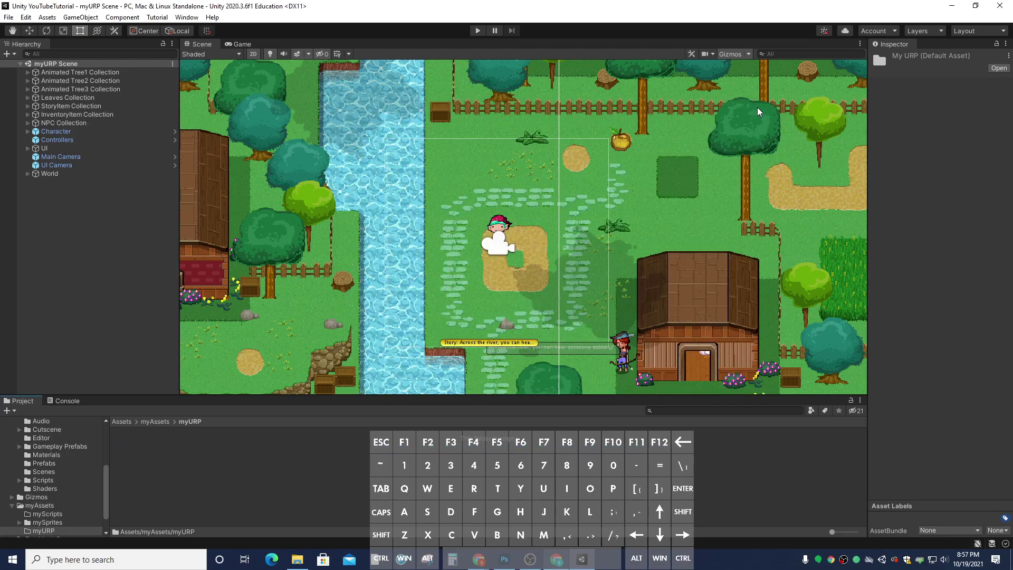
{"action": "right_click", "coordinate": [171, 443]}
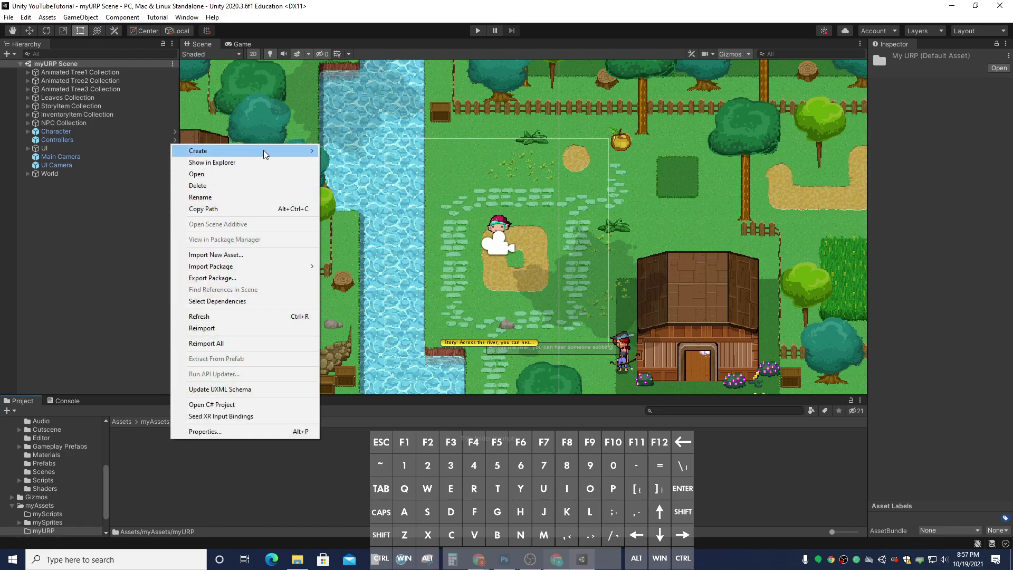
{"action": "mouse_move", "coordinate": [267, 153]}
{"action": "mouse_move", "coordinate": [391, 291]}
{"action": "mouse_move", "coordinate": [512, 295]}
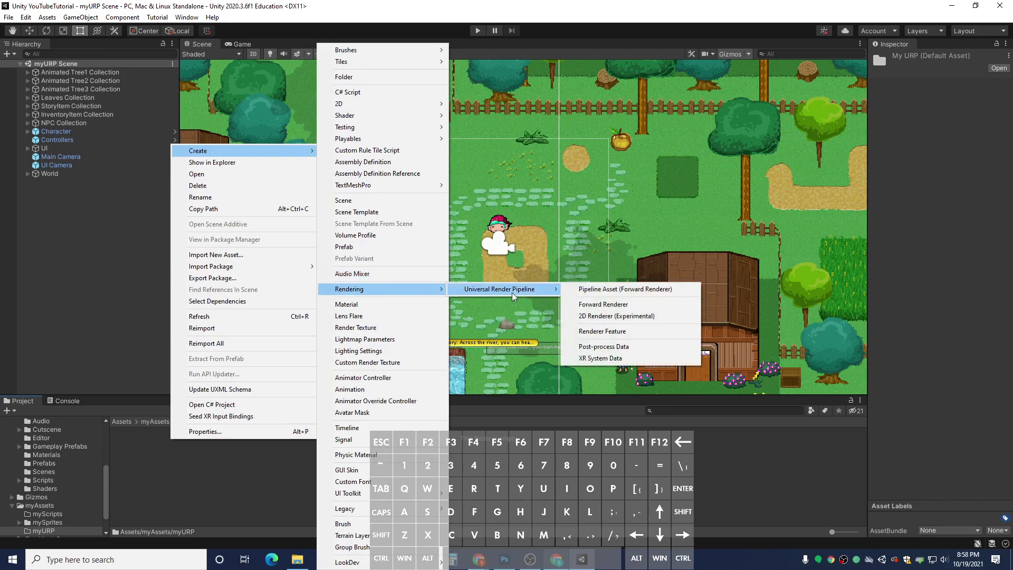
{"action": "left_click", "coordinate": [629, 290]}
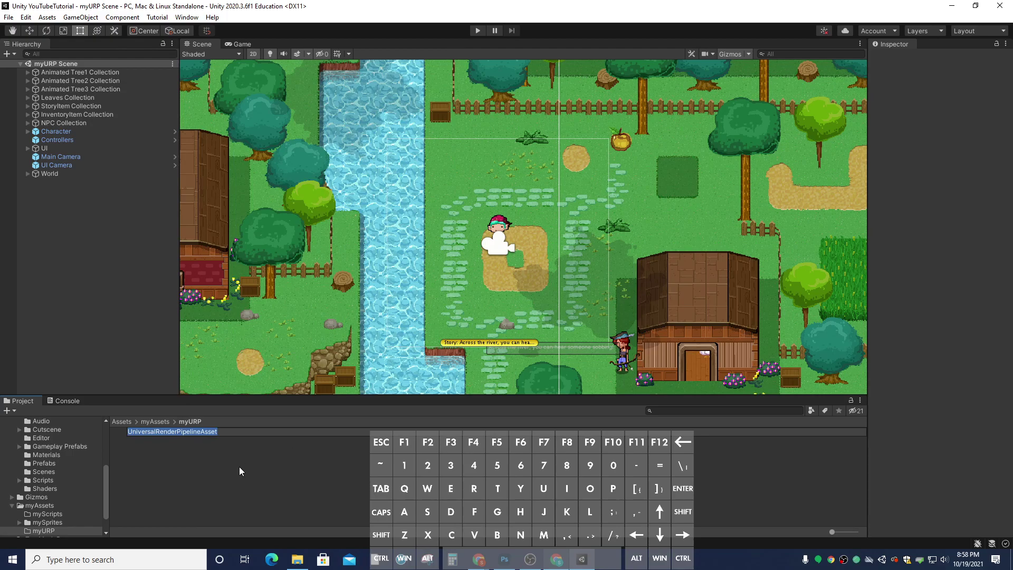
{"action": "key", "text": "Return"}
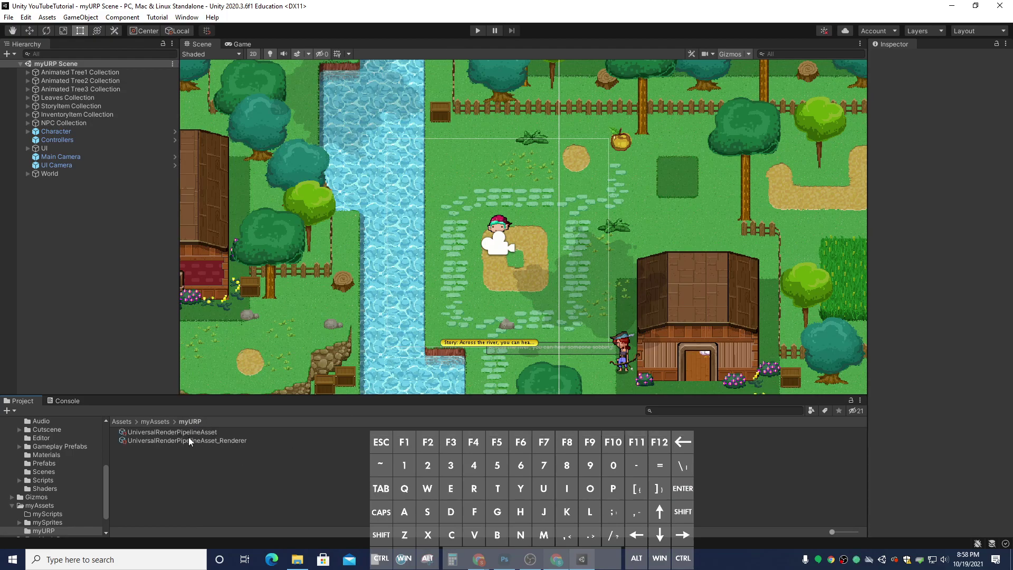
{"action": "left_click", "coordinate": [166, 434]}
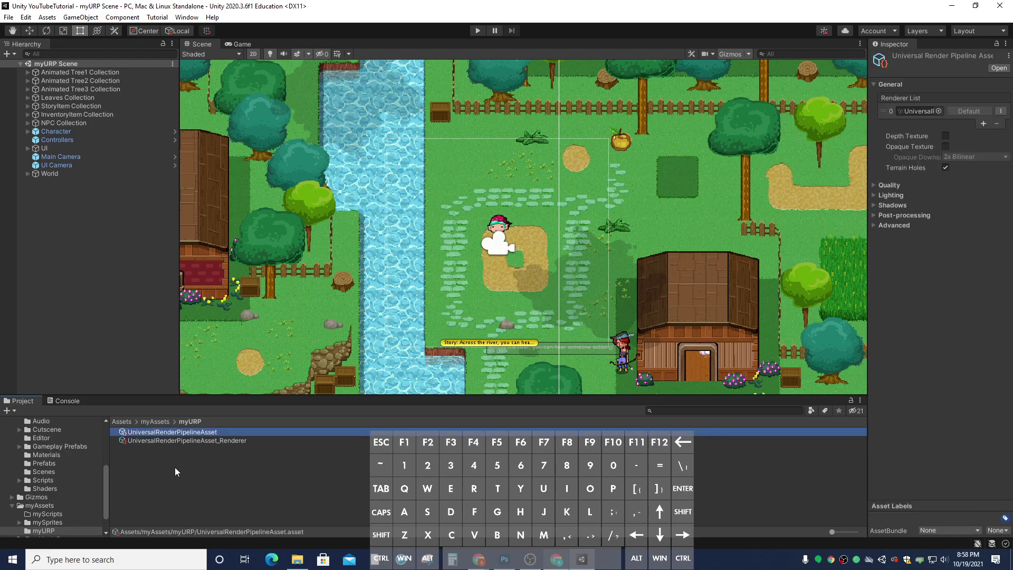
{"action": "left_click", "coordinate": [192, 442]}
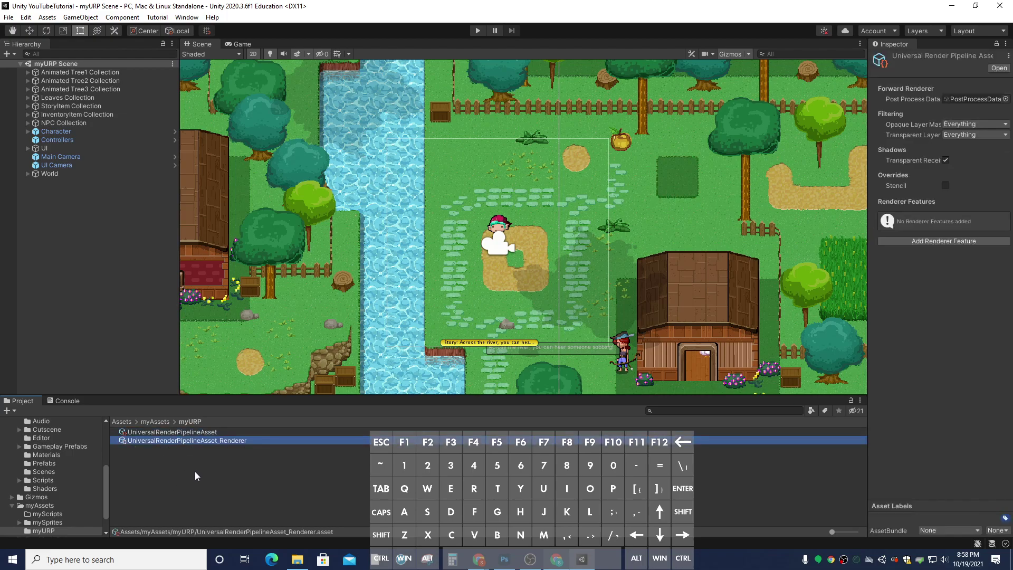
Create a 2D Renderer (Experimental) asset in the myURP folder, keeping its default name.
{"action": "right_click", "coordinate": [205, 463]}
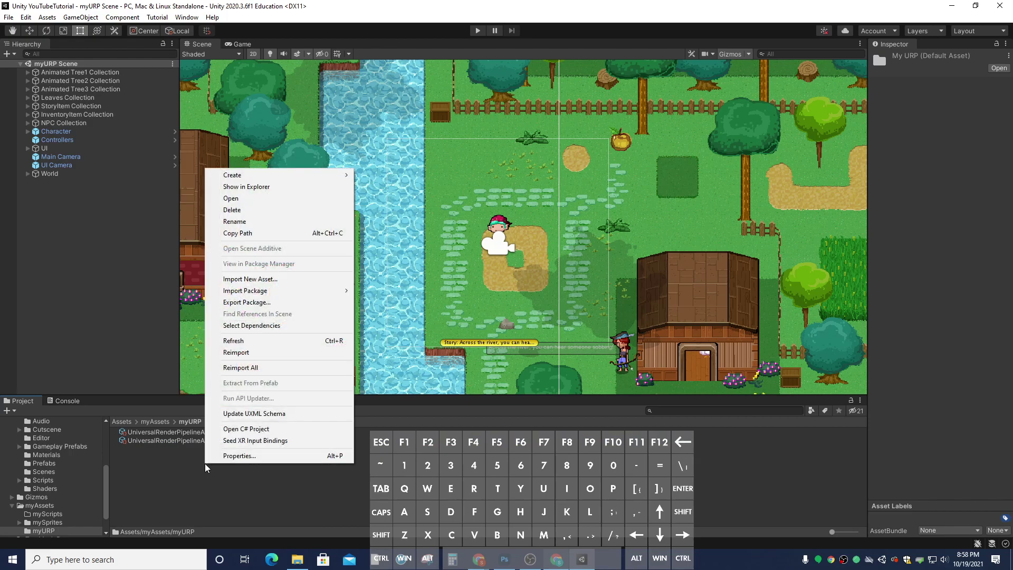
{"action": "mouse_move", "coordinate": [294, 179]}
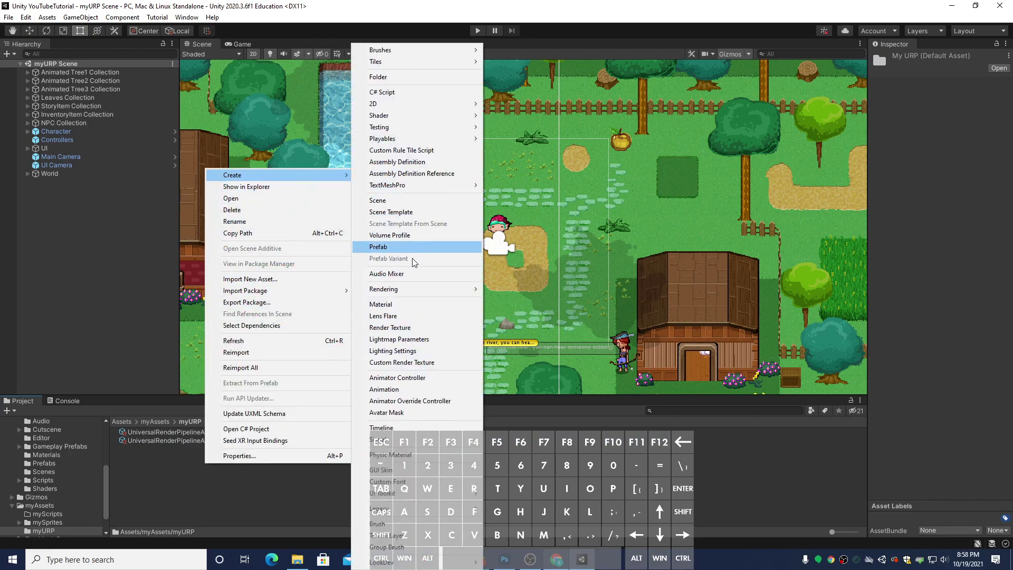
{"action": "mouse_move", "coordinate": [443, 293]}
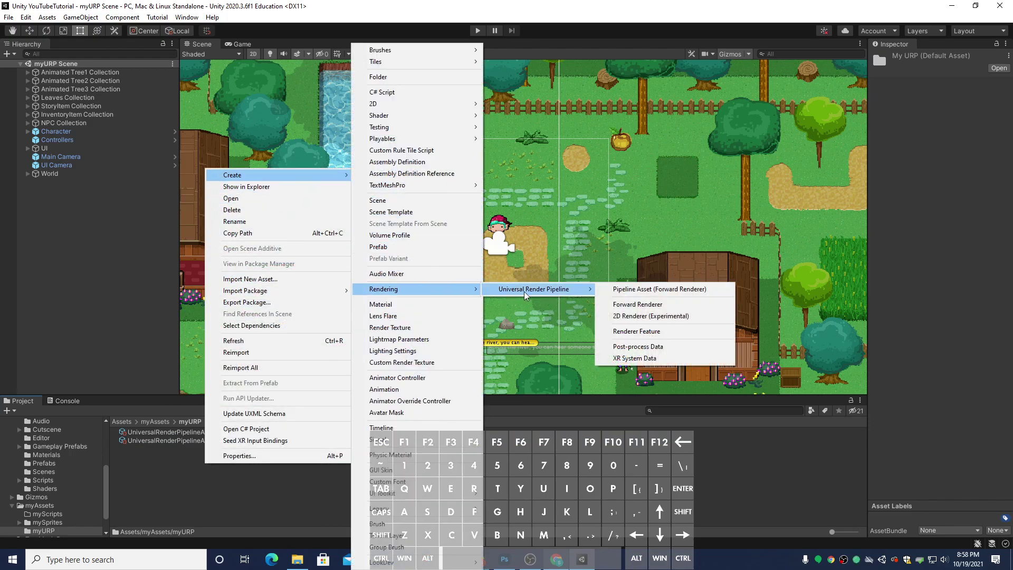
{"action": "left_click", "coordinate": [672, 317]}
{"action": "key", "text": "Return"}
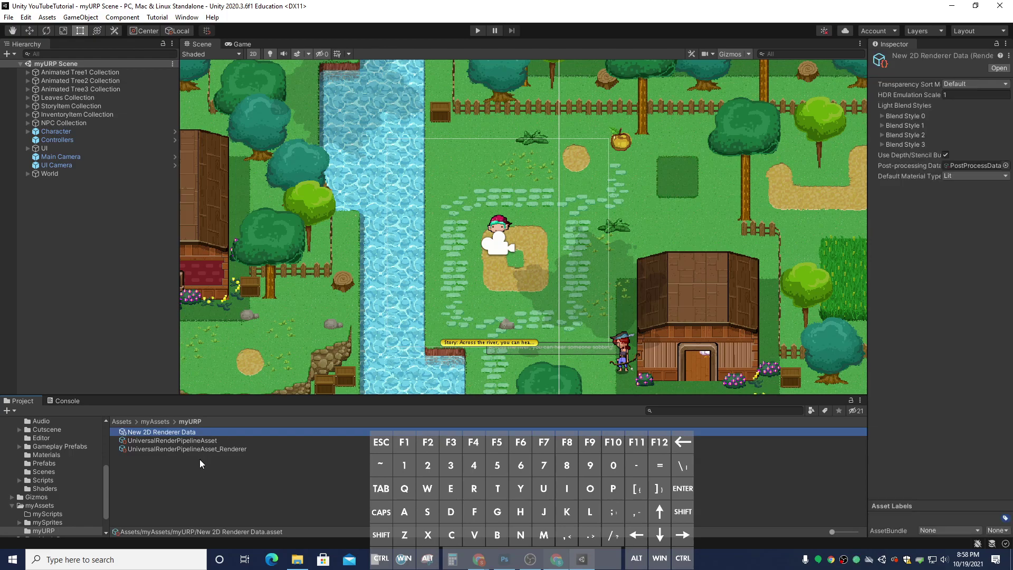
Widen the Inspector and assign New 2D Renderer Data to slot 0 of UniversalRenderPipelineAsset's Renderer List.
{"action": "left_click", "coordinate": [161, 440]}
{"action": "left_click", "coordinate": [161, 449]}
{"action": "left_click", "coordinate": [161, 440]}
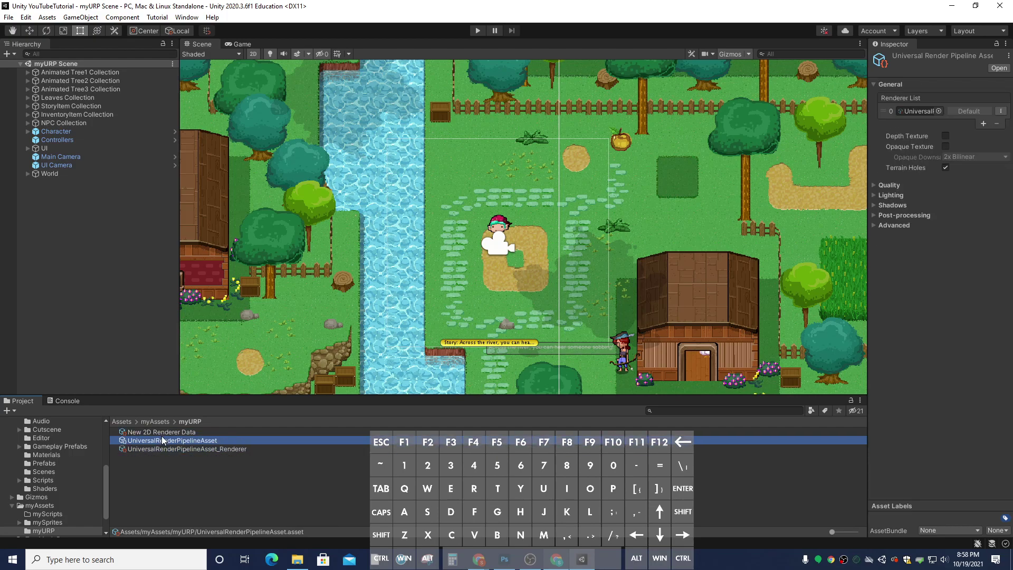
{"action": "left_click", "coordinate": [163, 432]}
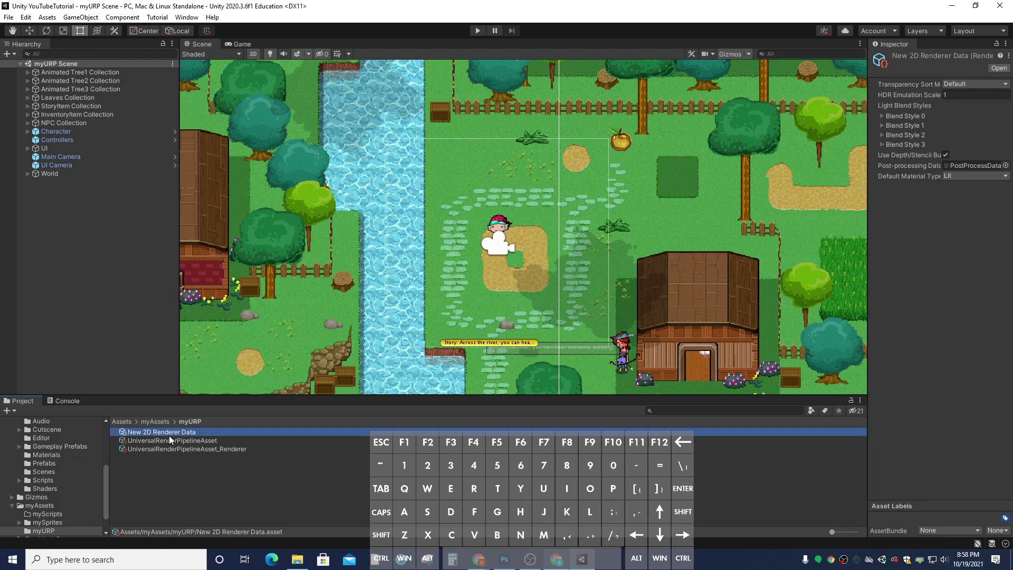
{"action": "left_click", "coordinate": [164, 440]}
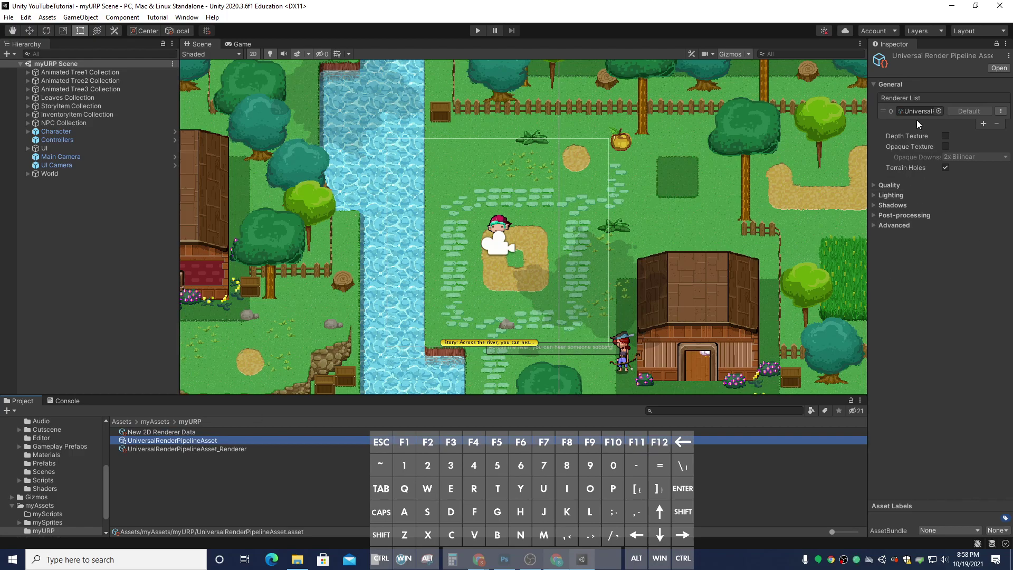
{"action": "left_click_drag", "start_coordinate": [867, 135], "coordinate": [732, 150]}
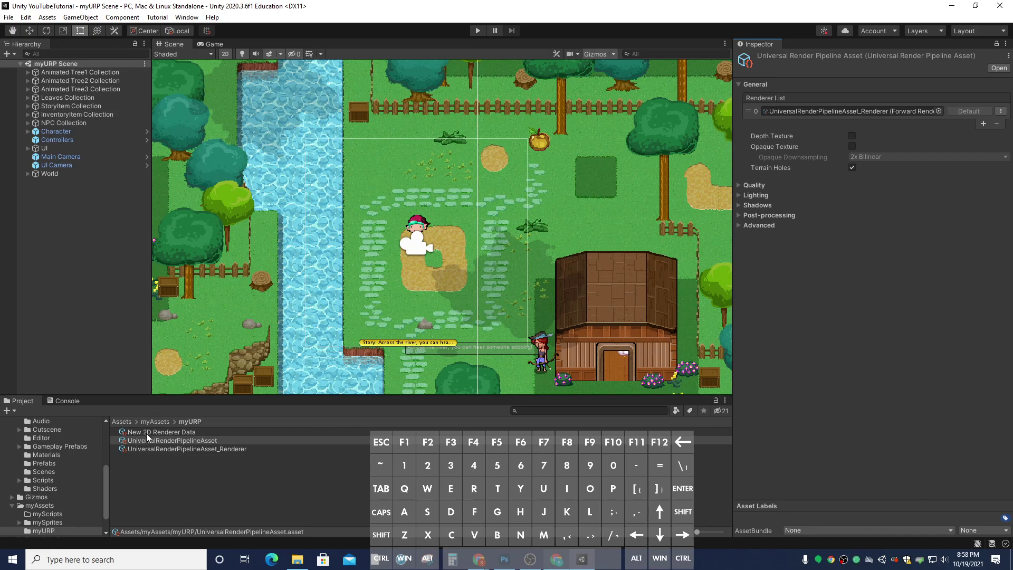
{"action": "mouse_move", "coordinate": [785, 116]}
{"action": "left_mouse_down"}
{"action": "mouse_move", "coordinate": [182, 437]}
{"action": "mouse_move", "coordinate": [778, 109]}
{"action": "left_mouse_up"}
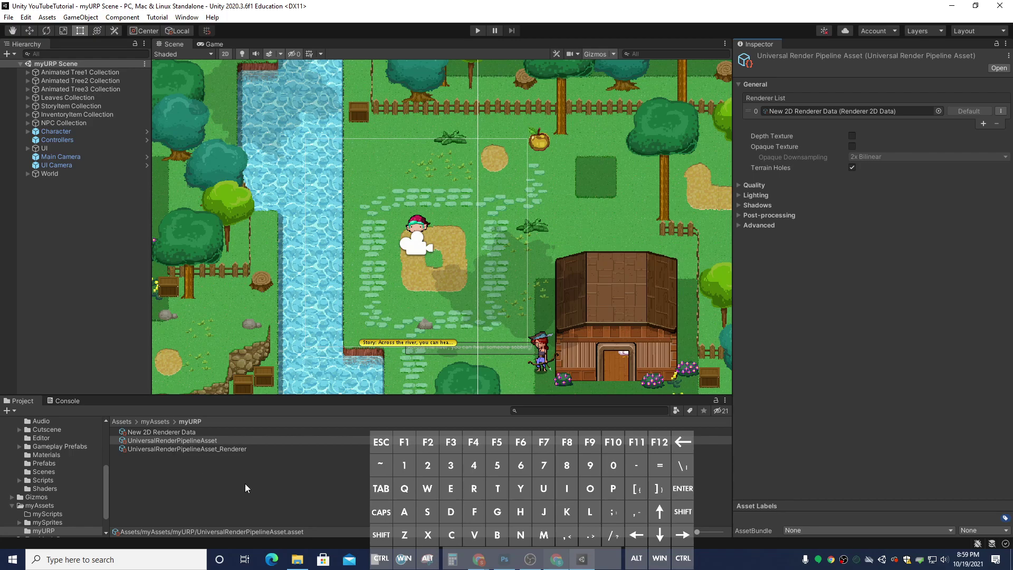
Open the Project Settings and dock the window beside the Inspector.
{"action": "left_click", "coordinate": [26, 18]}
{"action": "left_click", "coordinate": [62, 327]}
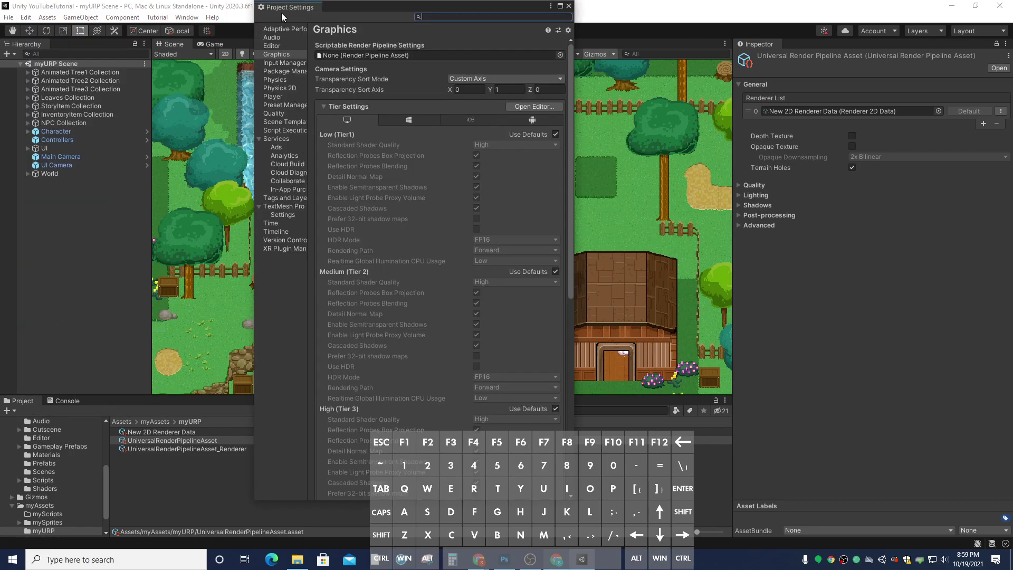
{"action": "left_click_drag", "start_coordinate": [285, 9], "coordinate": [800, 52]}
{"action": "left_click", "coordinate": [770, 45]}
{"action": "left_click", "coordinate": [785, 45]}
{"action": "left_click", "coordinate": [773, 44]}
{"action": "left_click", "coordinate": [794, 44]}
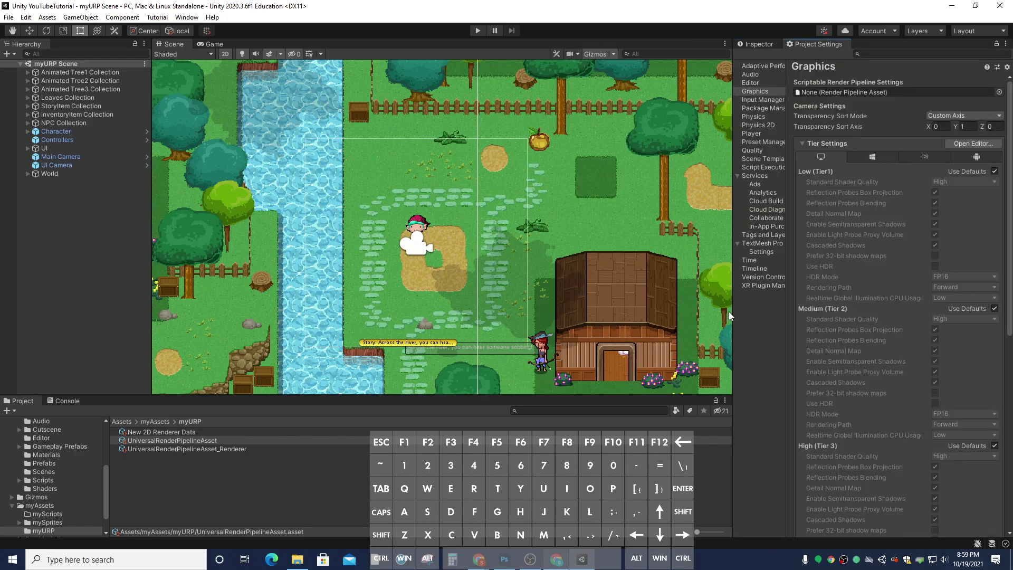
Assign UniversalRenderPipelineAsset as the Scriptable Render Pipeline in the Graphics project settings.
{"action": "left_click_drag", "start_coordinate": [733, 316], "coordinate": [716, 312]}
{"action": "left_click", "coordinate": [732, 91]}
{"action": "left_click", "coordinate": [739, 64]}
{"action": "left_click", "coordinate": [738, 90]}
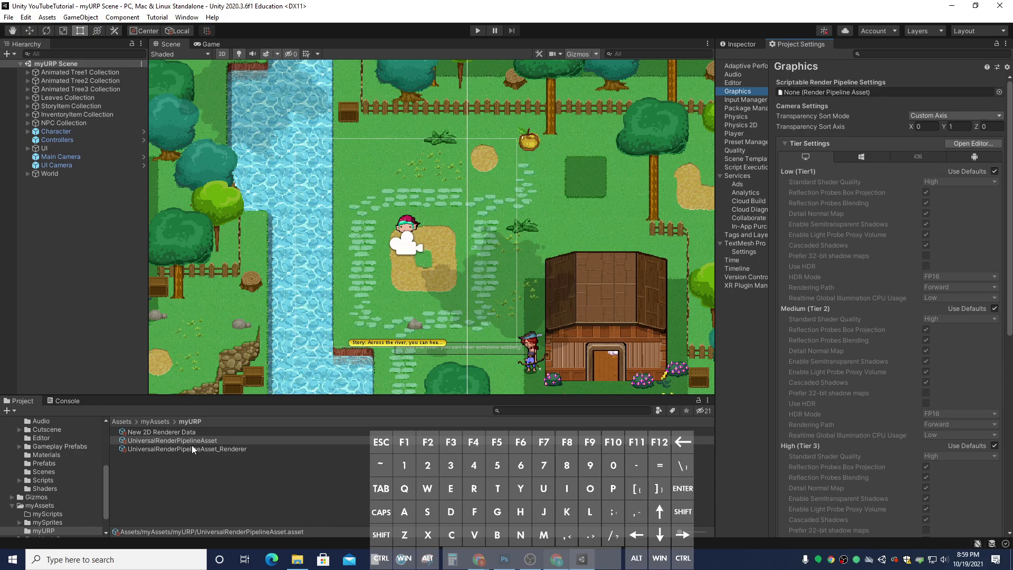
{"action": "left_click_drag", "start_coordinate": [189, 441], "coordinate": [849, 94]}
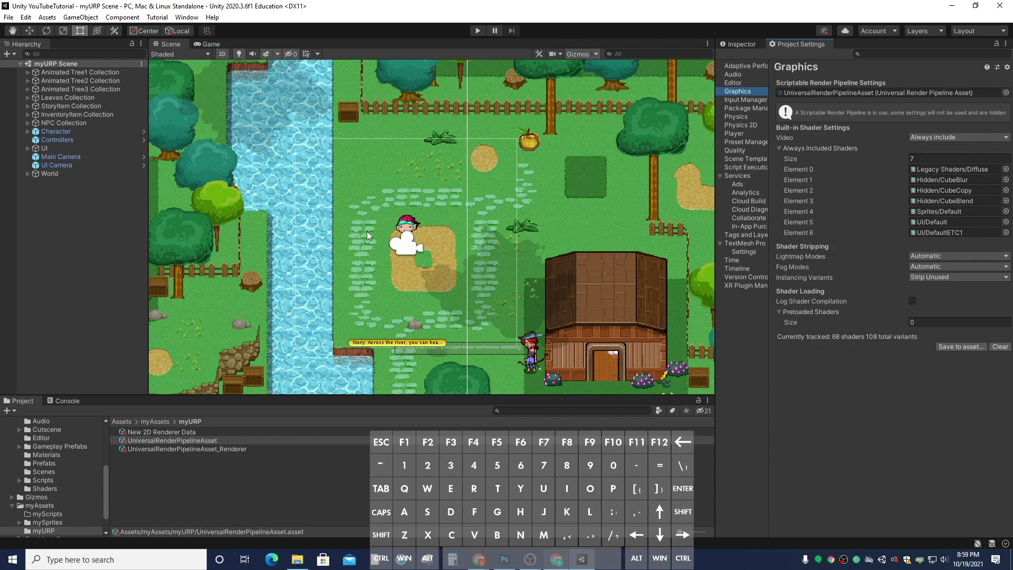
Upgrade the open scene to the 2D Renderer (Experimental), accepting the material change, and briefly test it in Play mode.
{"action": "scroll", "coordinate": [466, 210], "scroll_direction": "down", "scroll_amount": 5}
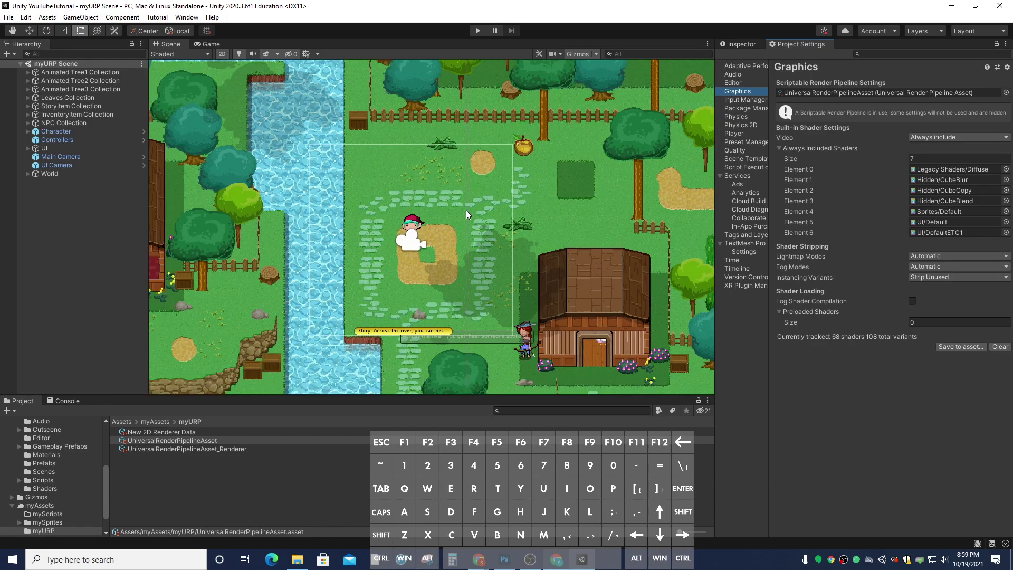
{"action": "scroll", "coordinate": [466, 210], "scroll_direction": "up", "scroll_amount": 2}
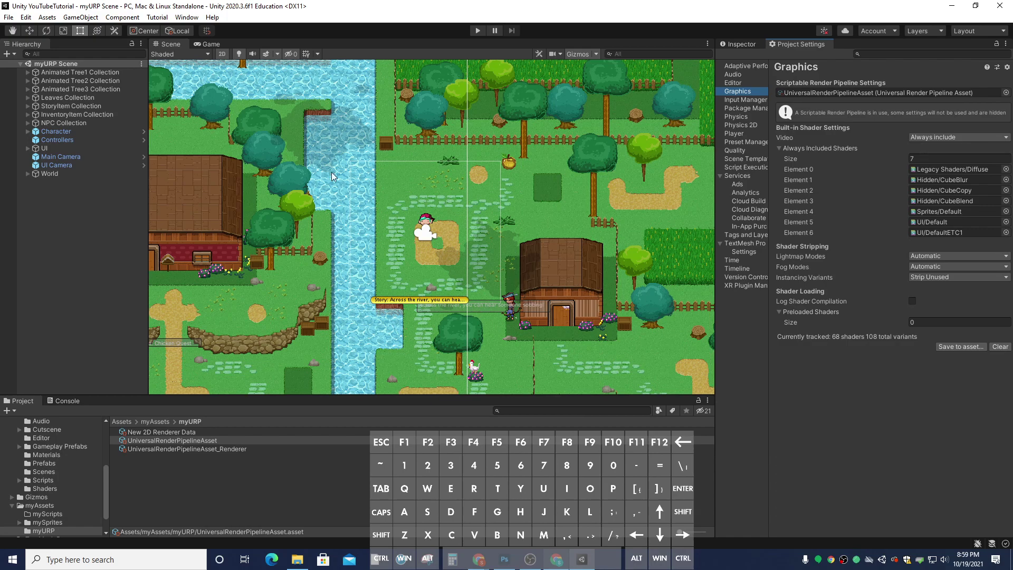
{"action": "left_click", "coordinate": [25, 18]}
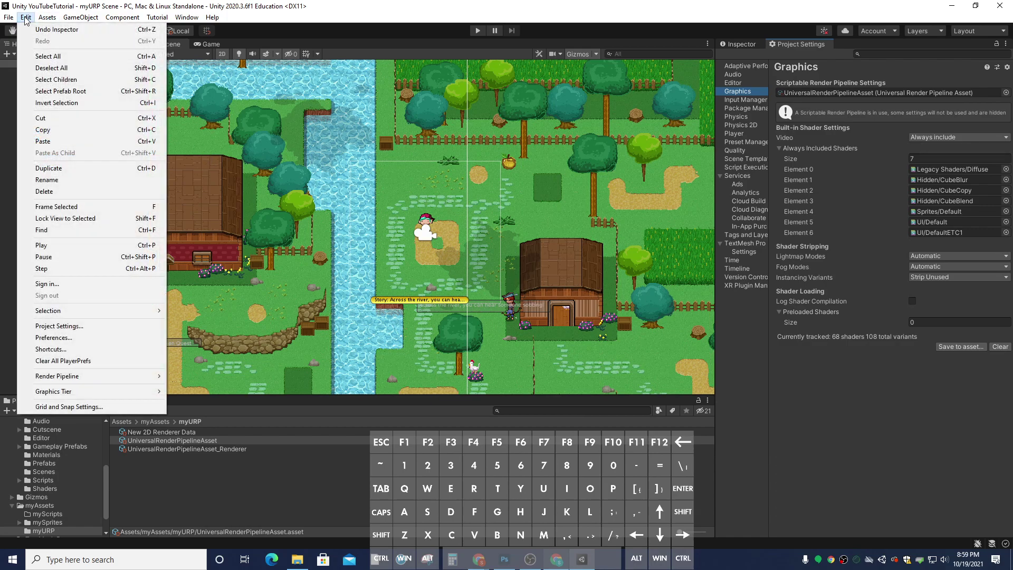
{"action": "mouse_move", "coordinate": [64, 380]}
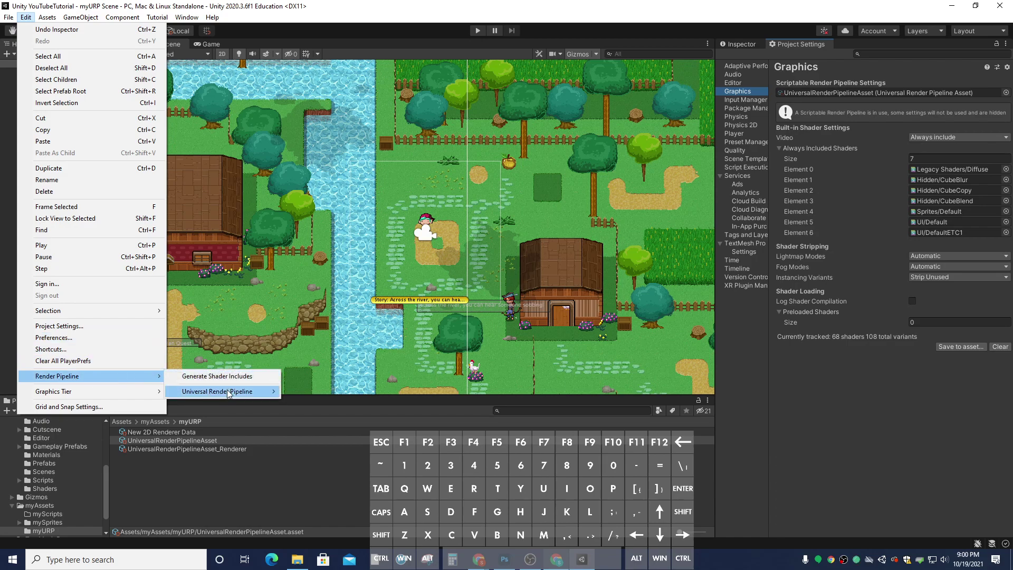
{"action": "mouse_move", "coordinate": [229, 392]}
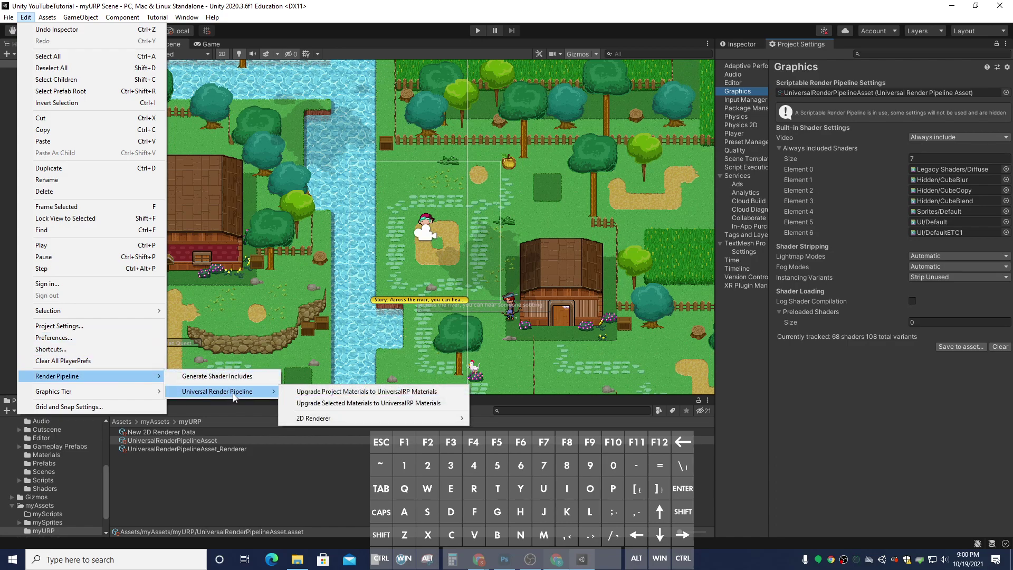
{"action": "mouse_move", "coordinate": [331, 418]}
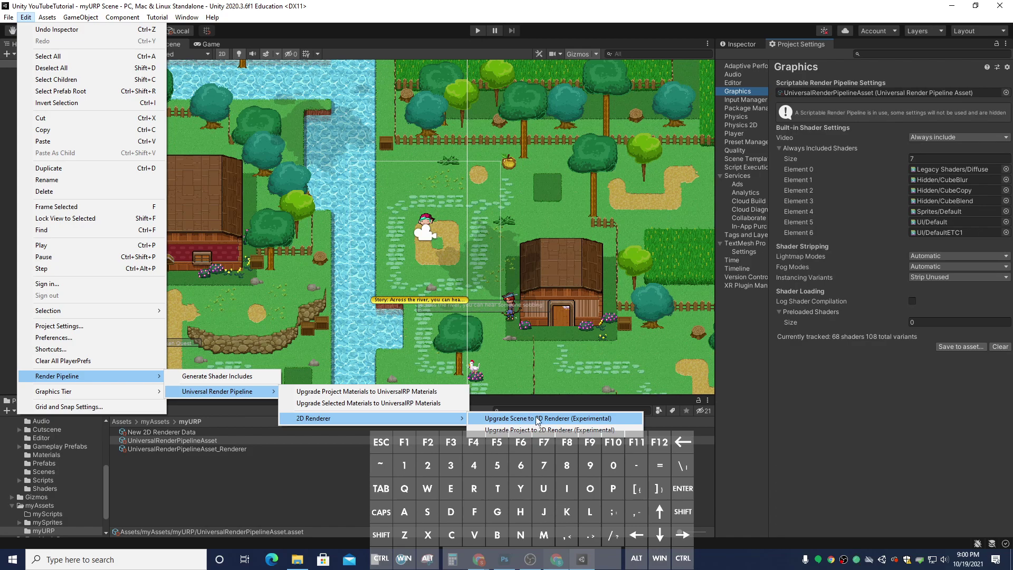
{"action": "left_click", "coordinate": [537, 418]}
{"action": "left_click_drag", "start_coordinate": [478, 251], "coordinate": [409, 257]}
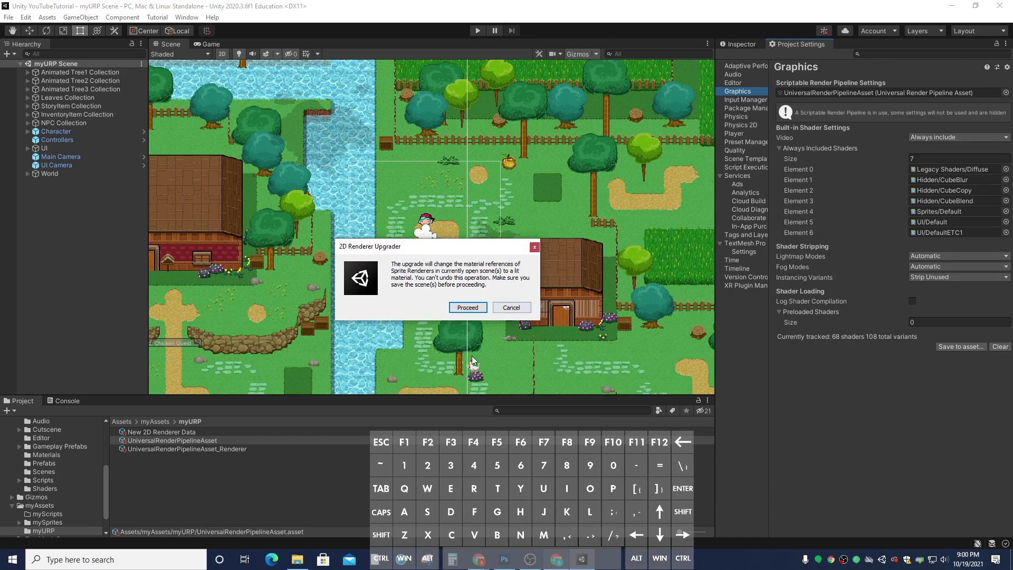
{"action": "left_click", "coordinate": [468, 307]}
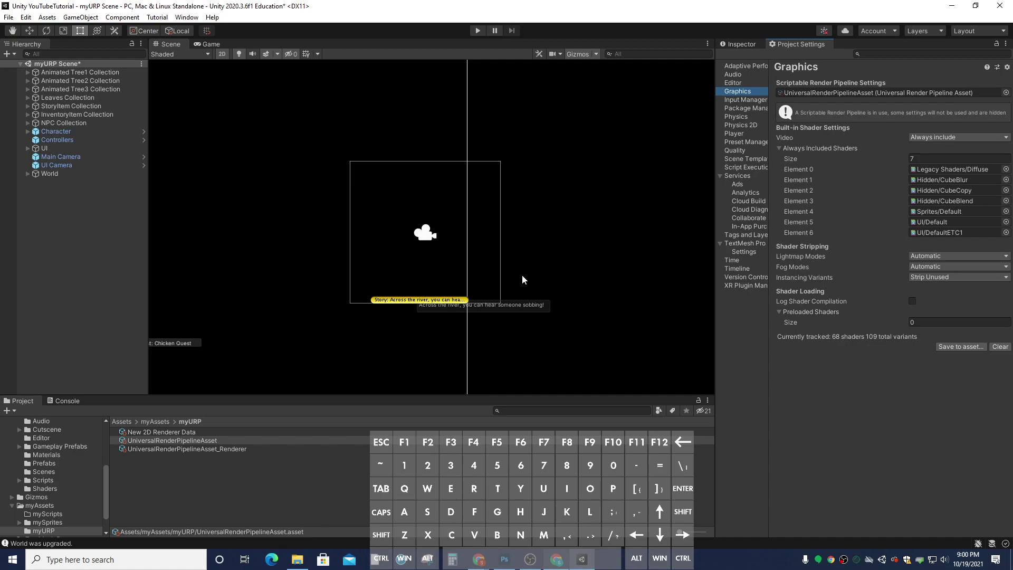
{"action": "left_click", "coordinate": [475, 30]}
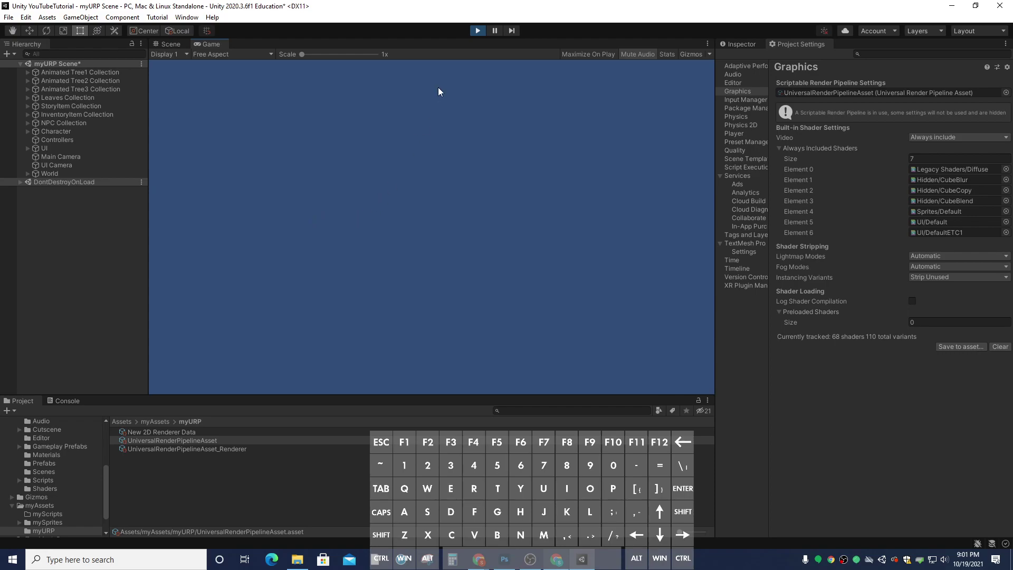
{"action": "left_click", "coordinate": [479, 30]}
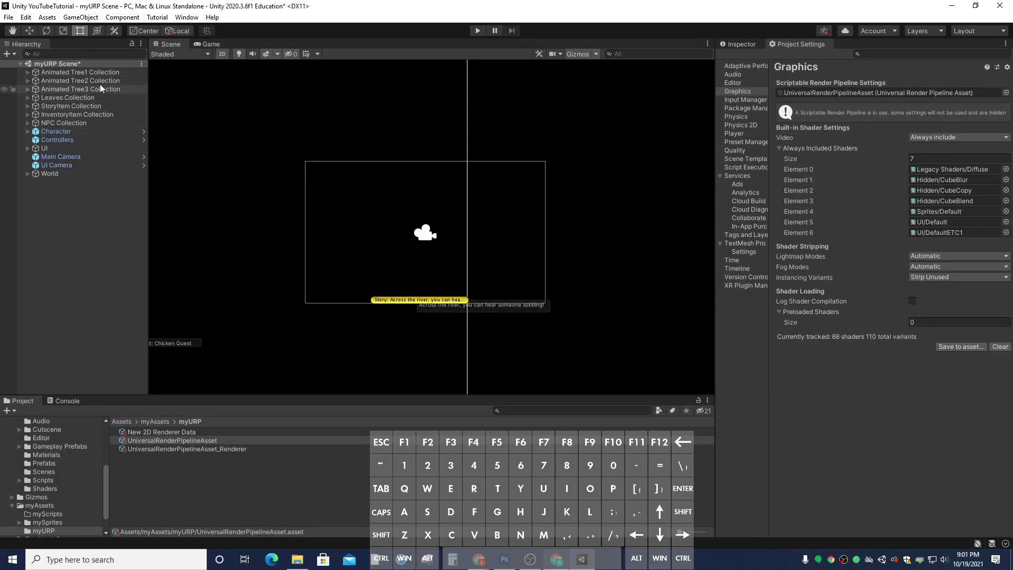
Set the Main Camera's rendering priority to 1.
{"action": "left_click", "coordinate": [59, 157]}
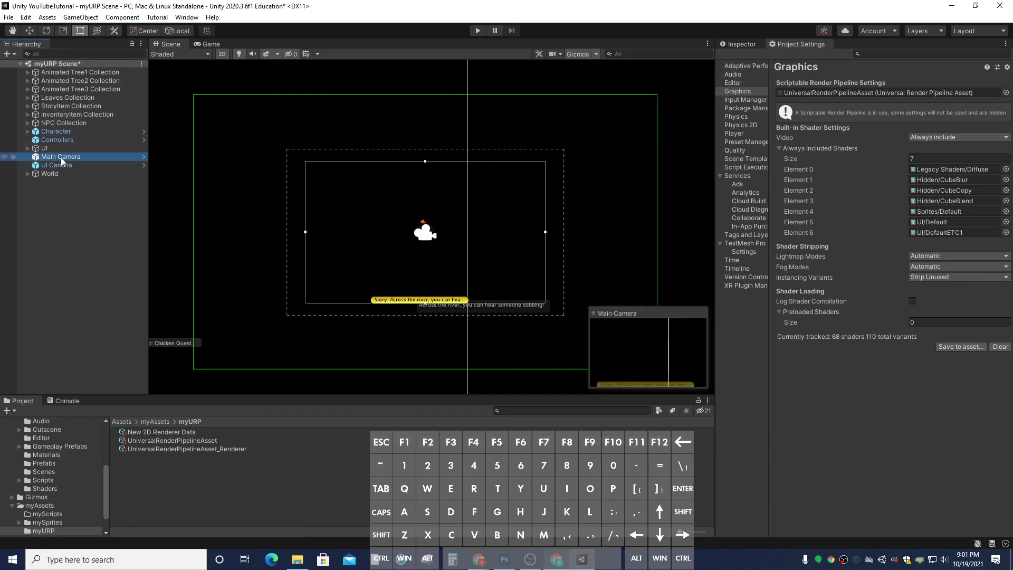
{"action": "left_click", "coordinate": [740, 45]}
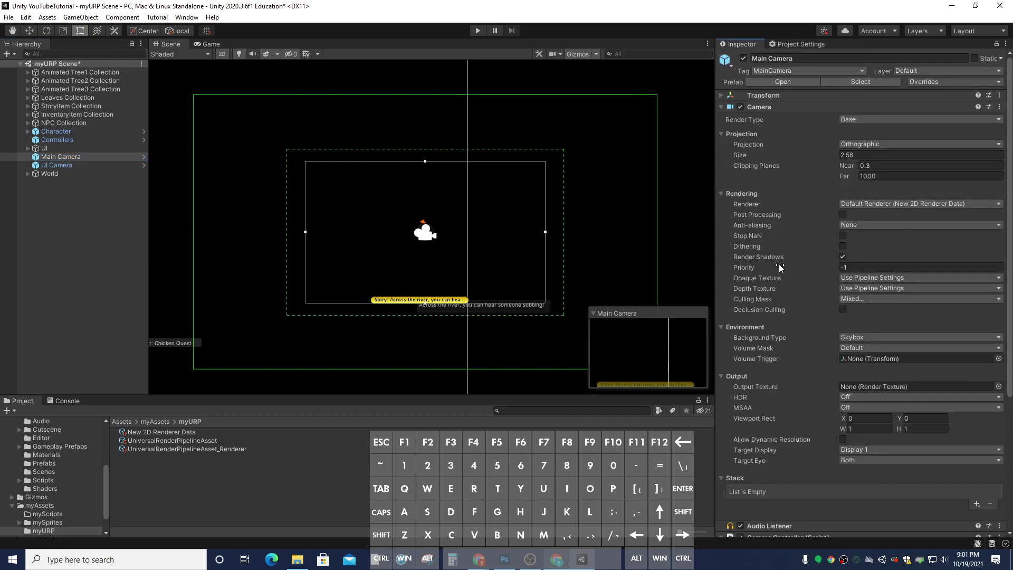
{"action": "left_click", "coordinate": [722, 194]}
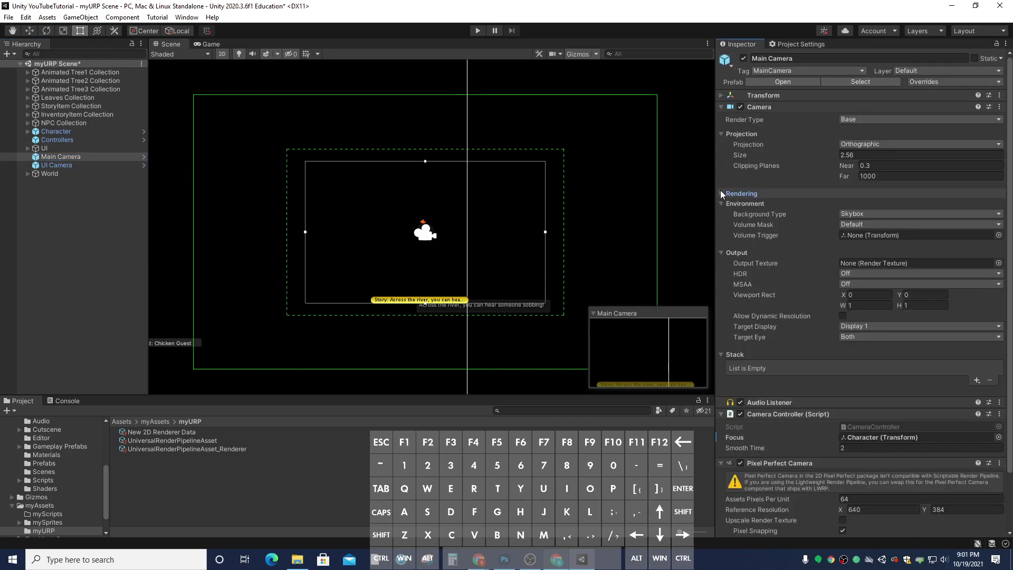
{"action": "left_click", "coordinate": [722, 194]}
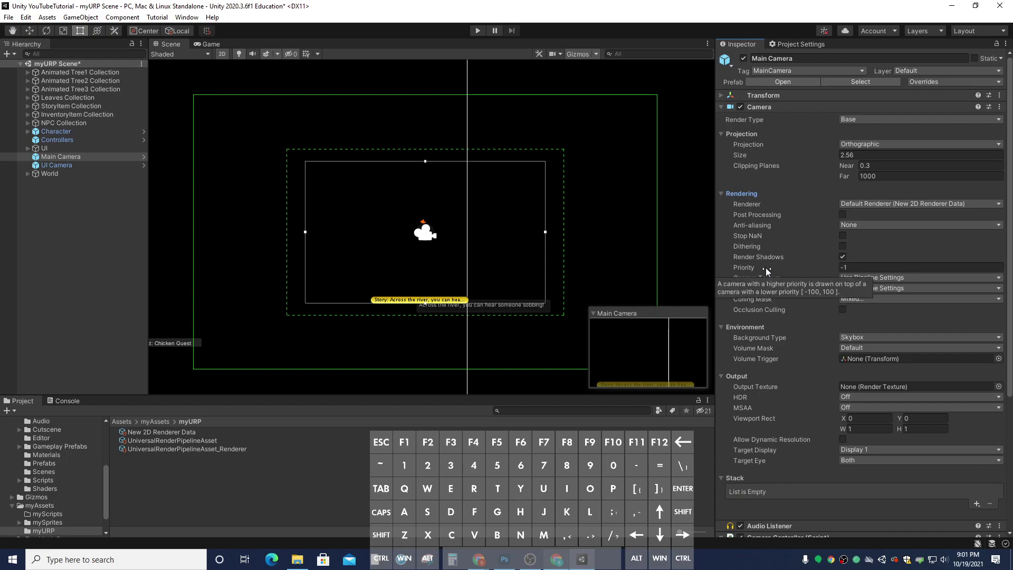
{"action": "left_click", "coordinate": [879, 270]}
{"action": "type", "text": "1"}
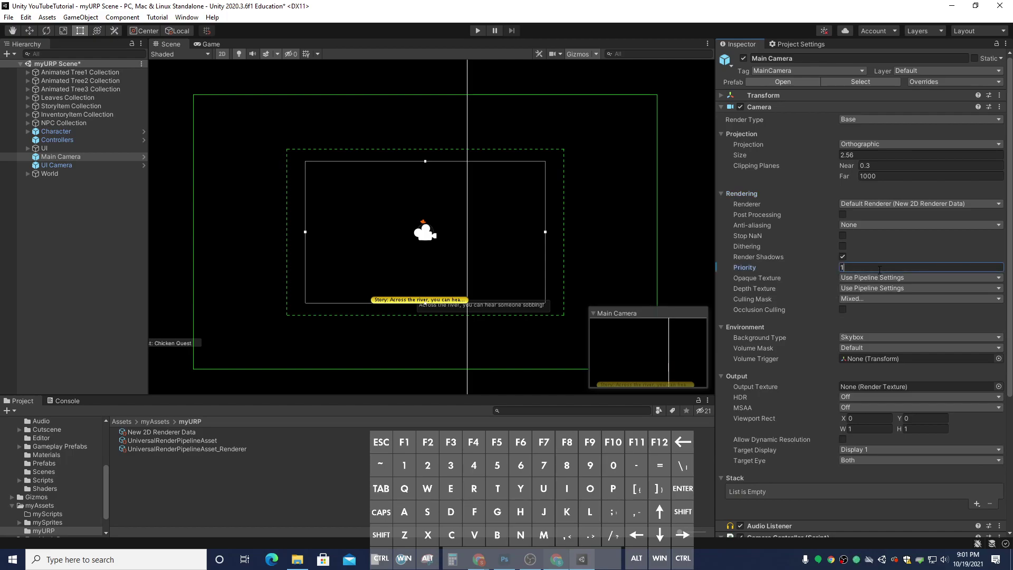
Run the scene briefly in Play mode to check the camera's rendering, and stop it.
{"action": "left_click", "coordinate": [475, 30]}
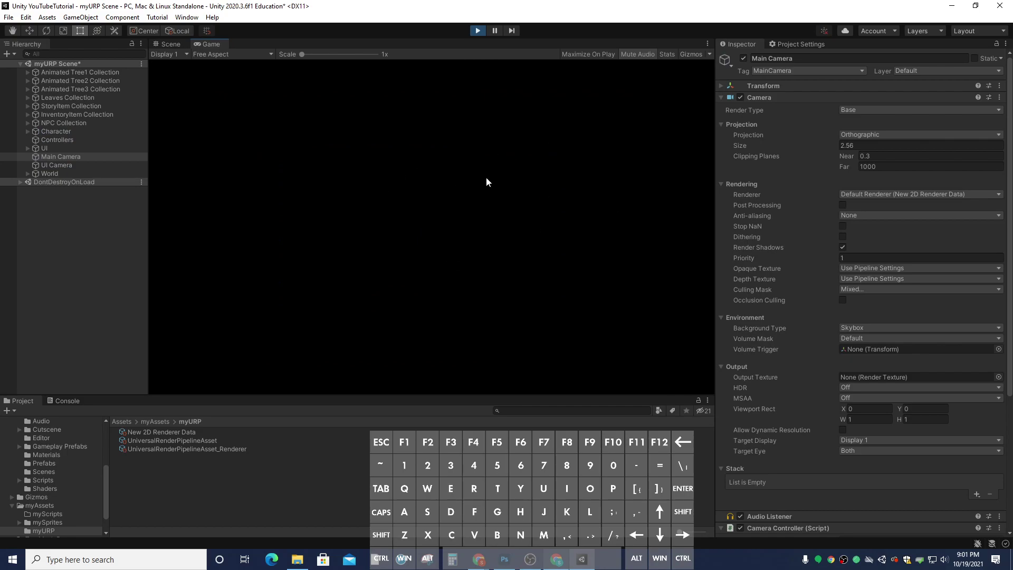
{"action": "left_click", "coordinate": [478, 31]}
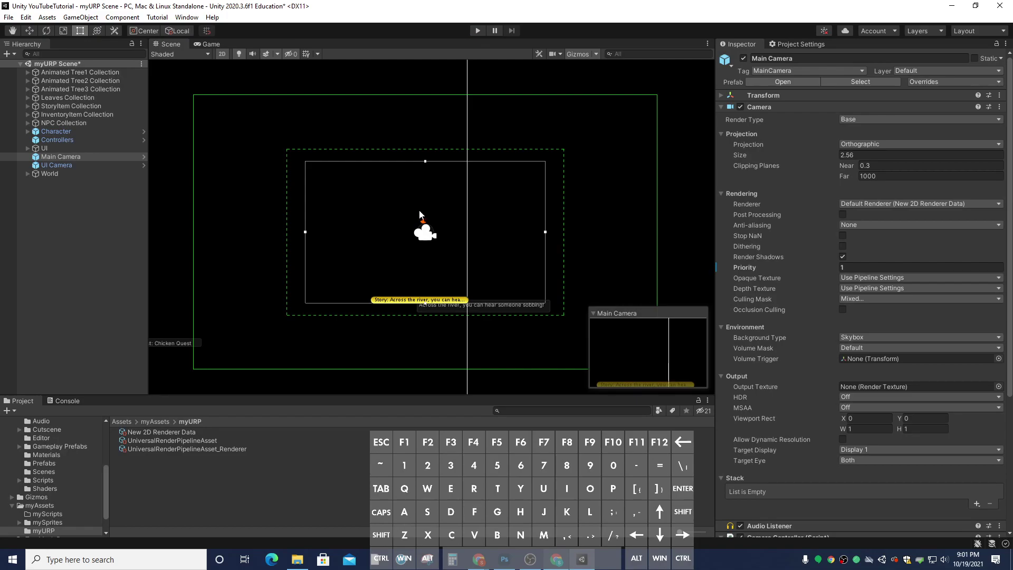
Add a Global Light 2D (Experimental) to the scene, keeping its default name.
{"action": "right_click", "coordinate": [64, 209]}
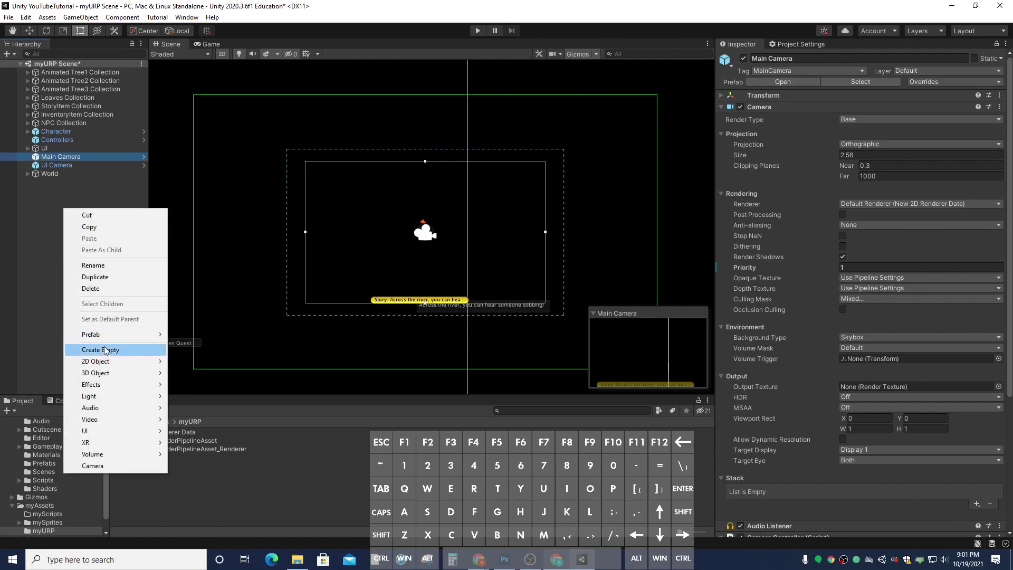
{"action": "mouse_move", "coordinate": [113, 396]}
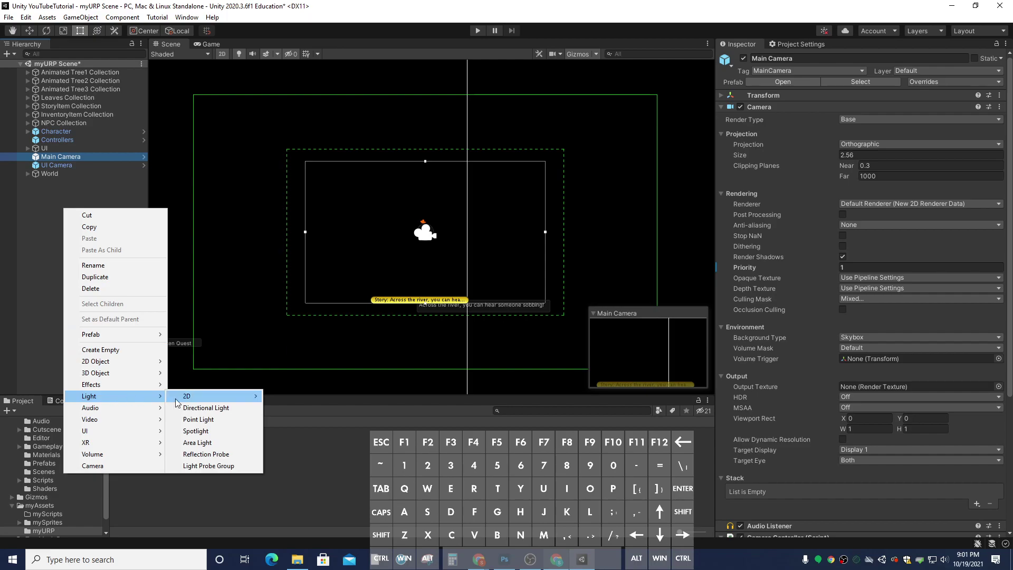
{"action": "mouse_move", "coordinate": [181, 401]}
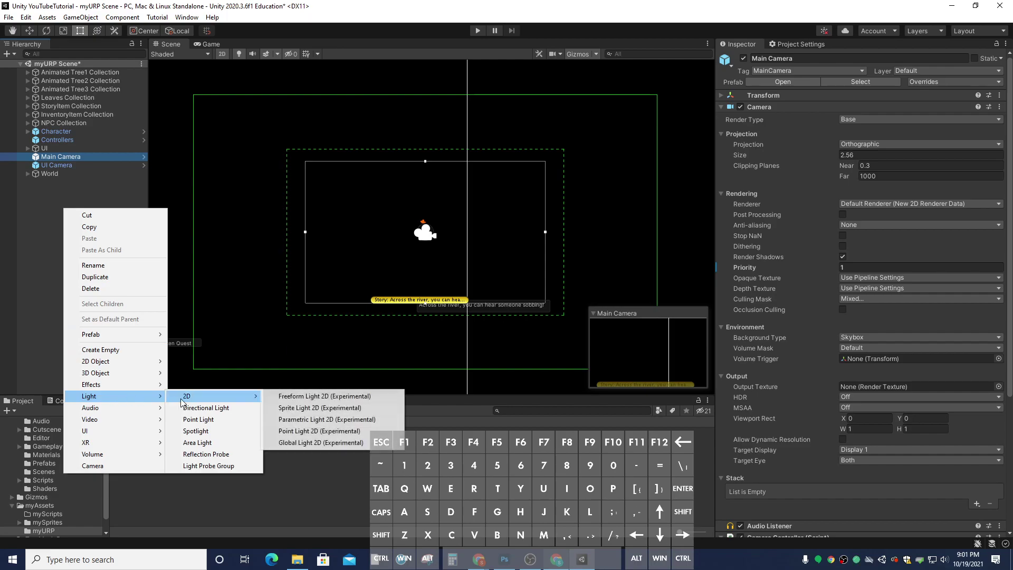
{"action": "left_click", "coordinate": [321, 442]}
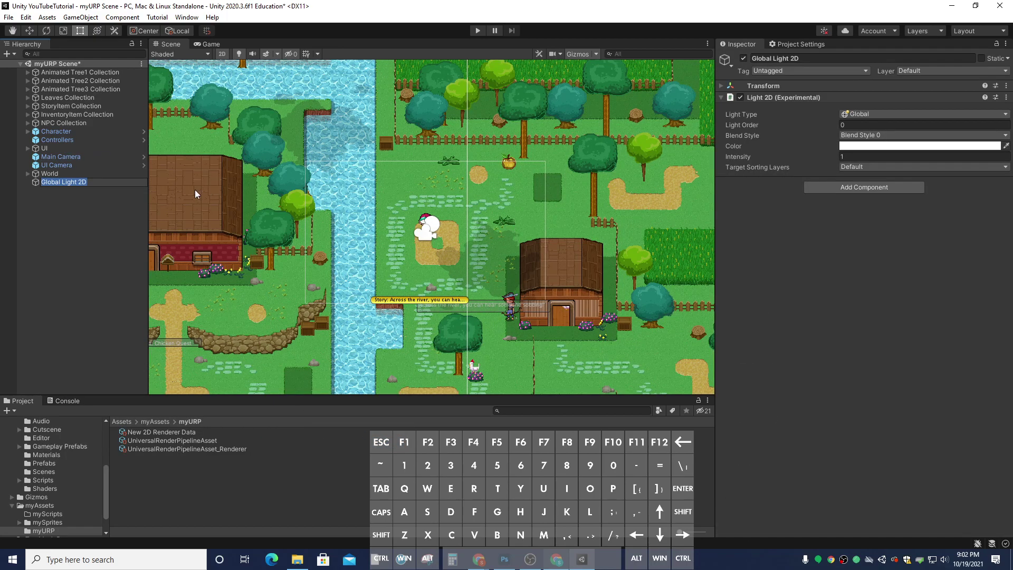
{"action": "left_click", "coordinate": [97, 185]}
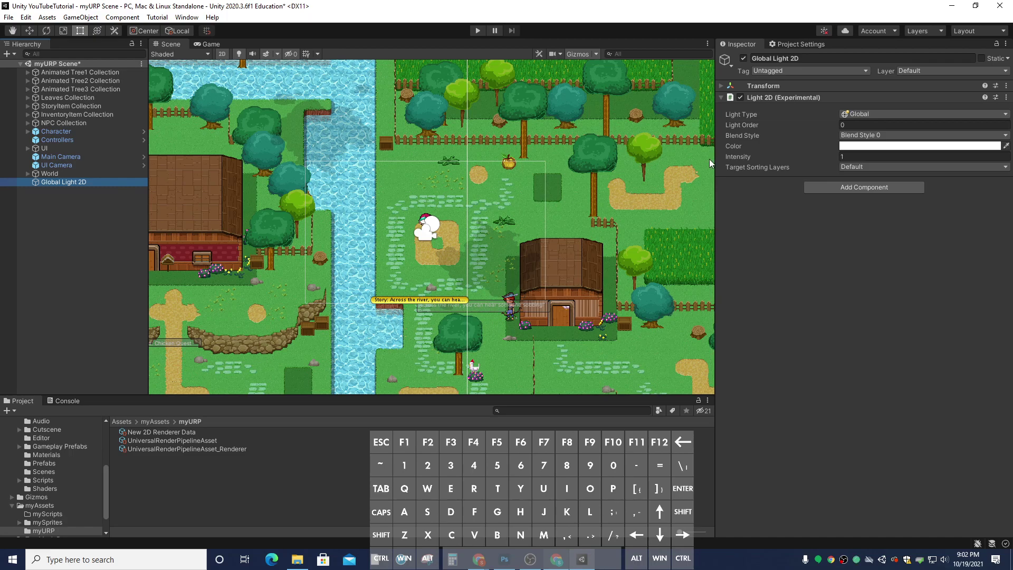
Set the global light's intensity to 0.13 and check its color options, leaving the color white.
{"action": "left_click_drag", "start_coordinate": [826, 157], "coordinate": [809, 155]}
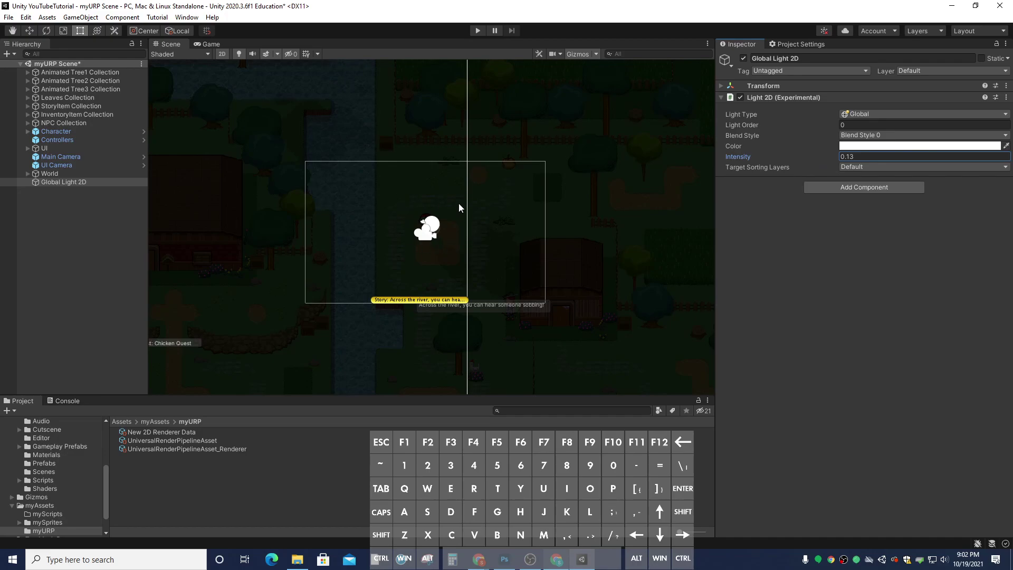
{"action": "left_click", "coordinate": [871, 146]}
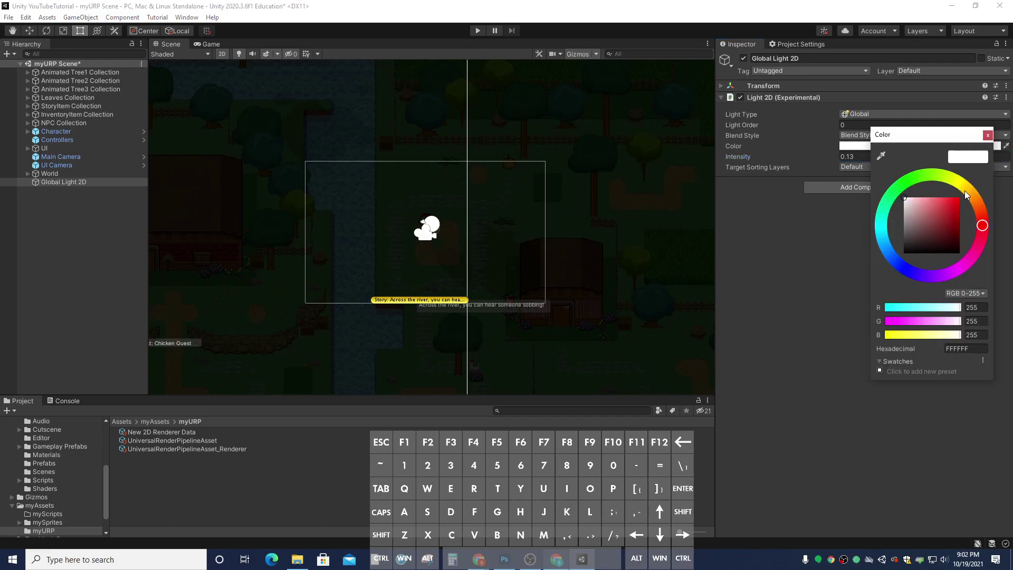
{"action": "left_click", "coordinate": [989, 137]}
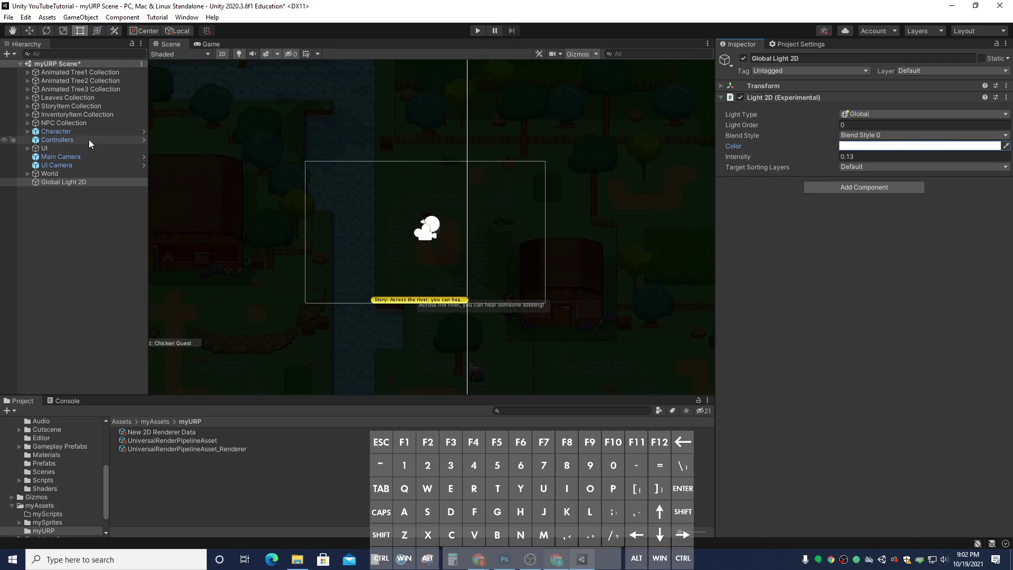
Add a Point Light 2D (Experimental) as a child of the Character object, keeping its default name.
{"action": "left_click", "coordinate": [53, 133]}
{"action": "right_click", "coordinate": [54, 132]}
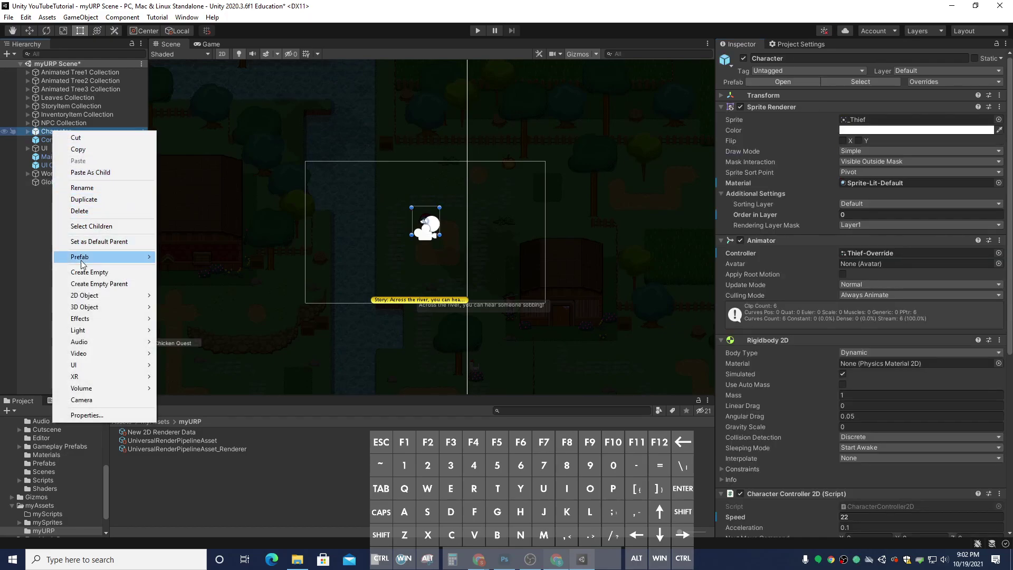
{"action": "mouse_move", "coordinate": [85, 334]}
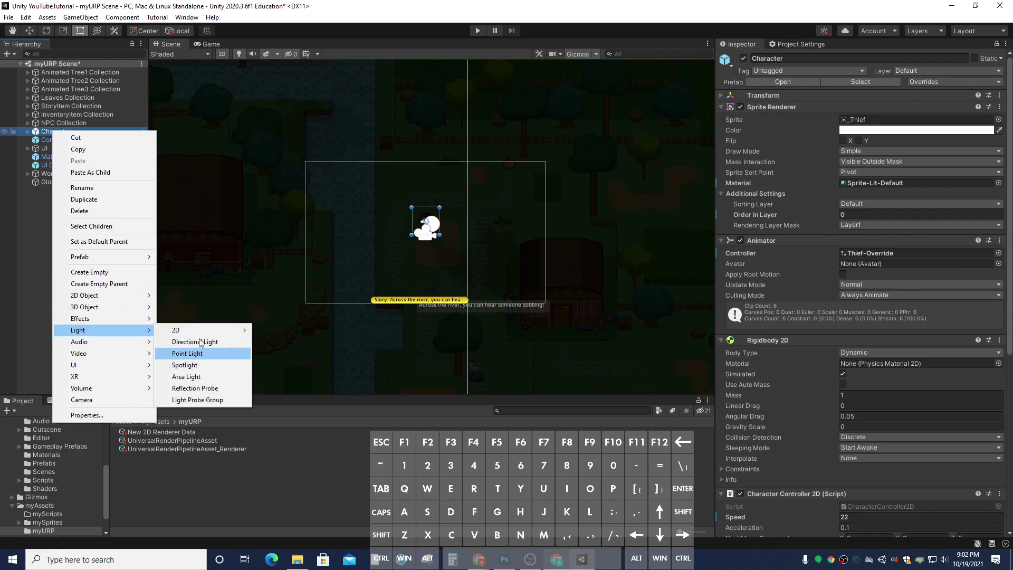
{"action": "mouse_move", "coordinate": [207, 330]}
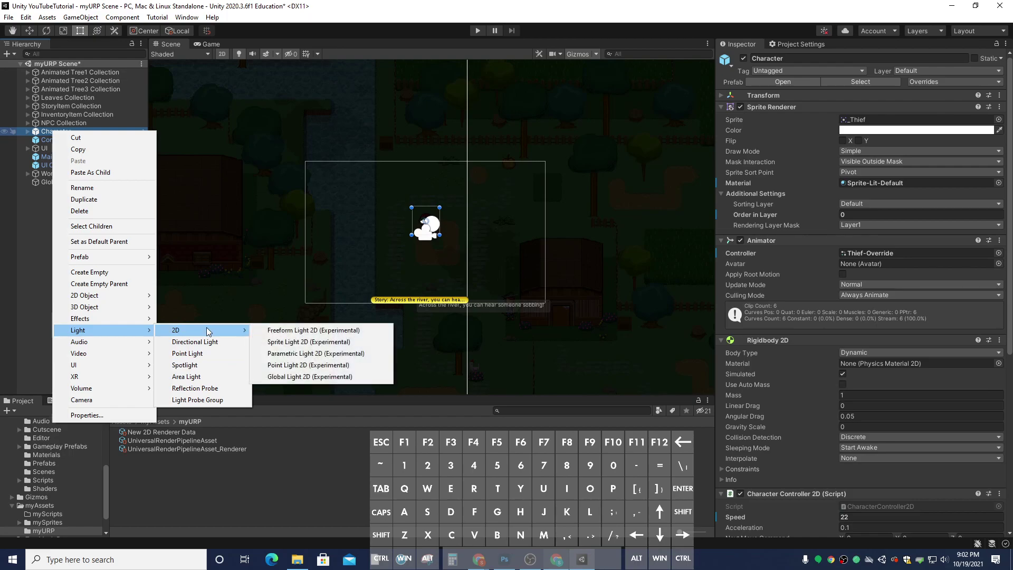
{"action": "left_click", "coordinate": [300, 366]}
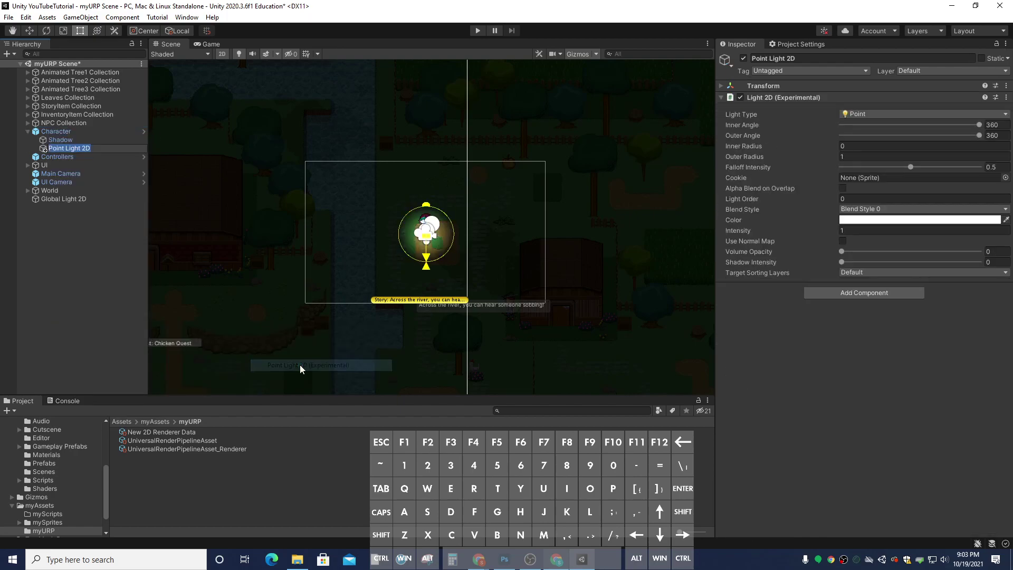
{"action": "scroll", "coordinate": [457, 226], "scroll_direction": "up", "scroll_amount": 5}
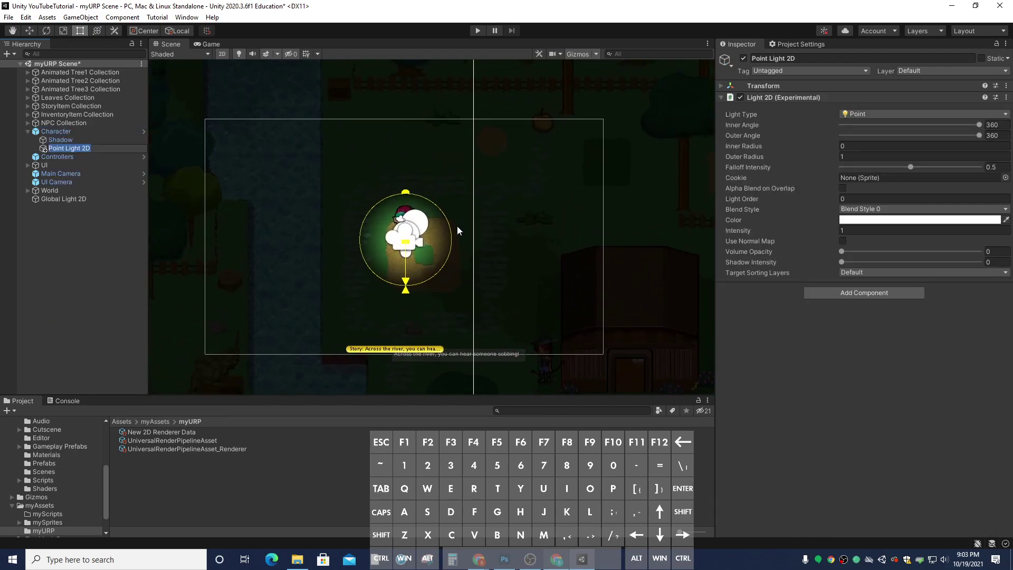
{"action": "scroll", "coordinate": [379, 214], "scroll_direction": "down", "scroll_amount": 5}
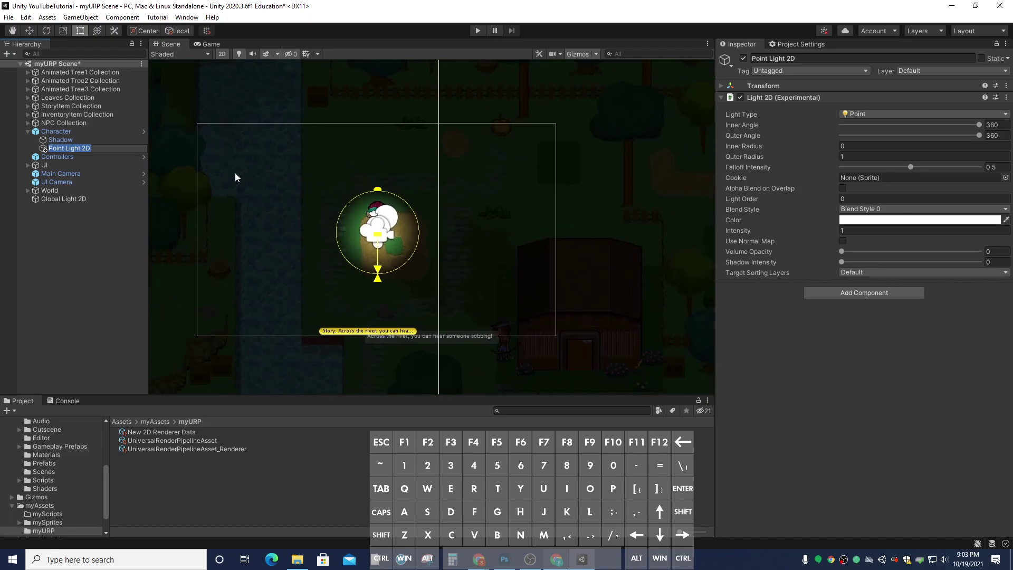
{"action": "left_click", "coordinate": [90, 149]}
{"action": "key", "text": "Return"}
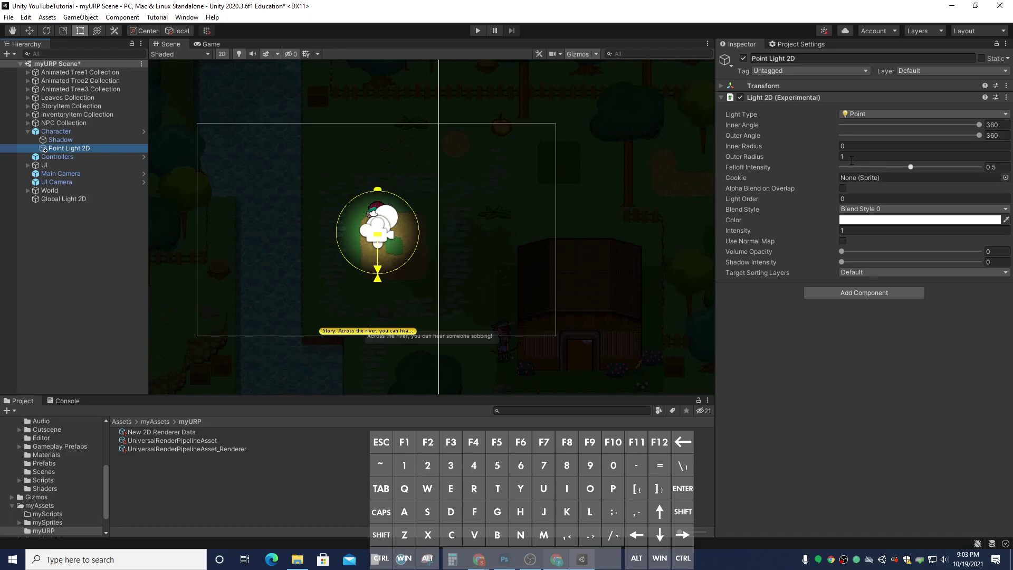
Enlarge the character's point light to an outer radius of 2.4, keeping the inner radius at 0.
{"action": "left_click", "coordinate": [377, 281]}
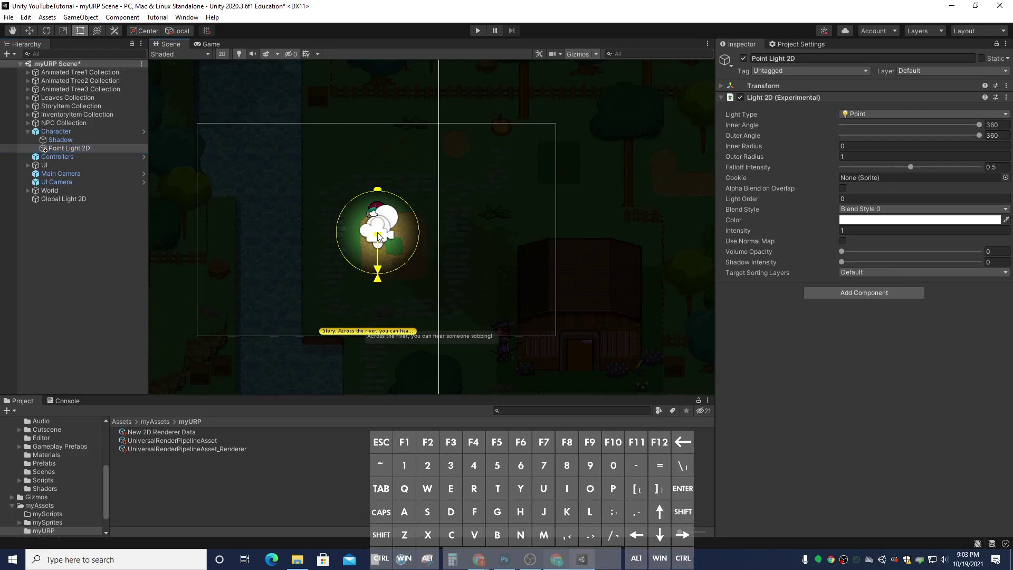
{"action": "left_click_drag", "start_coordinate": [378, 191], "coordinate": [378, 139]}
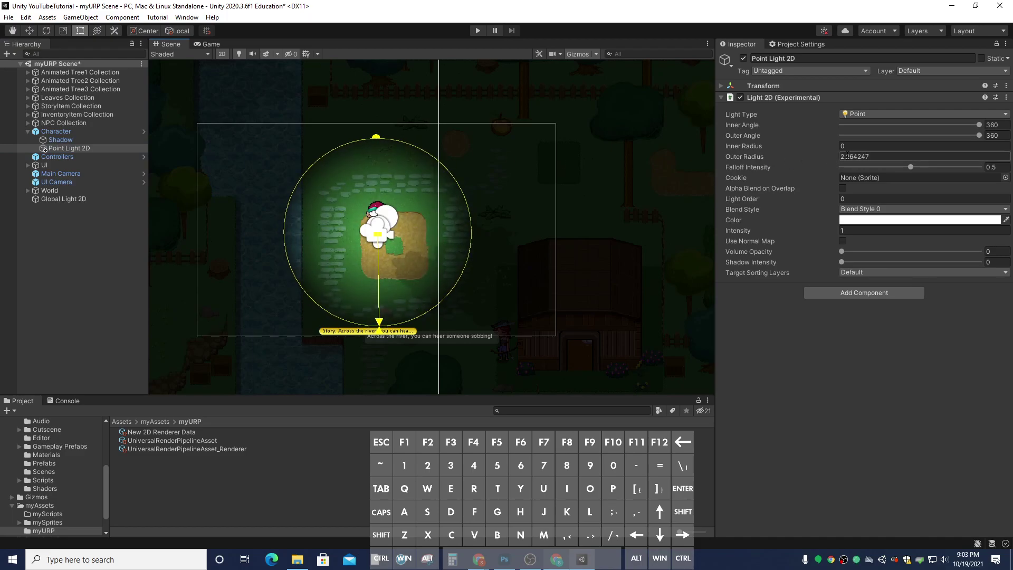
{"action": "left_click", "coordinate": [847, 156]}
{"action": "type", "text": "1.81"}
{"action": "key", "text": "Return"}
{"action": "mouse_move", "coordinate": [826, 158]}
{"action": "left_mouse_down"}
{"action": "mouse_move", "coordinate": [853, 149]}
{"action": "mouse_move", "coordinate": [820, 150]}
{"action": "left_mouse_up"}
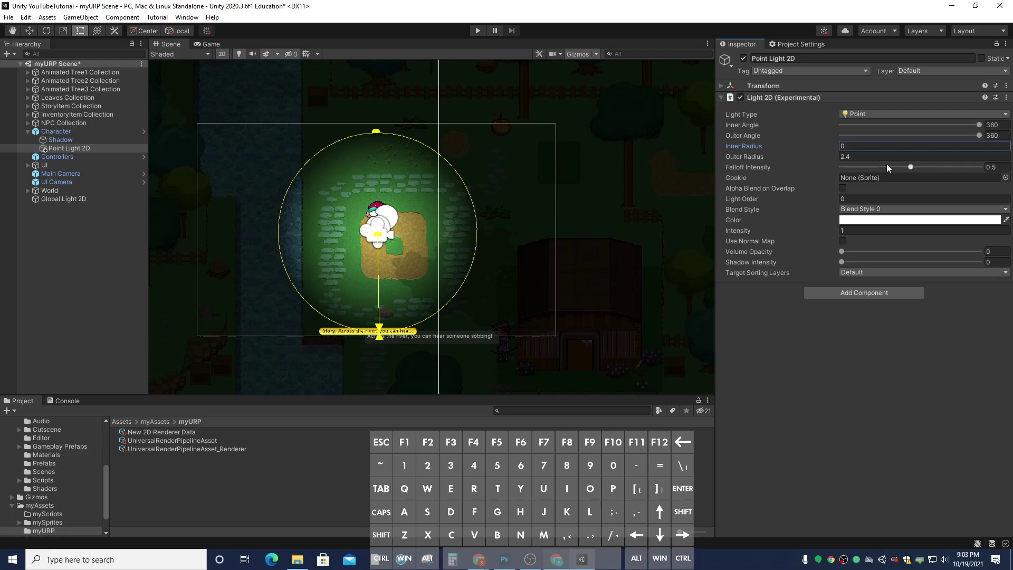
Set the character's point light to a falloff intensity of 0.527 and an intensity of 0.47.
{"action": "mouse_move", "coordinate": [909, 170]}
{"action": "left_mouse_down"}
{"action": "mouse_move", "coordinate": [881, 169]}
{"action": "mouse_move", "coordinate": [915, 170]}
{"action": "left_mouse_up"}
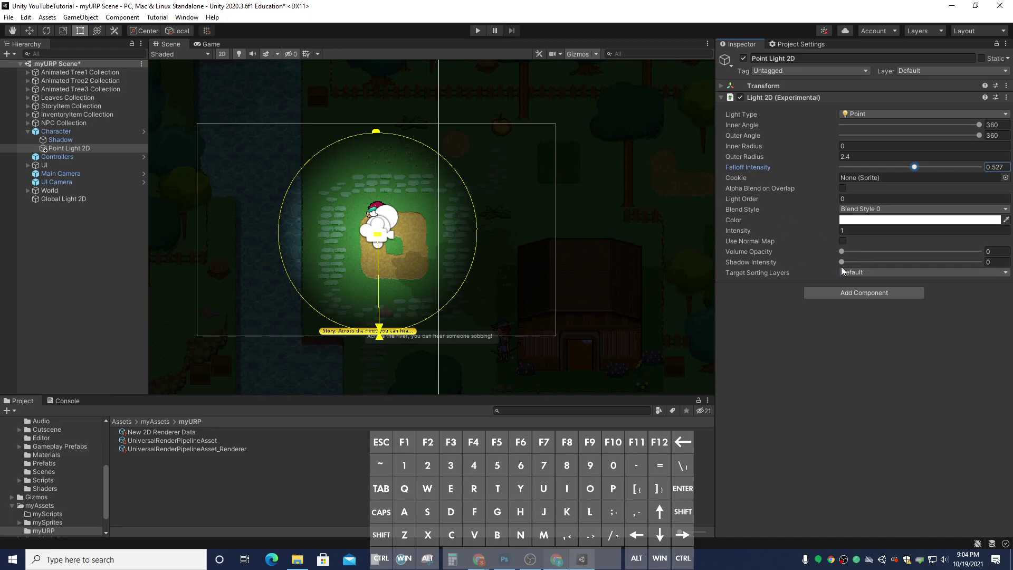
{"action": "left_click", "coordinate": [839, 233]}
{"action": "left_click_drag", "start_coordinate": [838, 234], "coordinate": [827, 235]}
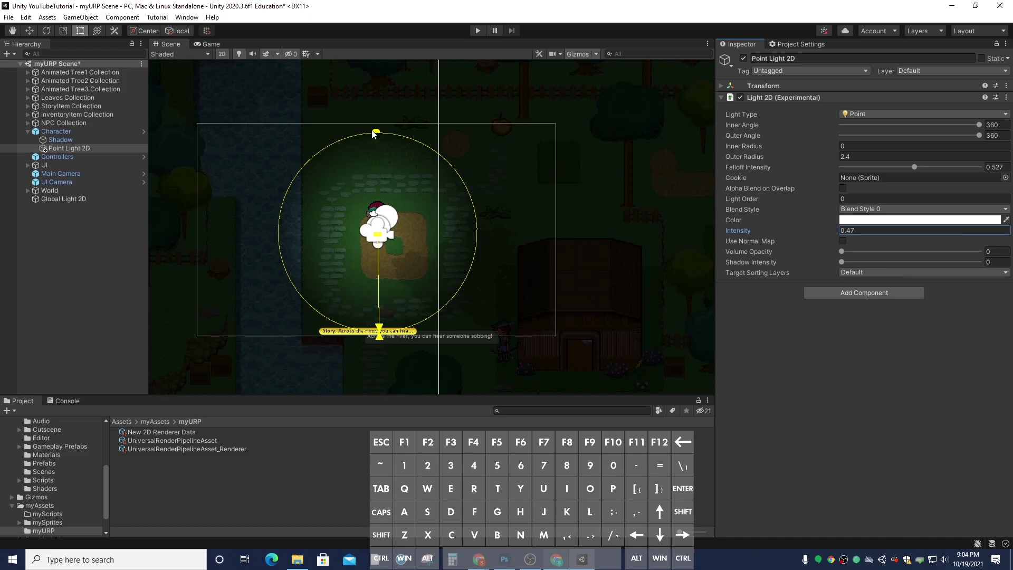
Fine-tune the outer radius of the character's point light to about 2.35 in the Scene view.
{"action": "mouse_move", "coordinate": [378, 135]}
{"action": "left_mouse_down"}
{"action": "mouse_move", "coordinate": [389, 141]}
{"action": "mouse_move", "coordinate": [339, 139]}
{"action": "mouse_move", "coordinate": [376, 138]}
{"action": "left_mouse_up"}
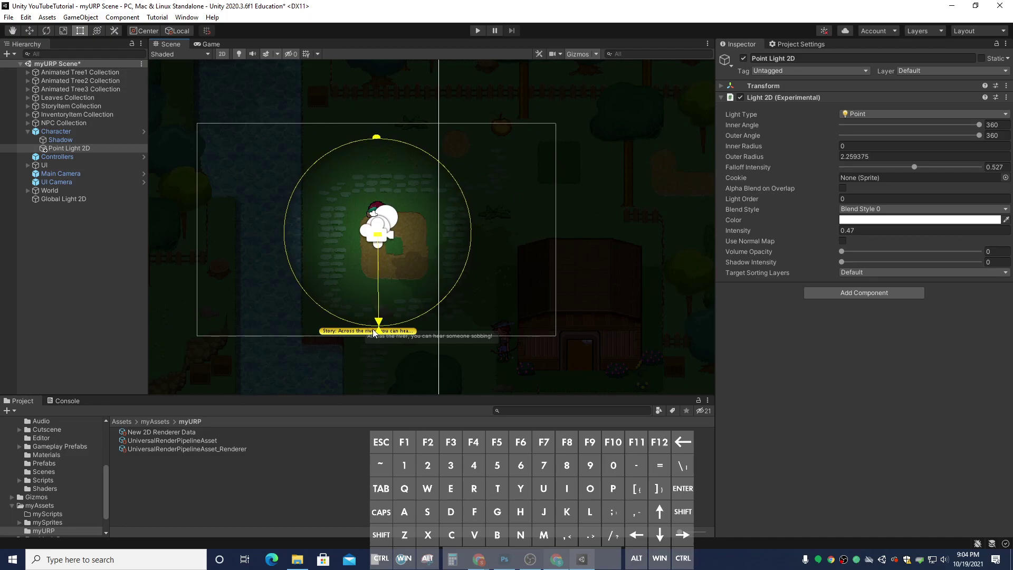
{"action": "mouse_move", "coordinate": [379, 322]}
{"action": "left_mouse_down"}
{"action": "mouse_move", "coordinate": [355, 323]}
{"action": "mouse_move", "coordinate": [312, 296]}
{"action": "mouse_move", "coordinate": [296, 269]}
{"action": "mouse_move", "coordinate": [333, 300]}
{"action": "mouse_move", "coordinate": [333, 280]}
{"action": "mouse_move", "coordinate": [381, 327]}
{"action": "left_mouse_up"}
{"action": "left_click_drag", "start_coordinate": [378, 138], "coordinate": [375, 134]}
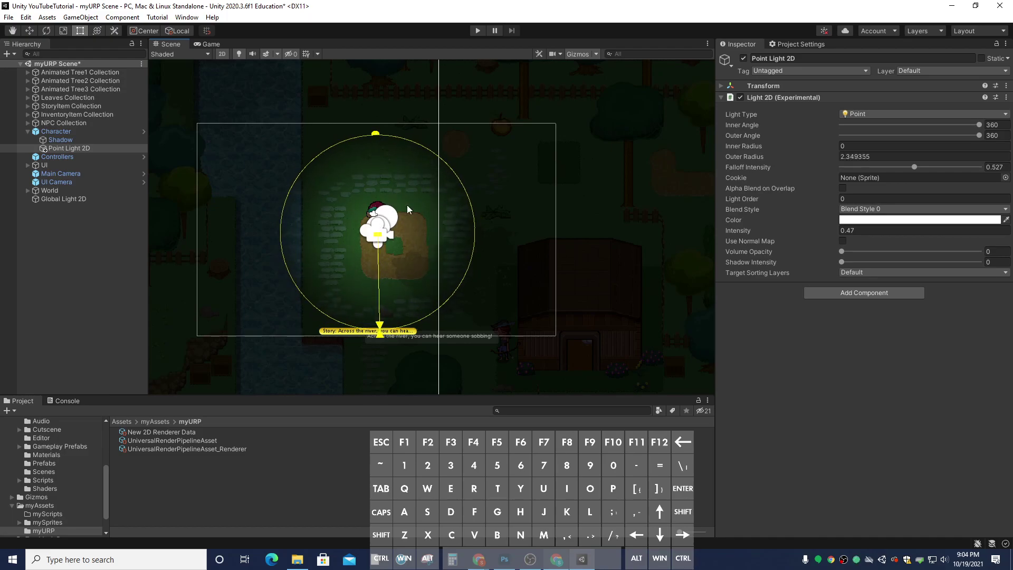
Test the lighting in Play mode by walking the character around the map, and stop the game.
{"action": "left_click", "coordinate": [476, 34]}
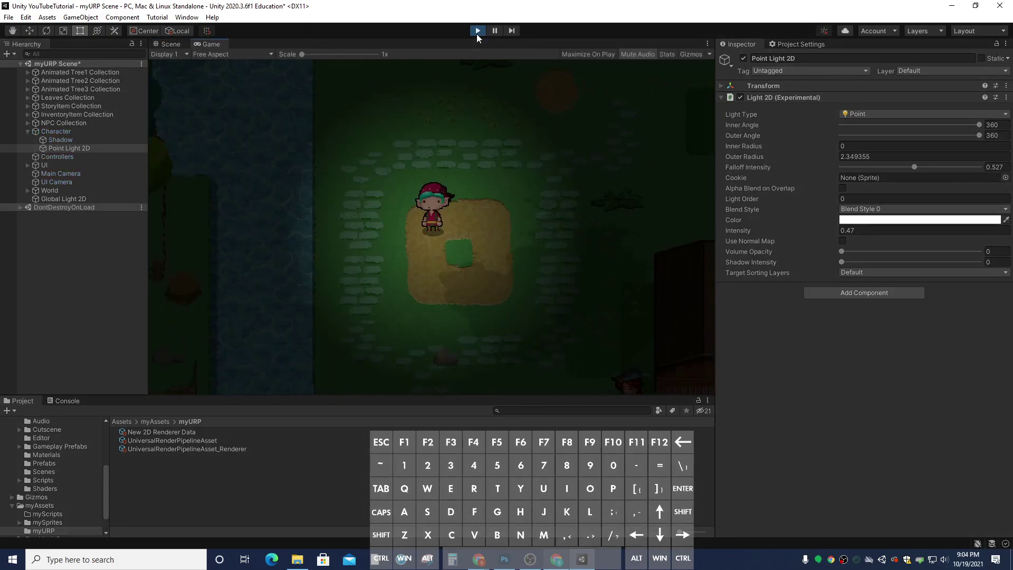
{"action": "key", "text": "w"}
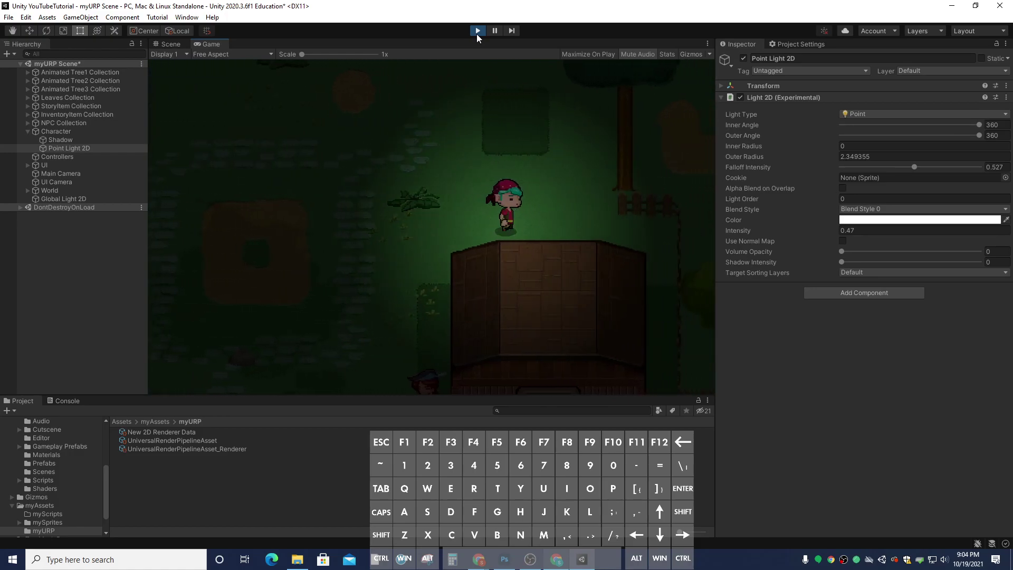
{"action": "key", "text": "s"}
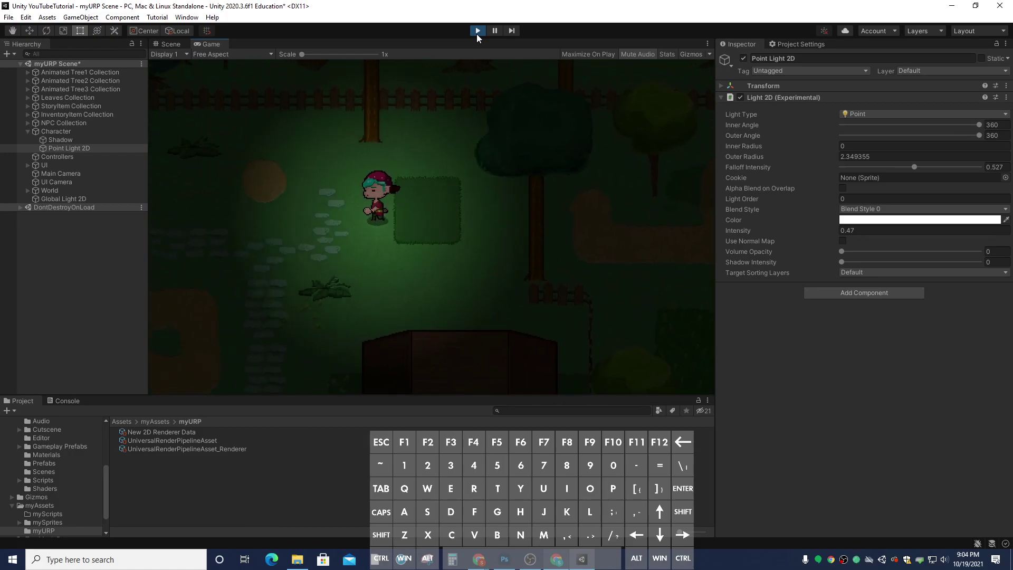
{"action": "key", "text": "s"}
{"action": "key", "text": "a"}
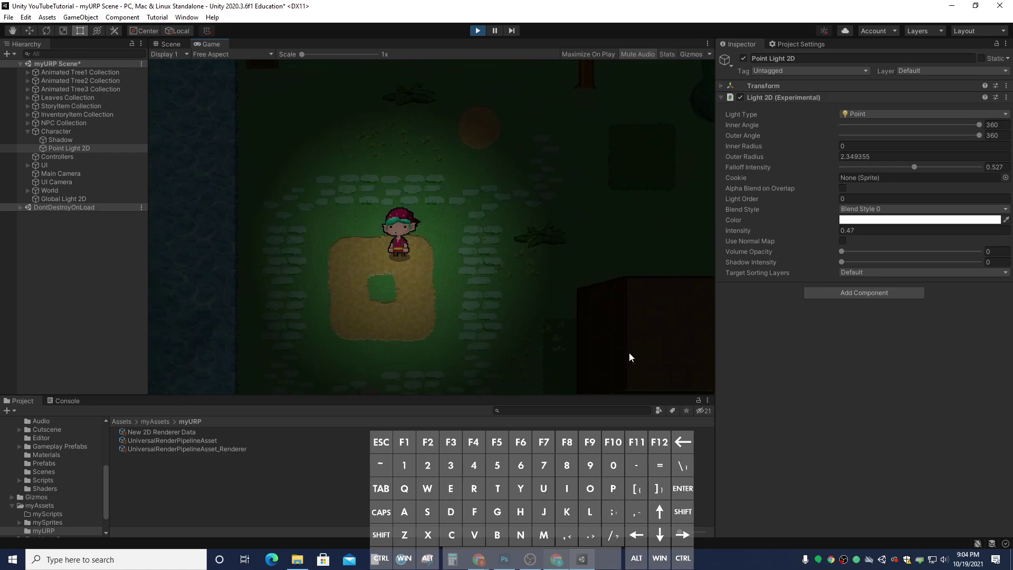
{"action": "left_click", "coordinate": [478, 31]}
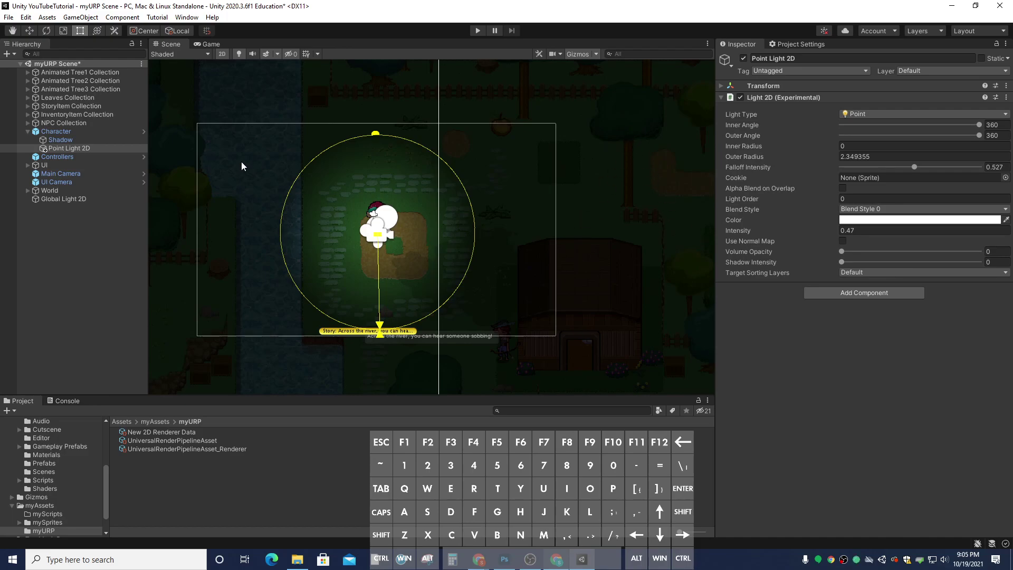
Activate the Move tool and add a Point Light 2D (Experimental) as a child of animated tree_0 (8).
{"action": "left_click", "coordinate": [33, 33]}
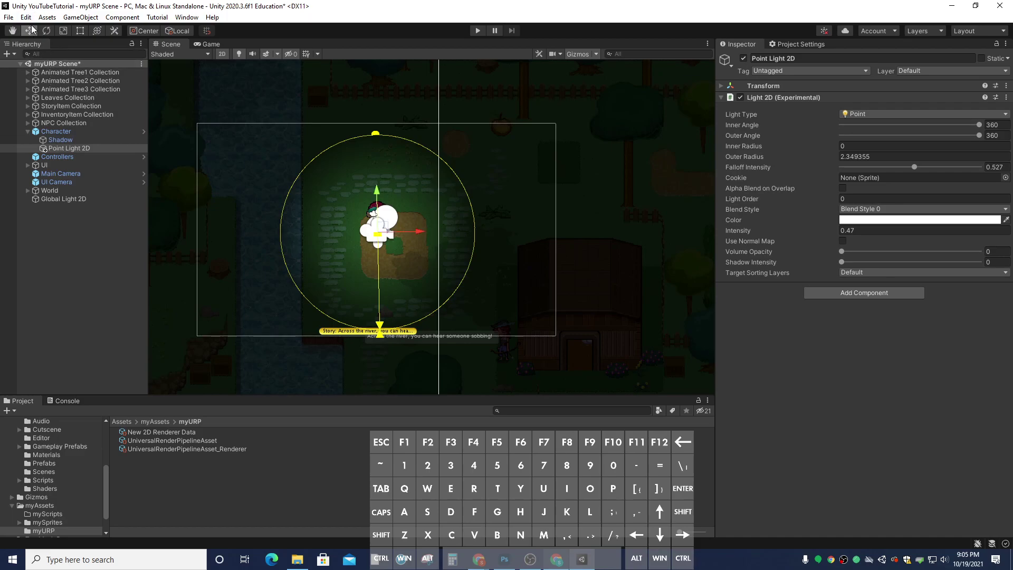
{"action": "left_click", "coordinate": [626, 137]}
{"action": "scroll", "coordinate": [109, 340], "scroll_direction": "down", "scroll_amount": 2}
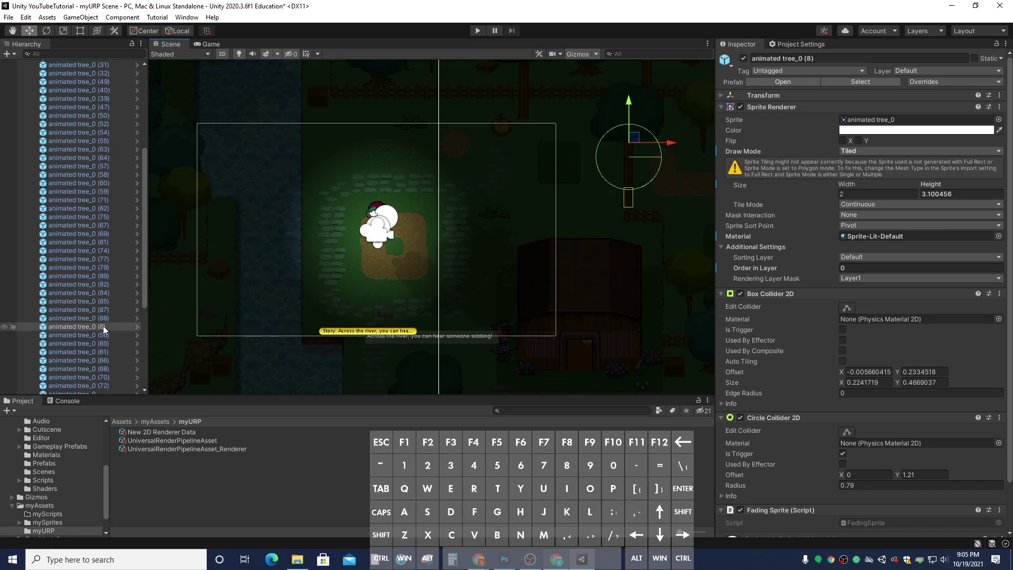
{"action": "right_click", "coordinate": [67, 327]}
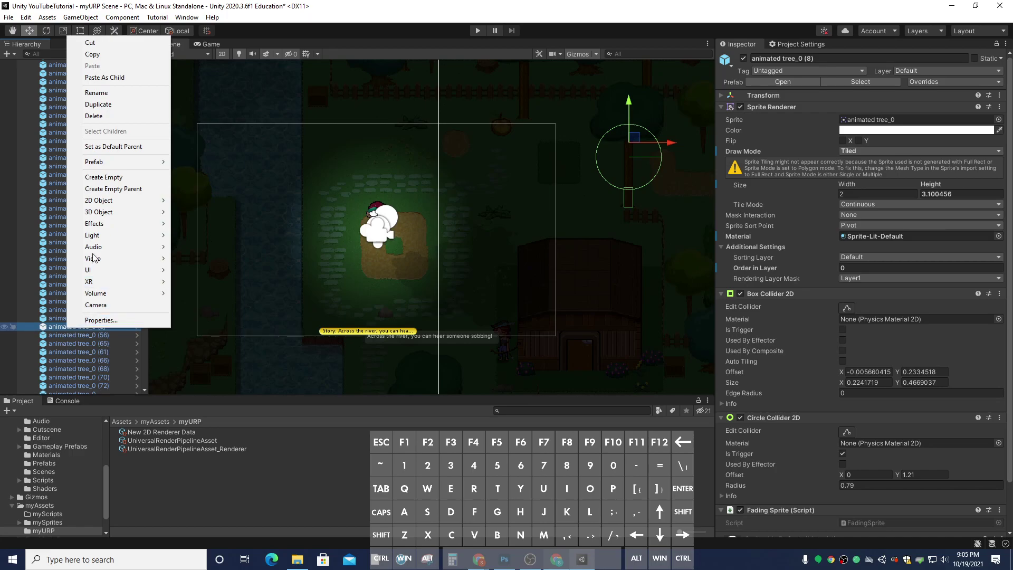
{"action": "mouse_move", "coordinate": [104, 240]}
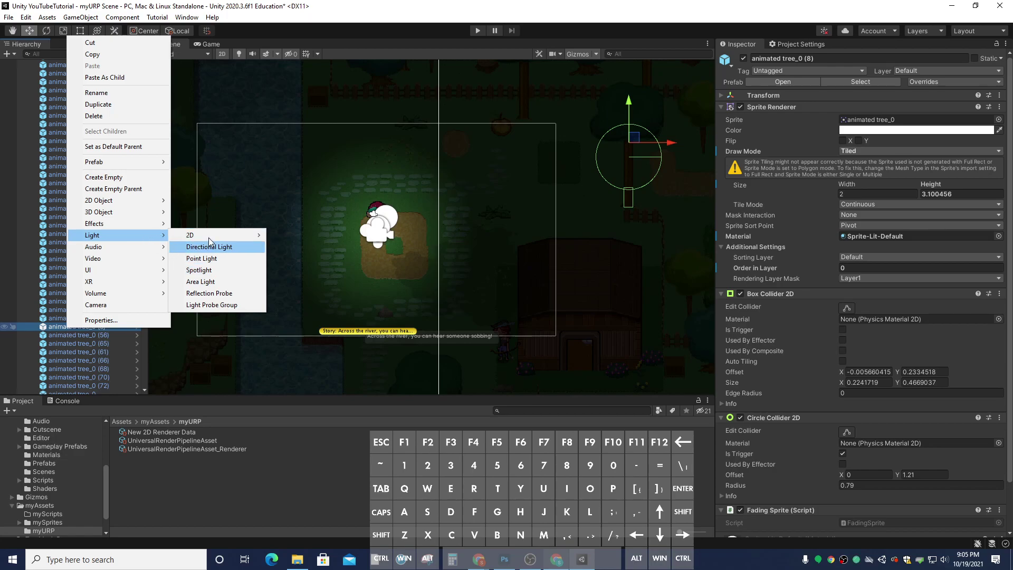
{"action": "mouse_move", "coordinate": [201, 235]}
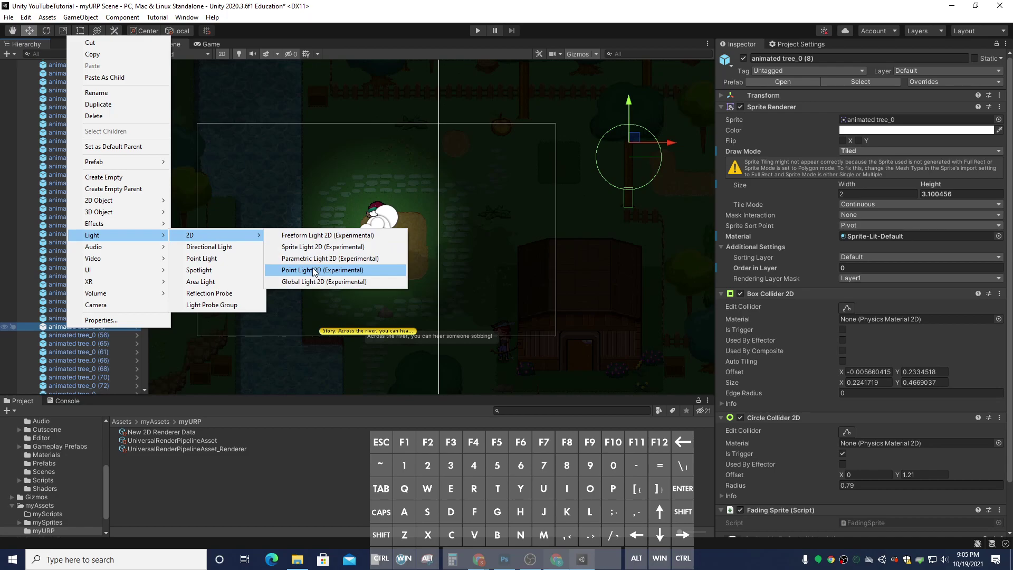
{"action": "left_click", "coordinate": [315, 270]}
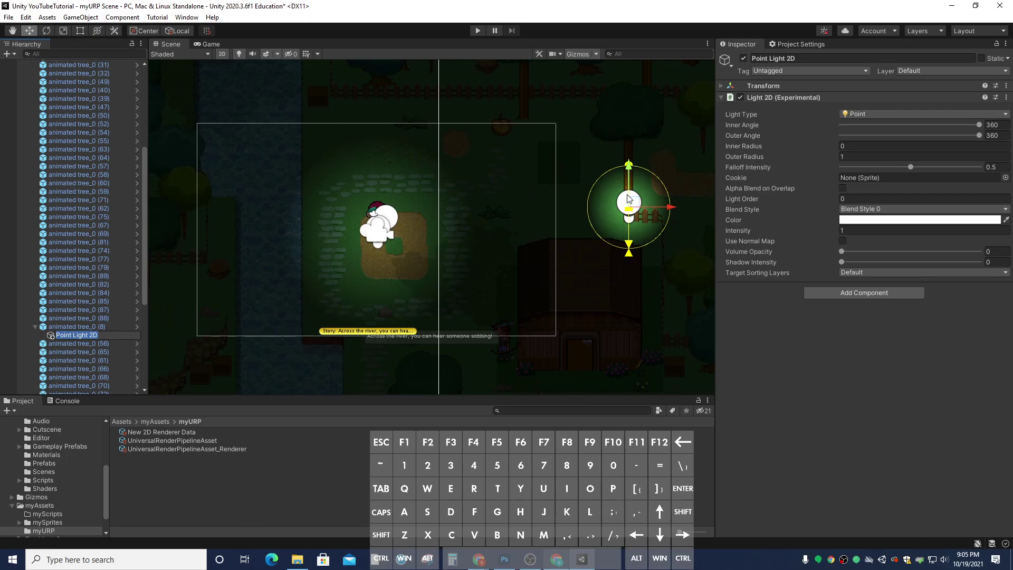
Move the point light up to the tree's crown and aim it downward with an inner angle of about 99 and an outer radius of about 1.65.
{"action": "left_click_drag", "start_coordinate": [636, 203], "coordinate": [638, 136]}
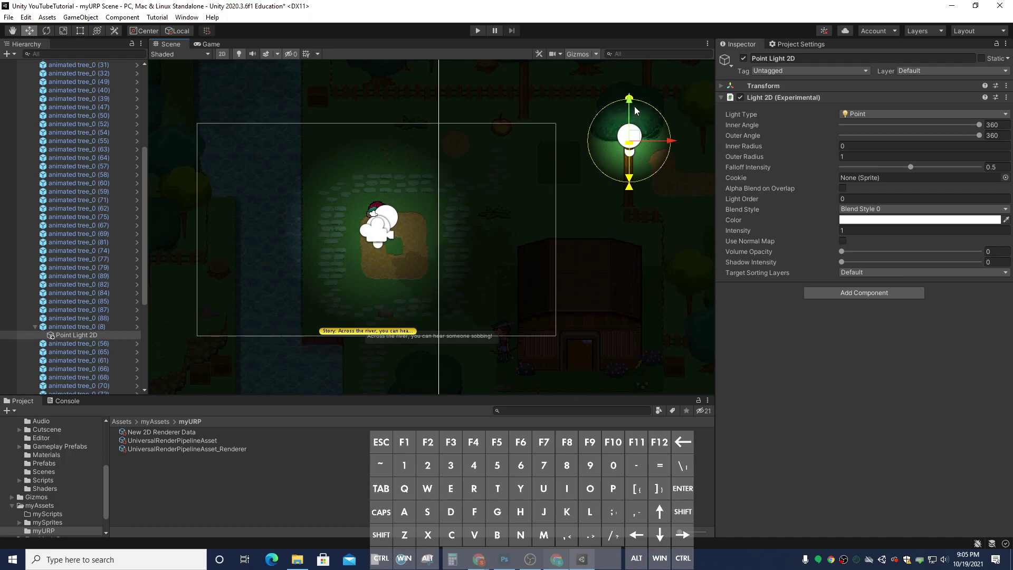
{"action": "mouse_move", "coordinate": [633, 100]}
{"action": "left_mouse_down"}
{"action": "mouse_move", "coordinate": [635, 125]}
{"action": "mouse_move", "coordinate": [631, 86]}
{"action": "left_mouse_up"}
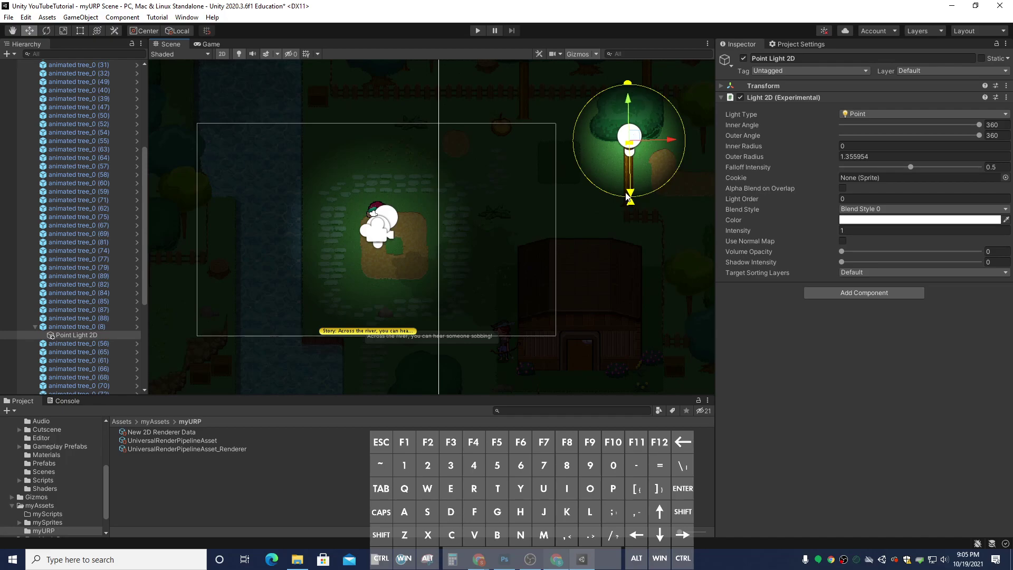
{"action": "left_click_drag", "start_coordinate": [635, 202], "coordinate": [677, 102]}
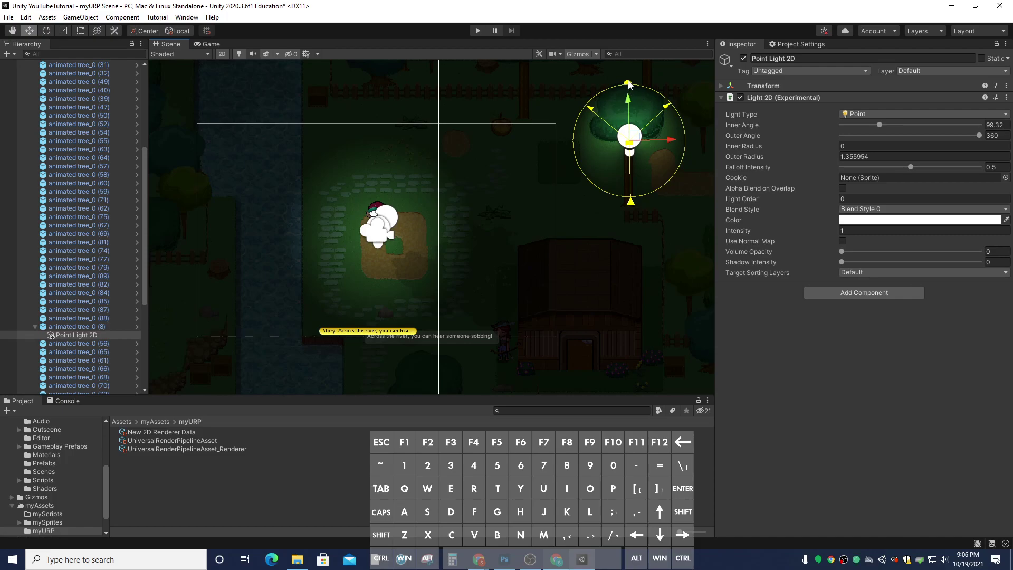
{"action": "left_click_drag", "start_coordinate": [627, 83], "coordinate": [631, 219]}
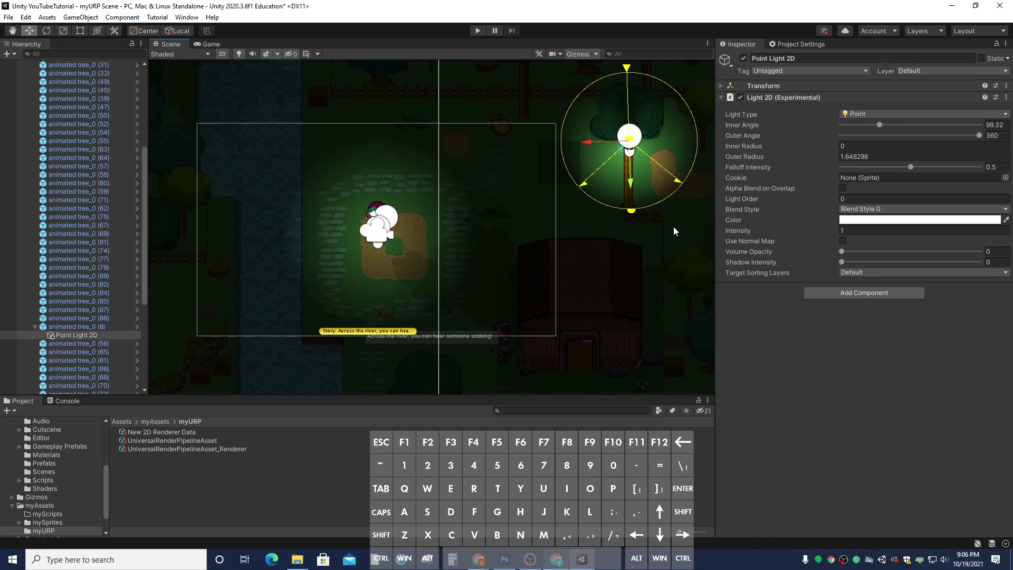
Set the tree light's intensity to 1.5, its outer radius to about 1.88 and its inner radius to 0.25.
{"action": "left_click_drag", "start_coordinate": [831, 229], "coordinate": [845, 234]}
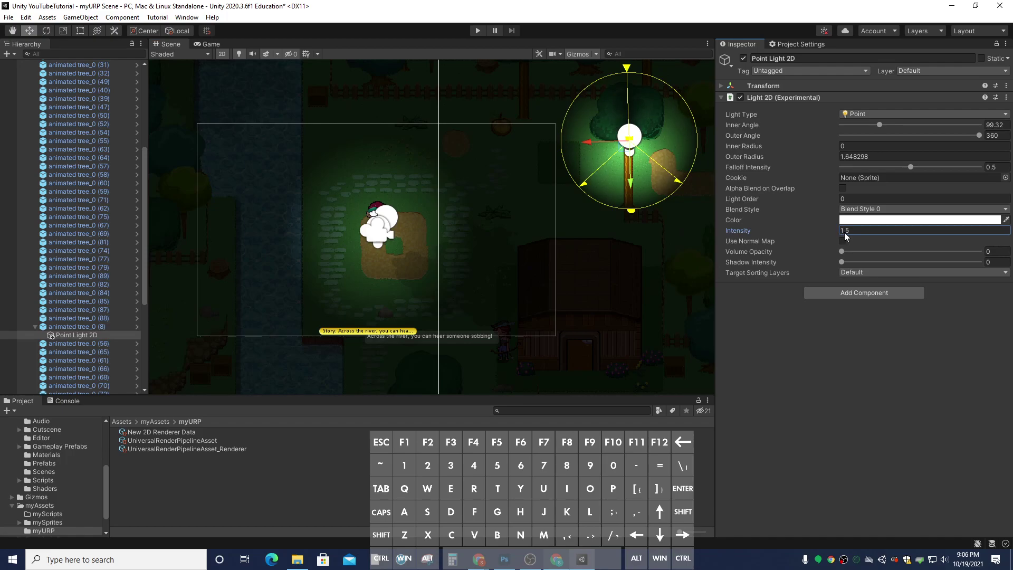
{"action": "mouse_move", "coordinate": [633, 216]}
{"action": "left_mouse_down"}
{"action": "mouse_move", "coordinate": [632, 249]}
{"action": "mouse_move", "coordinate": [629, 226]}
{"action": "left_mouse_up"}
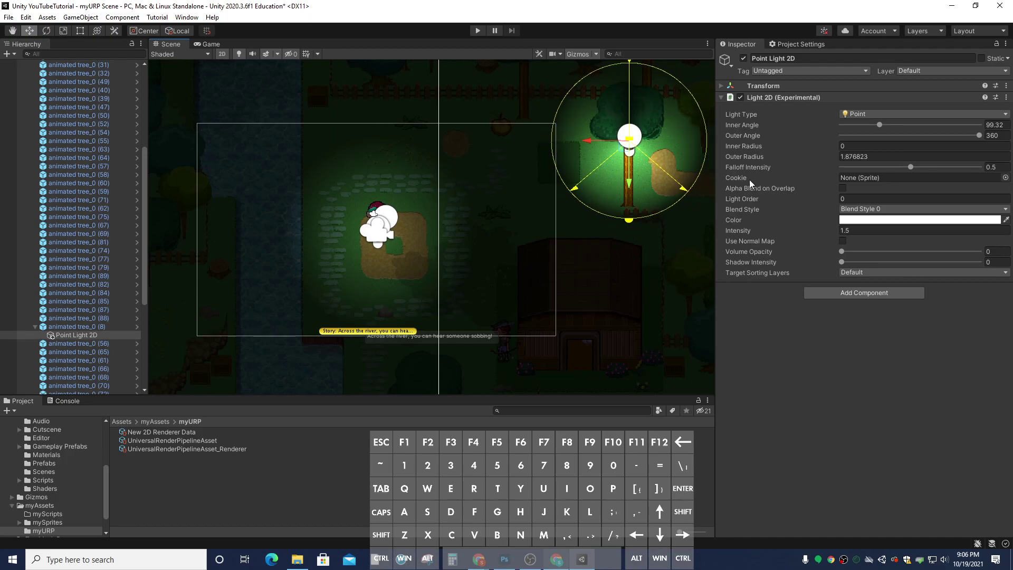
{"action": "left_click", "coordinate": [837, 146]}
{"action": "type", "text": "0.4"}
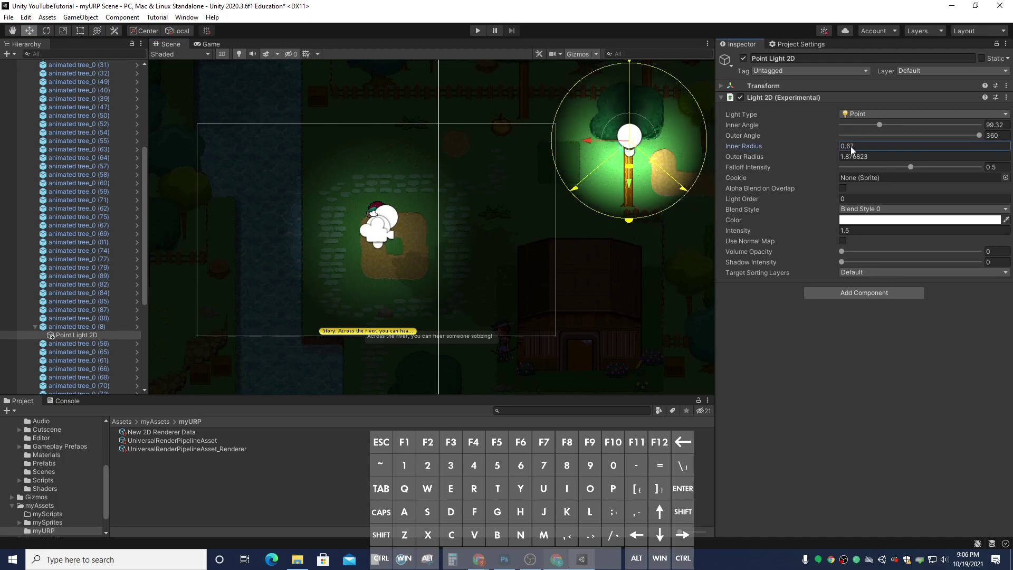
{"action": "key", "text": "BackSpace"}
{"action": "type", "text": "25"}
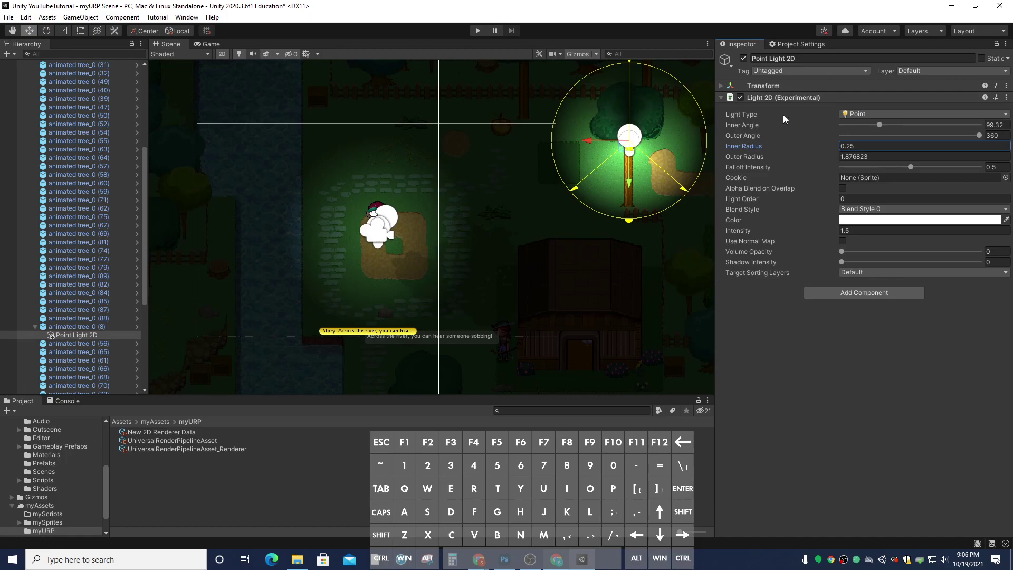
Try the Parametric, Freeform and Sprite light types on the tree light and return it to Point.
{"action": "left_click", "coordinate": [847, 114]}
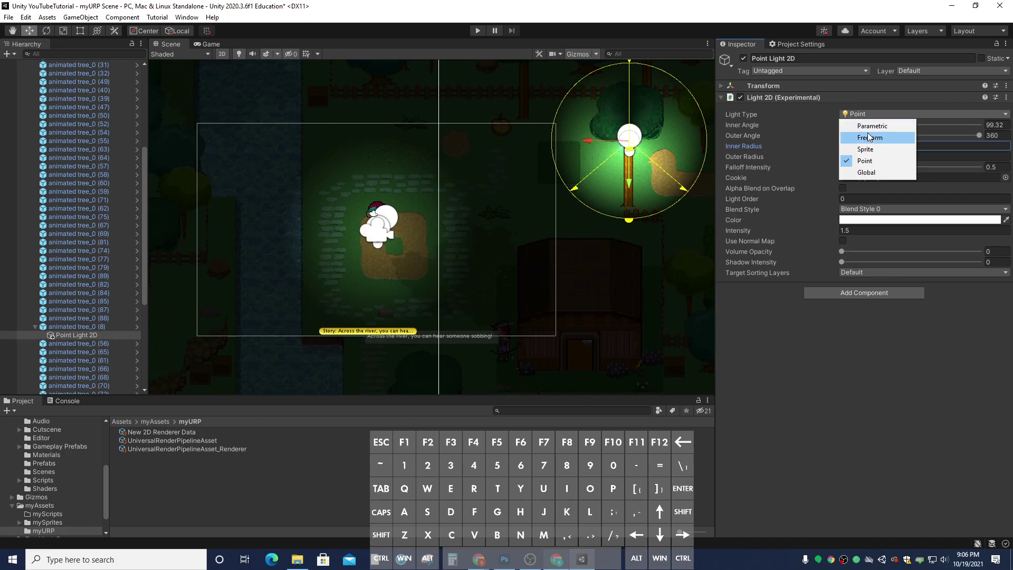
{"action": "left_click", "coordinate": [871, 126]}
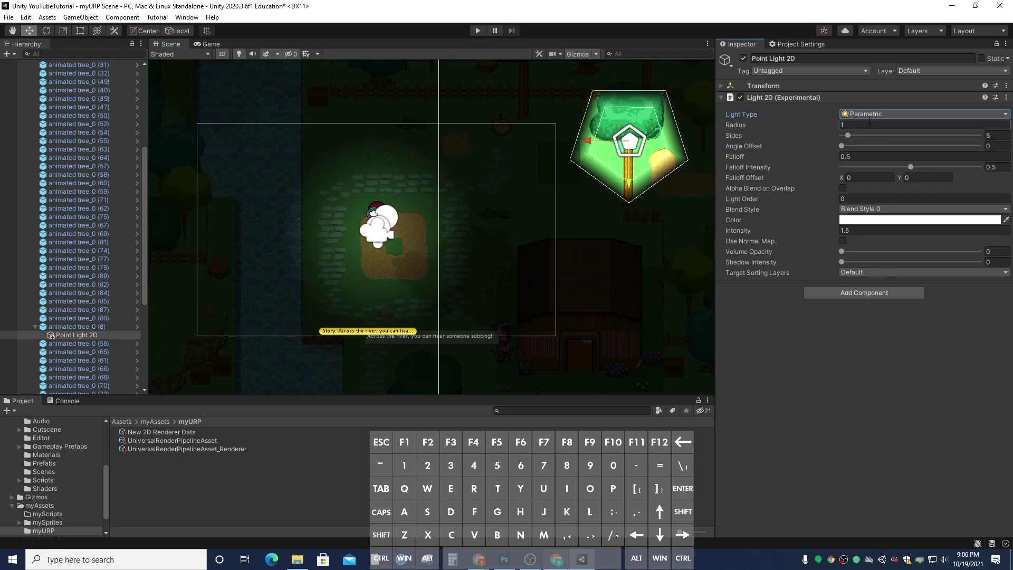
{"action": "left_click", "coordinate": [871, 115]}
{"action": "left_click", "coordinate": [870, 137]}
{"action": "left_click", "coordinate": [858, 116]}
{"action": "left_click", "coordinate": [850, 149]}
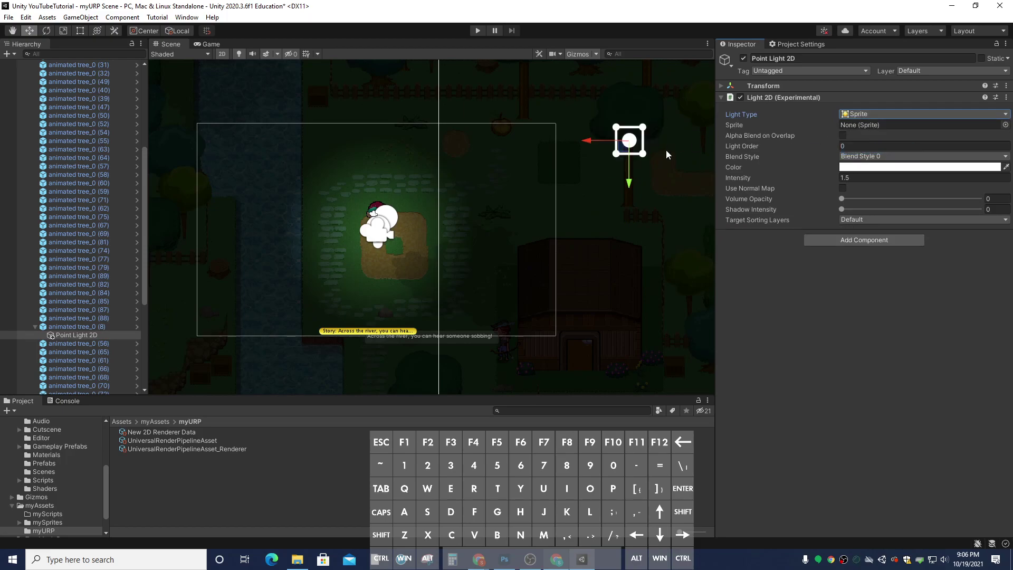
{"action": "left_click", "coordinate": [871, 114]}
{"action": "left_click", "coordinate": [866, 159]}
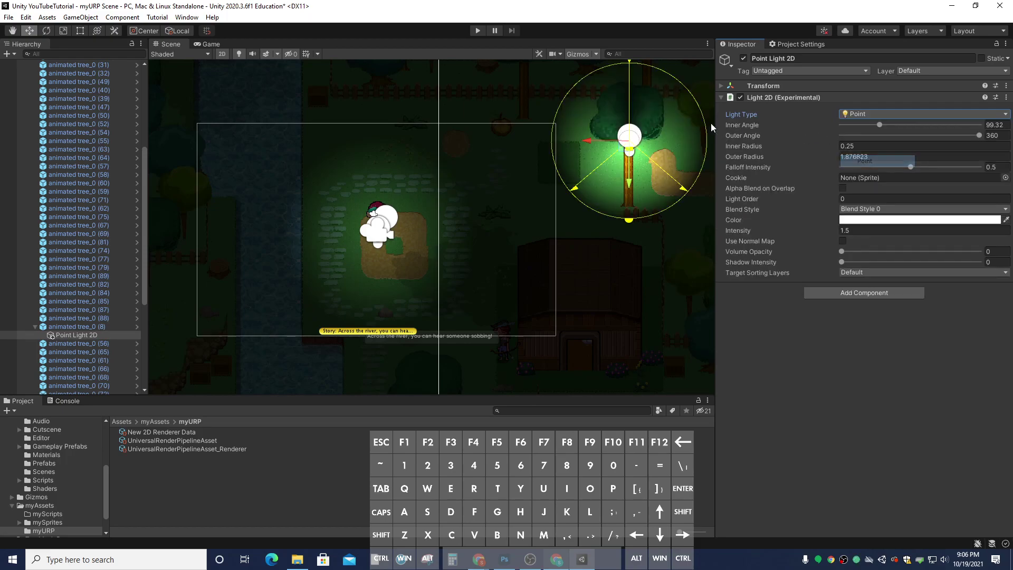
{"action": "left_click", "coordinate": [860, 115]}
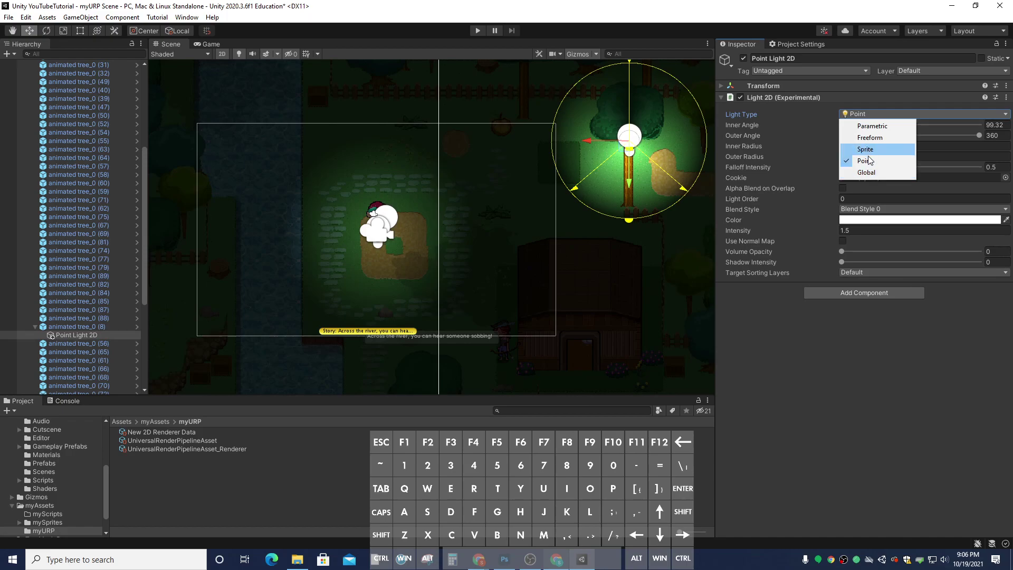
{"action": "left_click", "coordinate": [866, 160]}
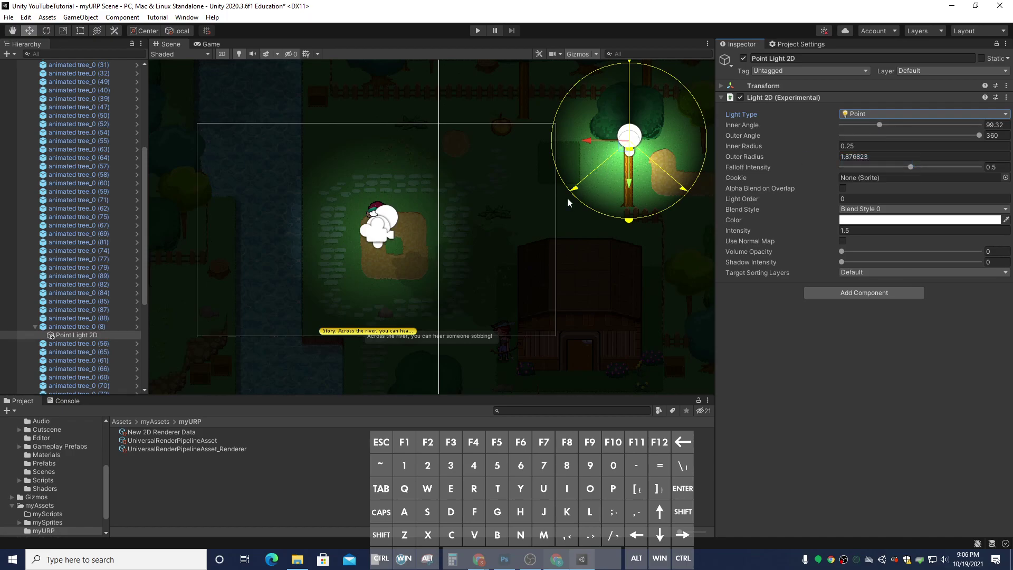
Narrow the tree light's cone to an inner angle of 52.29 and an outer angle of 80, with an outer radius of about 2.07.
{"action": "left_click_drag", "start_coordinate": [575, 188], "coordinate": [598, 206]}
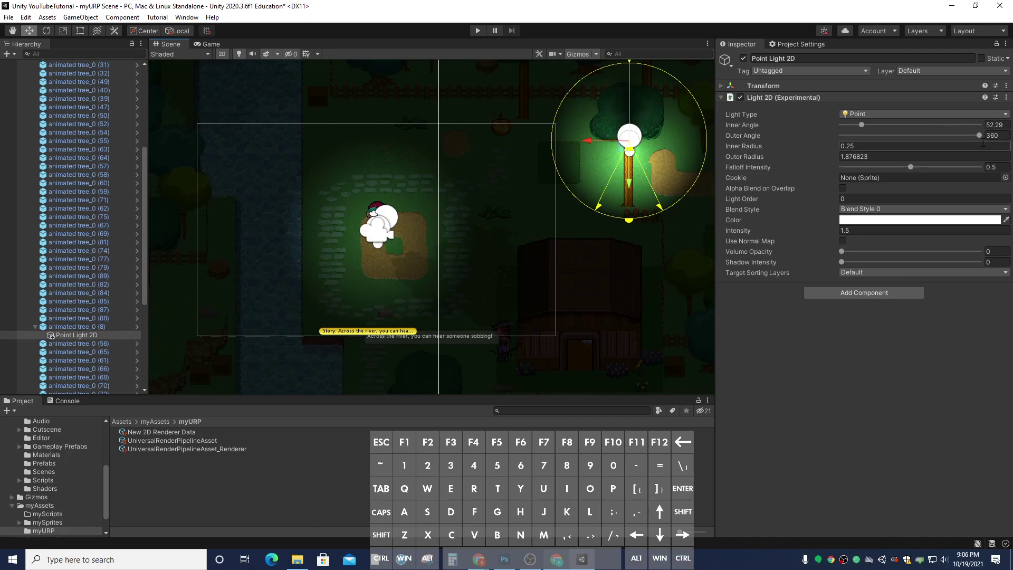
{"action": "left_click_drag", "start_coordinate": [979, 135], "coordinate": [873, 143]}
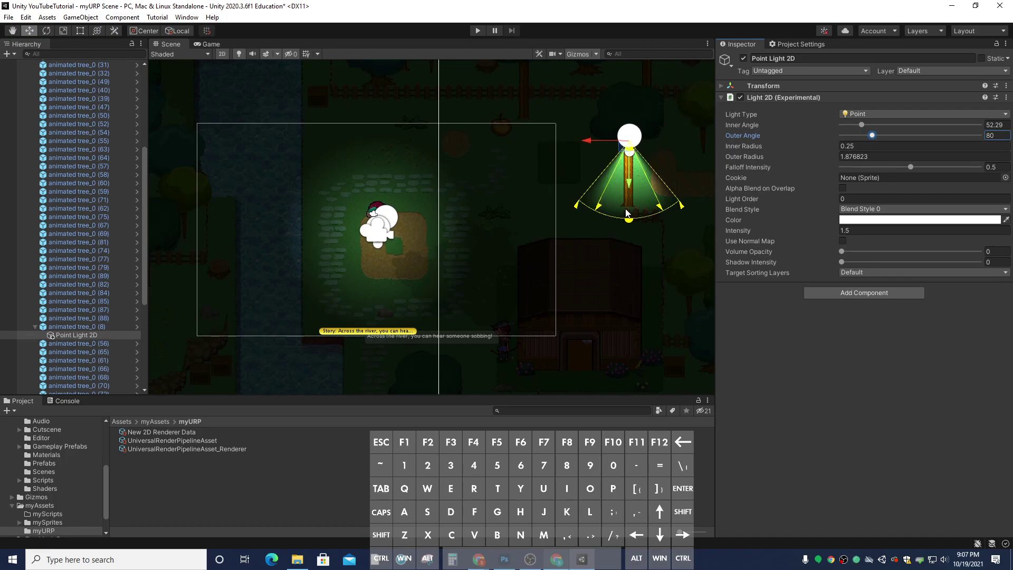
{"action": "left_click_drag", "start_coordinate": [628, 219], "coordinate": [628, 233]}
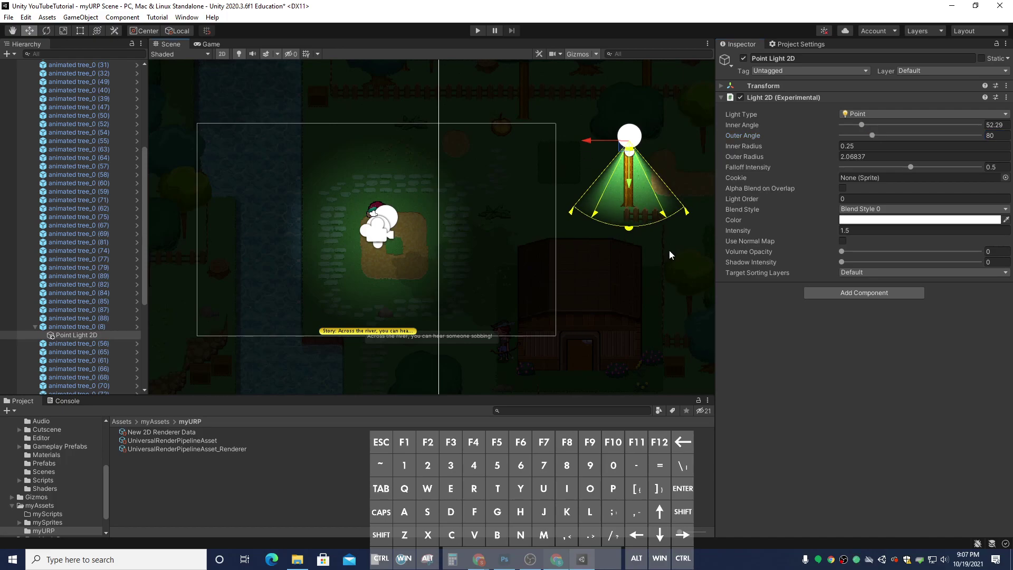
{"action": "left_click", "coordinate": [847, 221]}
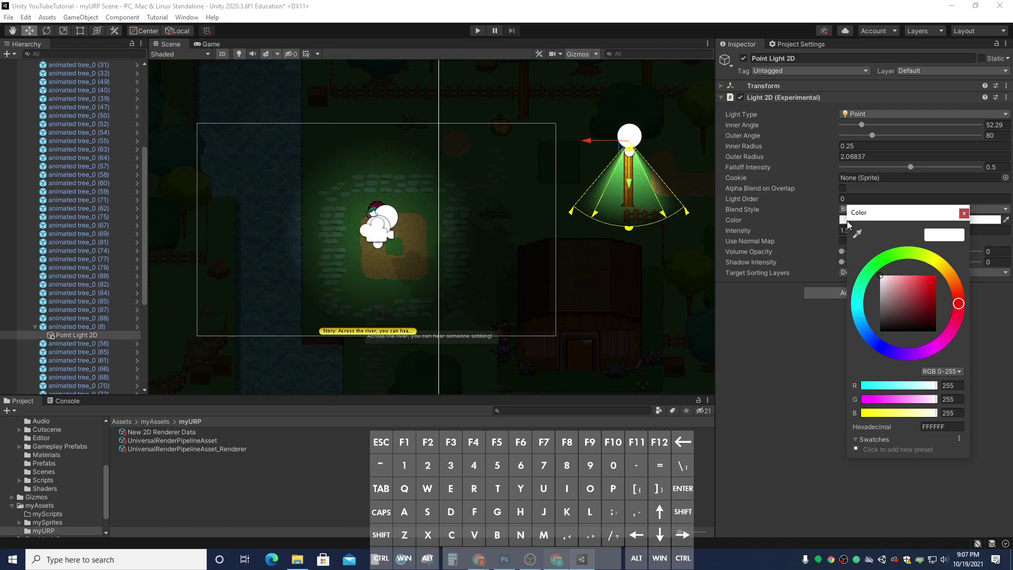
{"action": "mouse_move", "coordinate": [935, 264]}
{"action": "left_mouse_down"}
{"action": "mouse_move", "coordinate": [945, 263]}
{"action": "mouse_move", "coordinate": [936, 260]}
{"action": "left_mouse_up"}
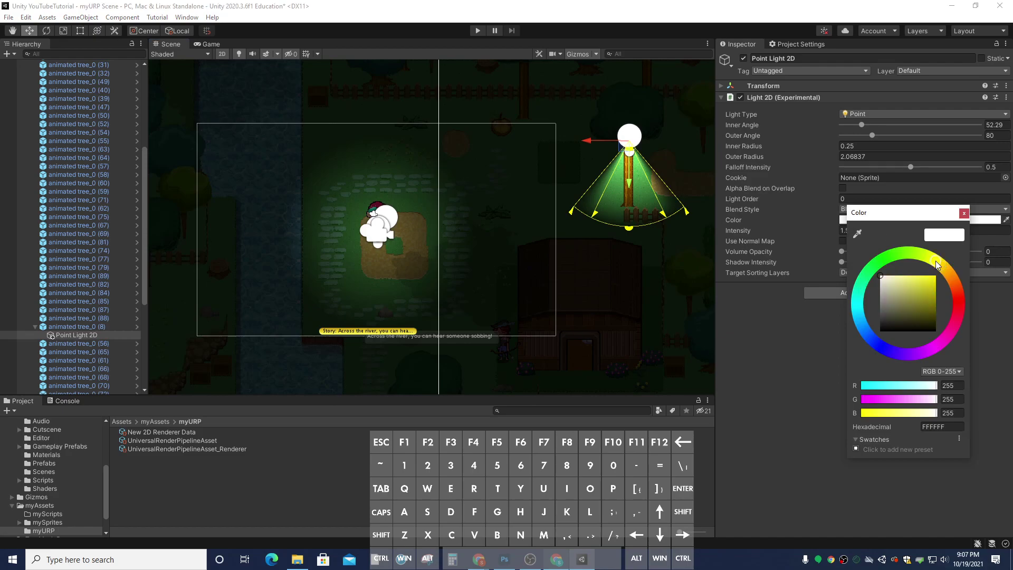
{"action": "left_click", "coordinate": [964, 213]}
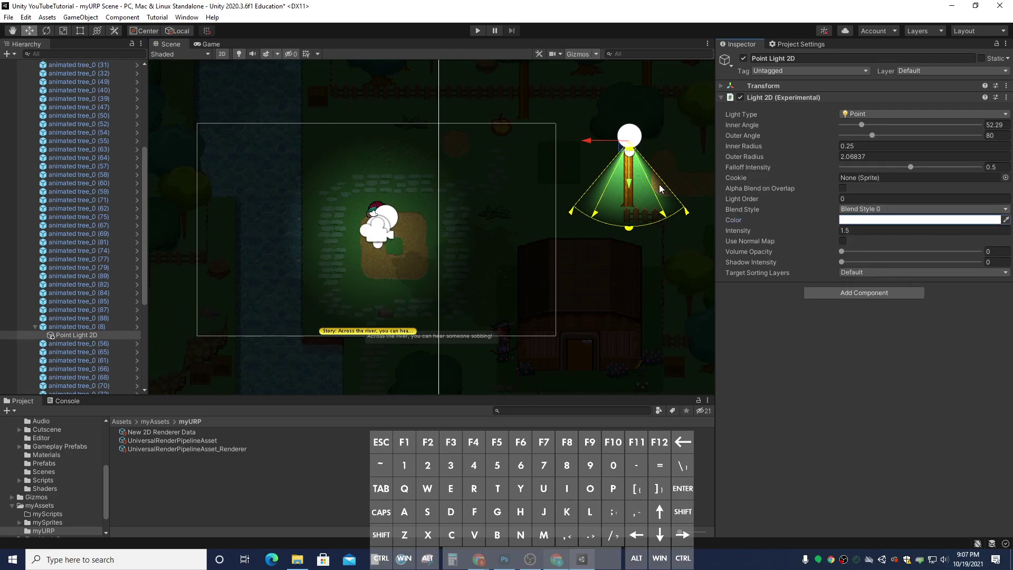
Change the tree light's color to pale yellow FFFFB1 and set its shadow intensity to 0.495.
{"action": "left_click", "coordinate": [880, 222]}
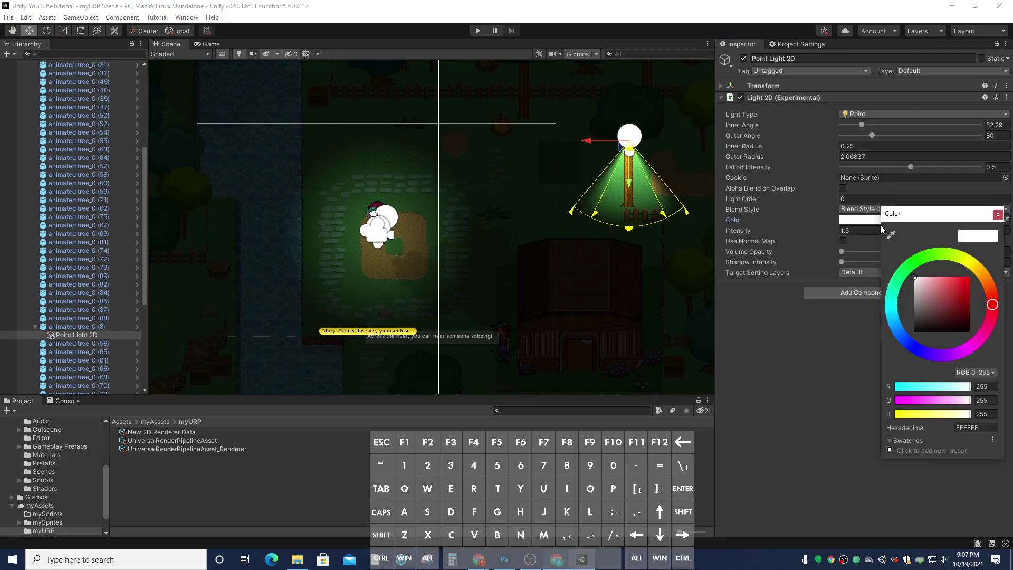
{"action": "mouse_move", "coordinate": [926, 286]}
{"action": "left_mouse_down"}
{"action": "mouse_move", "coordinate": [969, 258]}
{"action": "mouse_move", "coordinate": [932, 278]}
{"action": "left_mouse_up"}
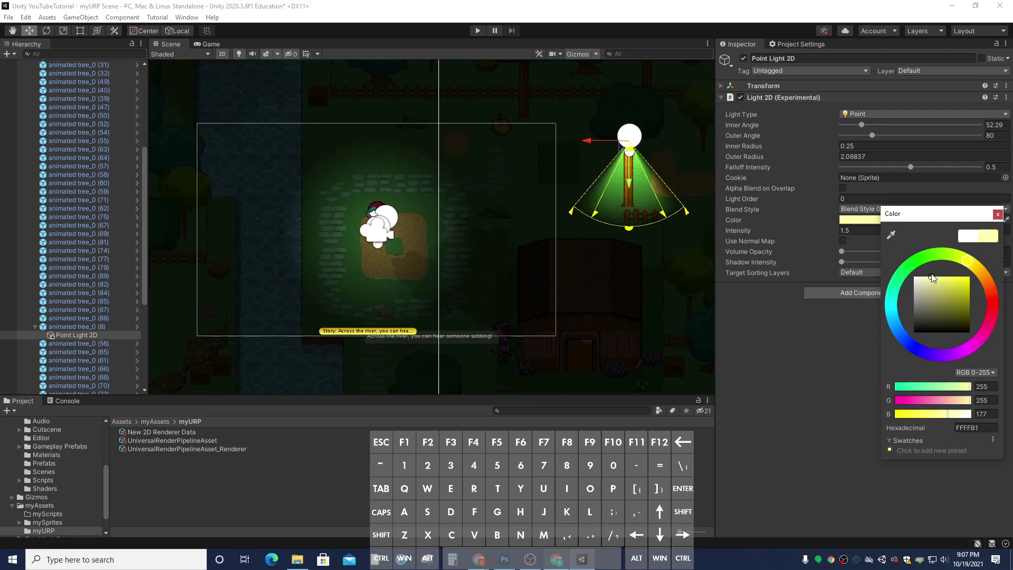
{"action": "left_click", "coordinate": [998, 214]}
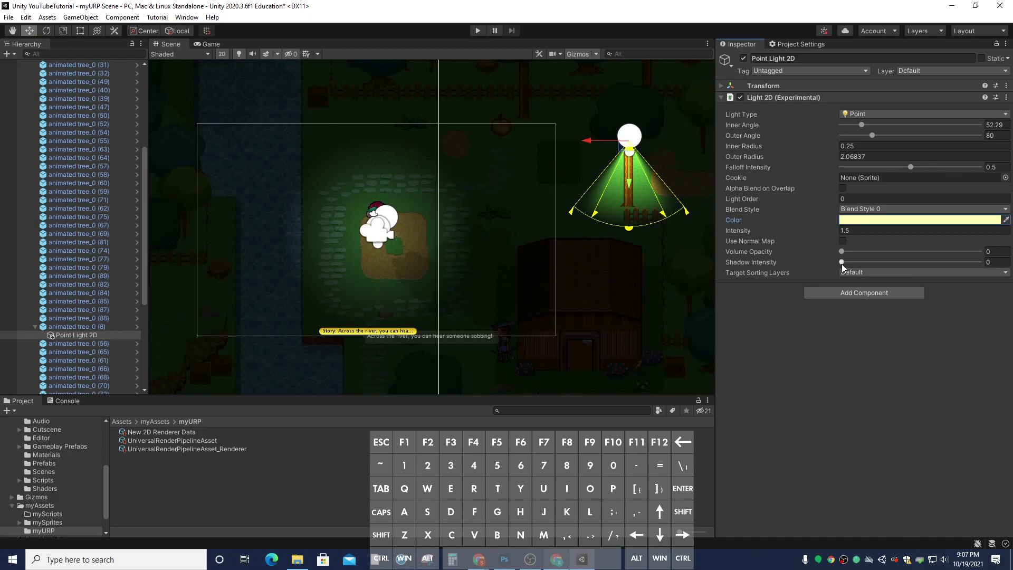
{"action": "left_click_drag", "start_coordinate": [842, 264], "coordinate": [910, 267]}
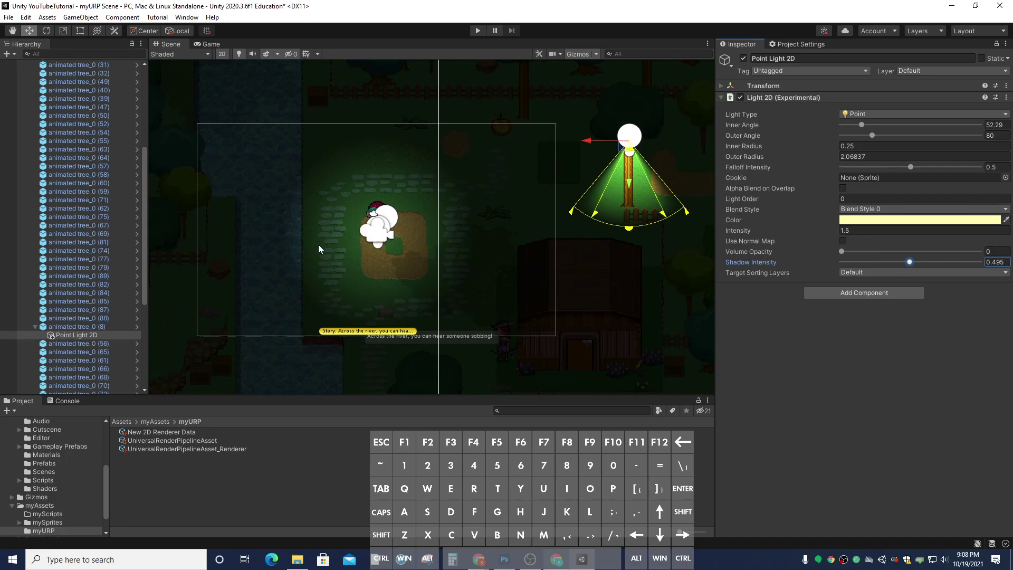
Add a Shadow Caster 2D (Experimental) component to animated tree_0 (8).
{"action": "left_click", "coordinate": [94, 326]}
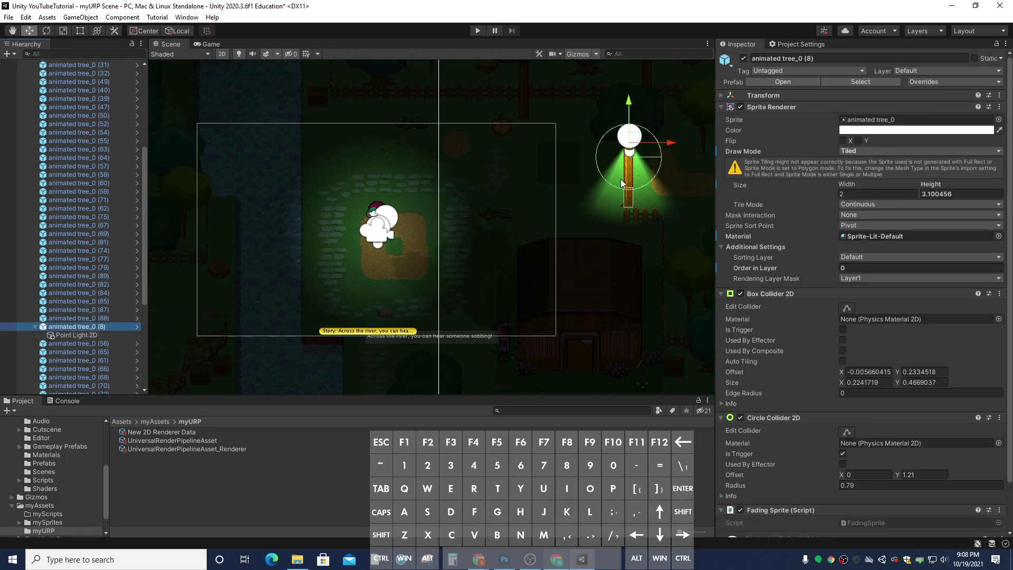
{"action": "left_click", "coordinate": [720, 106]}
{"action": "left_click", "coordinate": [721, 117]}
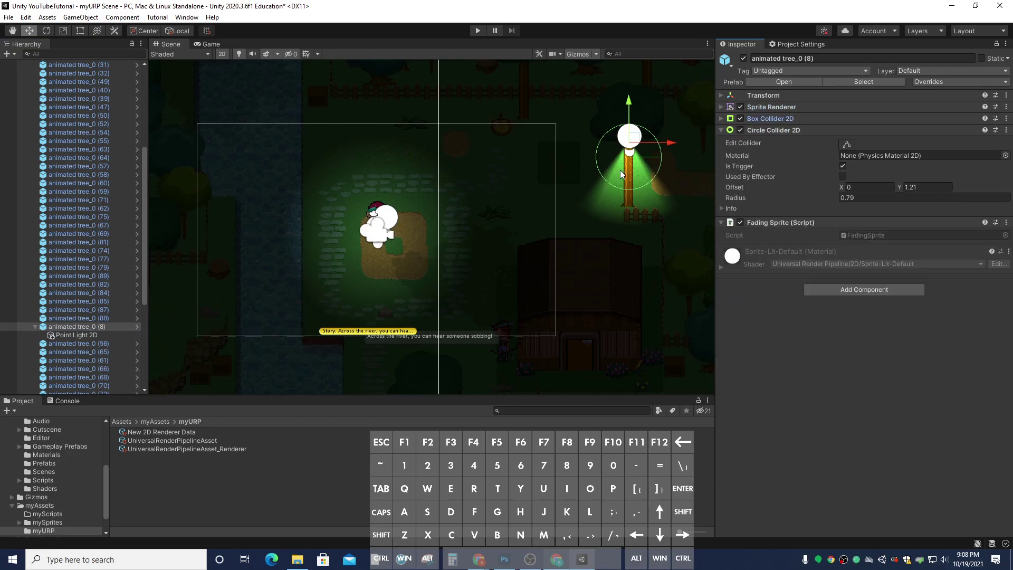
{"action": "left_click", "coordinate": [866, 290]}
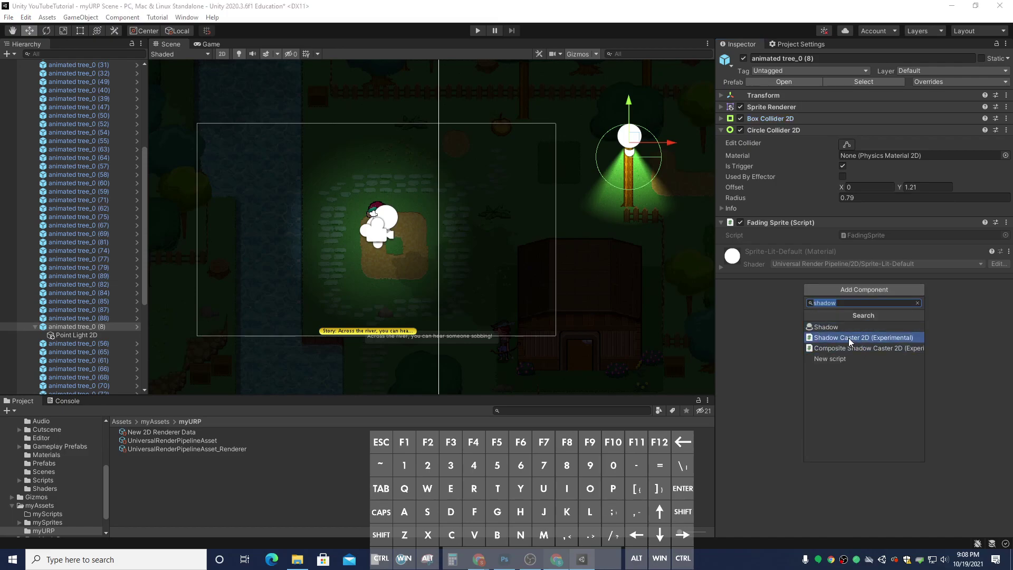
{"action": "left_click", "coordinate": [855, 302]}
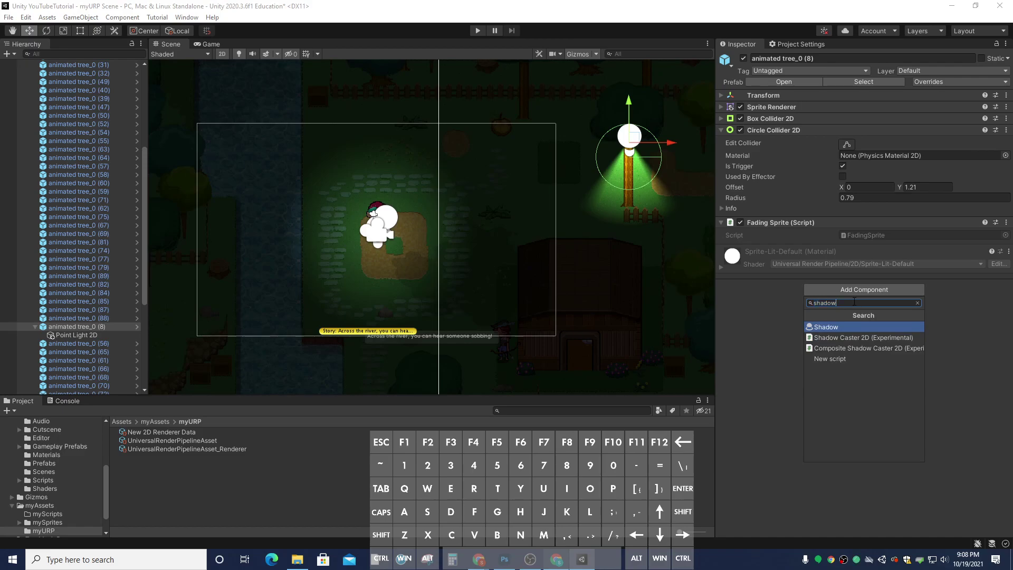
{"action": "left_click", "coordinate": [839, 338]}
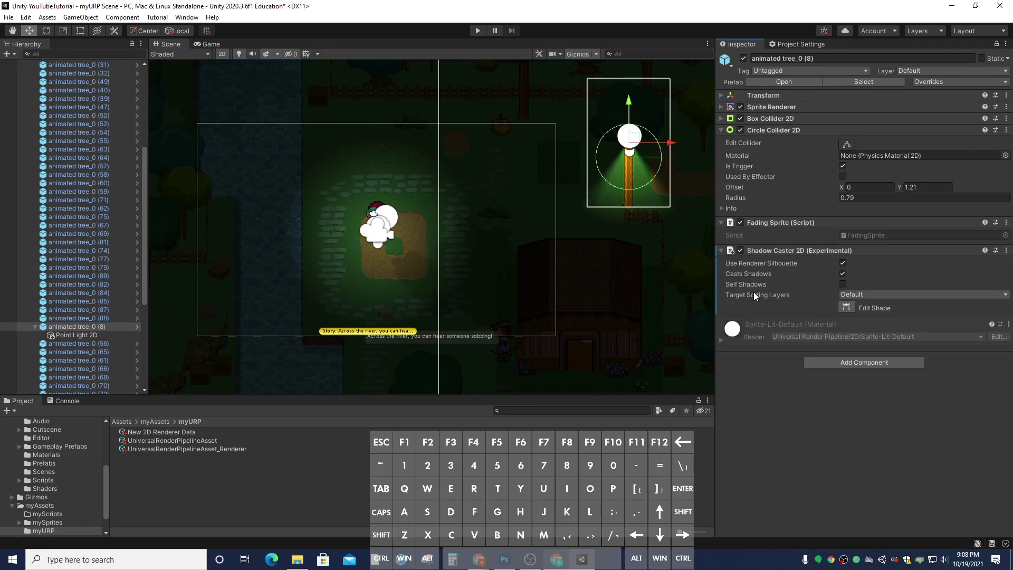
Edit the Shadow Caster 2D's shape to fit narrowly around the tree trunk, and reselect the tree's Point Light 2D.
{"action": "left_click", "coordinate": [847, 308]}
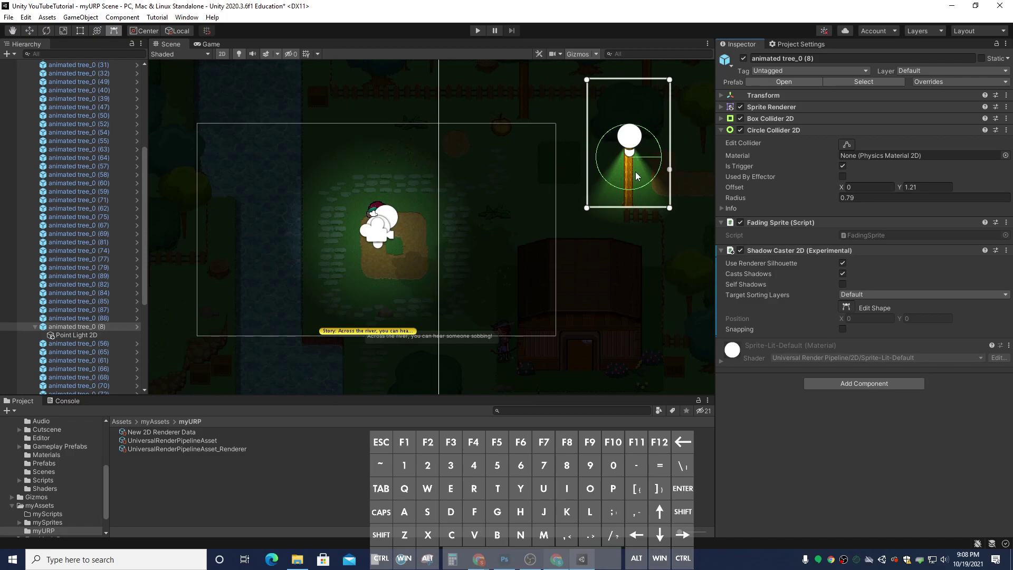
{"action": "left_click_drag", "start_coordinate": [587, 208], "coordinate": [635, 208]}
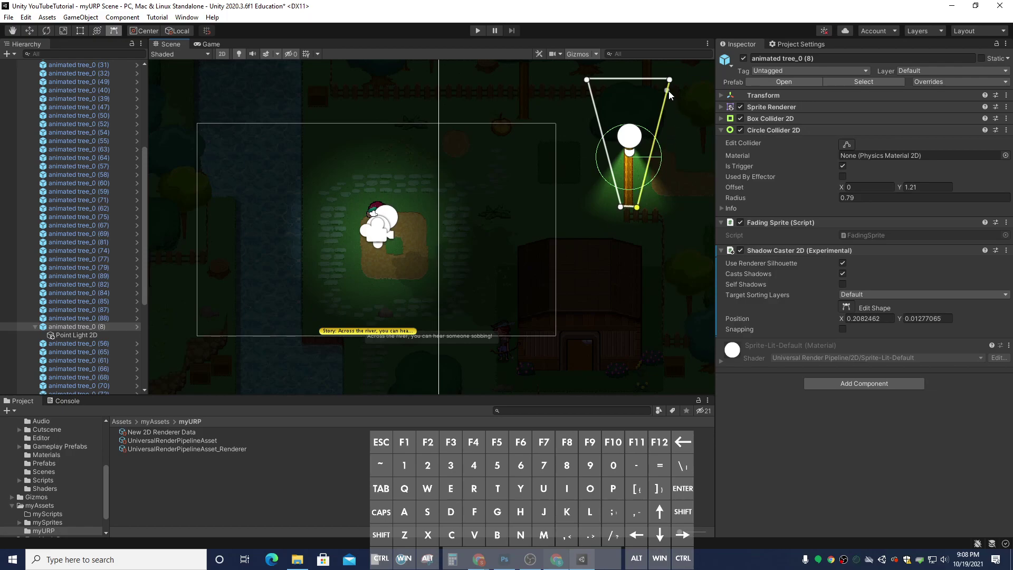
{"action": "left_click_drag", "start_coordinate": [669, 80], "coordinate": [631, 155]}
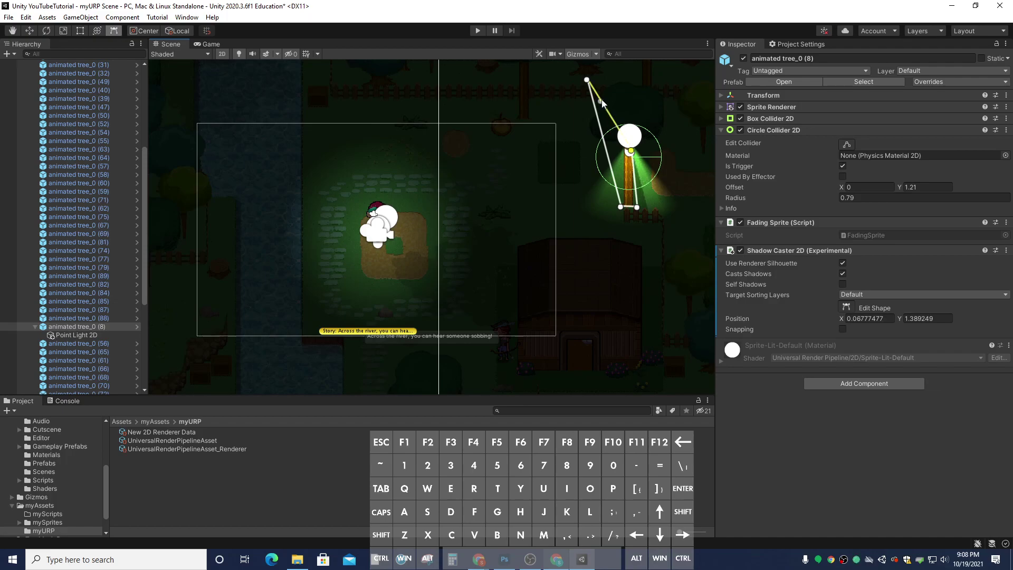
{"action": "left_click_drag", "start_coordinate": [587, 81], "coordinate": [626, 152]}
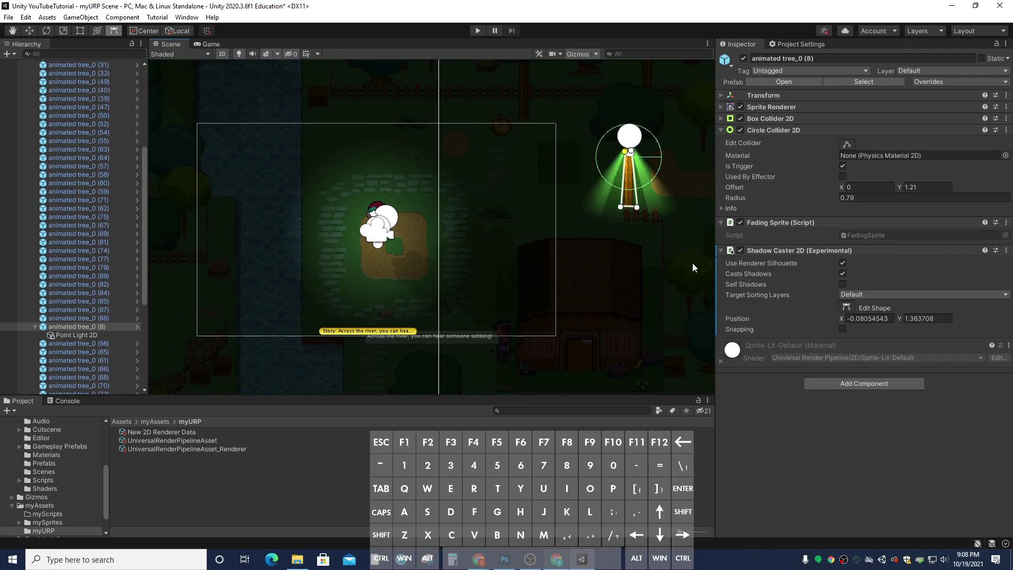
{"action": "left_click_drag", "start_coordinate": [621, 207], "coordinate": [635, 207]}
{"action": "left_click", "coordinate": [637, 208]}
{"action": "left_click", "coordinate": [625, 207]}
{"action": "left_click_drag", "start_coordinate": [632, 153], "coordinate": [631, 153]}
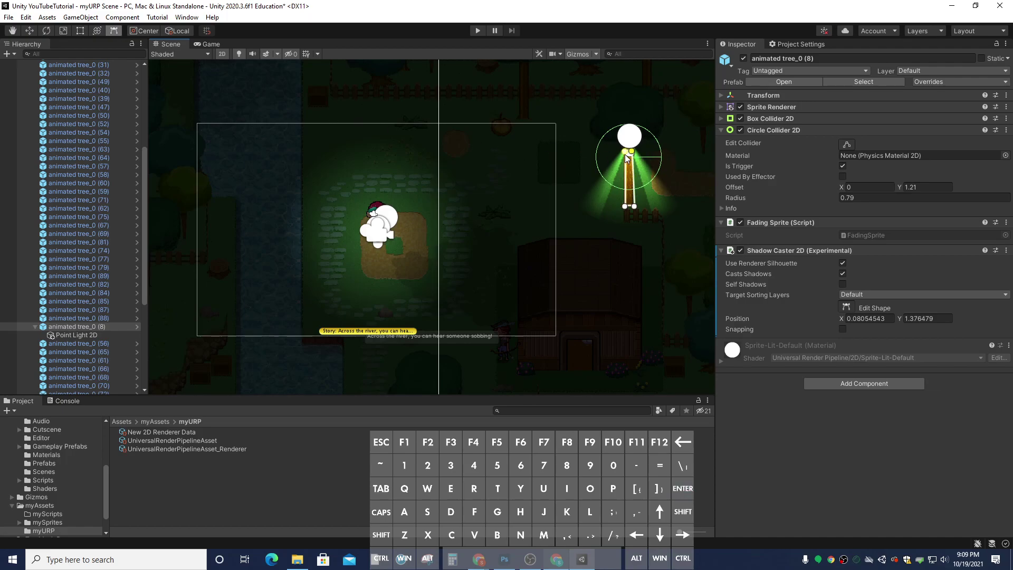
{"action": "left_click", "coordinate": [78, 336]}
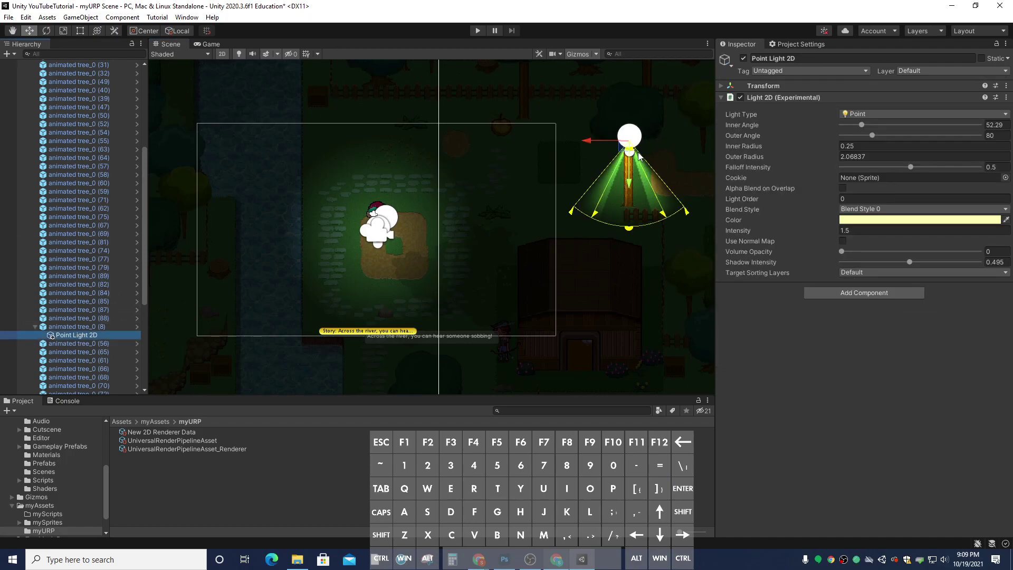
Move the tree's Point Light 2D slightly higher into the tree's crown and run the scene.
{"action": "mouse_move", "coordinate": [626, 151]}
{"action": "left_mouse_down"}
{"action": "mouse_move", "coordinate": [626, 163]}
{"action": "mouse_move", "coordinate": [627, 139]}
{"action": "left_mouse_up"}
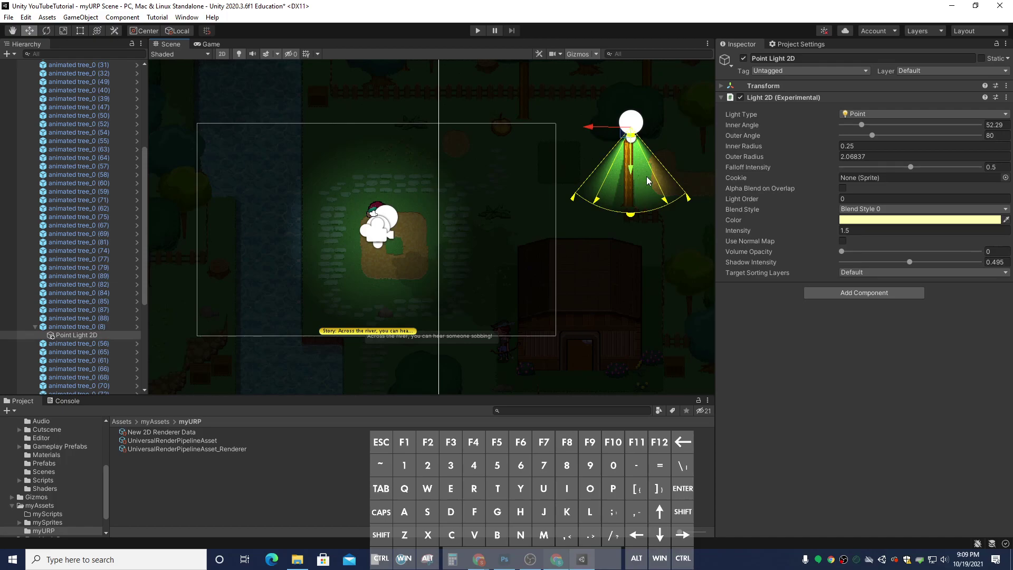
{"action": "left_click", "coordinate": [478, 31]}
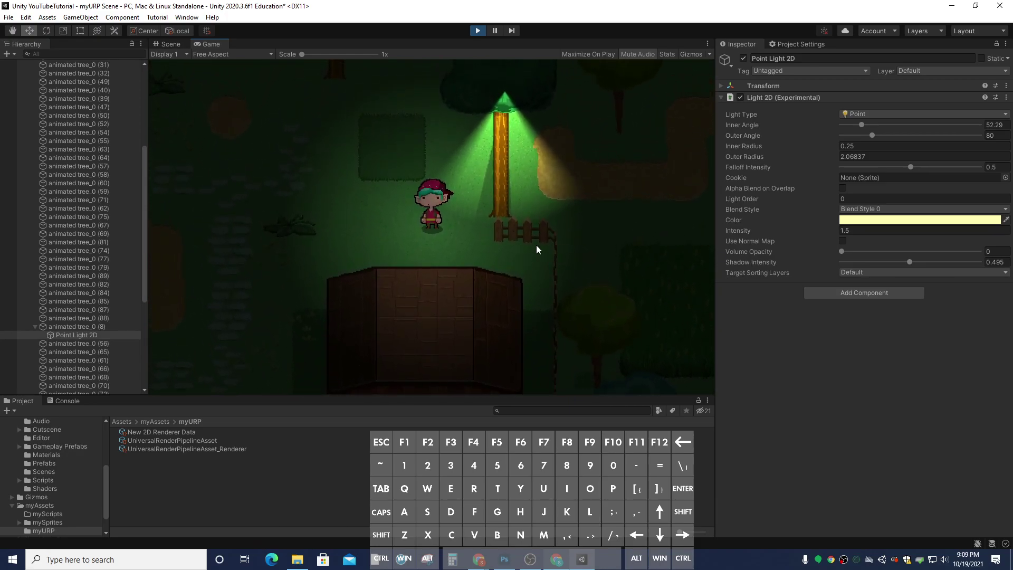
While the scene is running, set the intensity of the Character's Point Light 2D to 1.66.
{"action": "scroll", "coordinate": [52, 139], "scroll_direction": "up", "scroll_amount": 7}
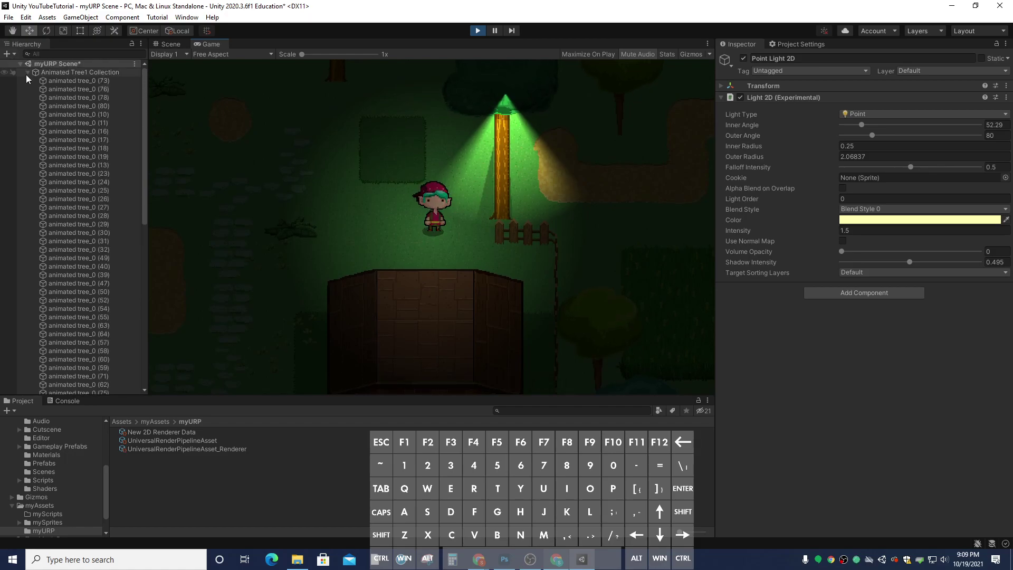
{"action": "left_click", "coordinate": [26, 72]}
{"action": "left_click", "coordinate": [57, 148]}
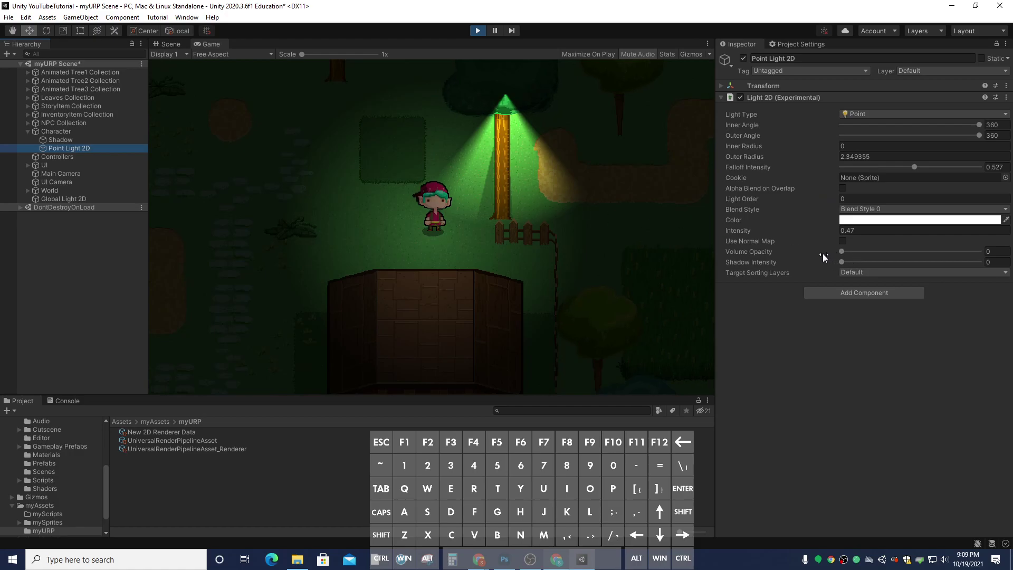
{"action": "left_click", "coordinate": [81, 148]}
{"action": "left_click_drag", "start_coordinate": [827, 233], "coordinate": [850, 229]}
Walk the character around near the lit tree, and set its Point Light 2D's shadow intensity to 0.479.
{"action": "left_click", "coordinate": [443, 223]}
{"action": "key", "text": "s"}
{"action": "key", "text": "d"}
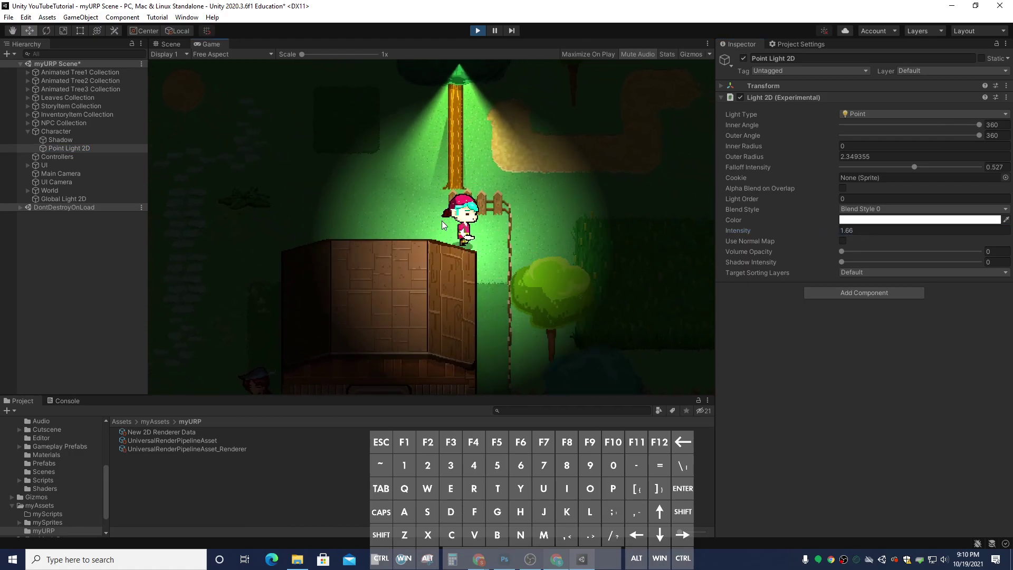
{"action": "key", "text": "a"}
{"action": "key", "text": "w"}
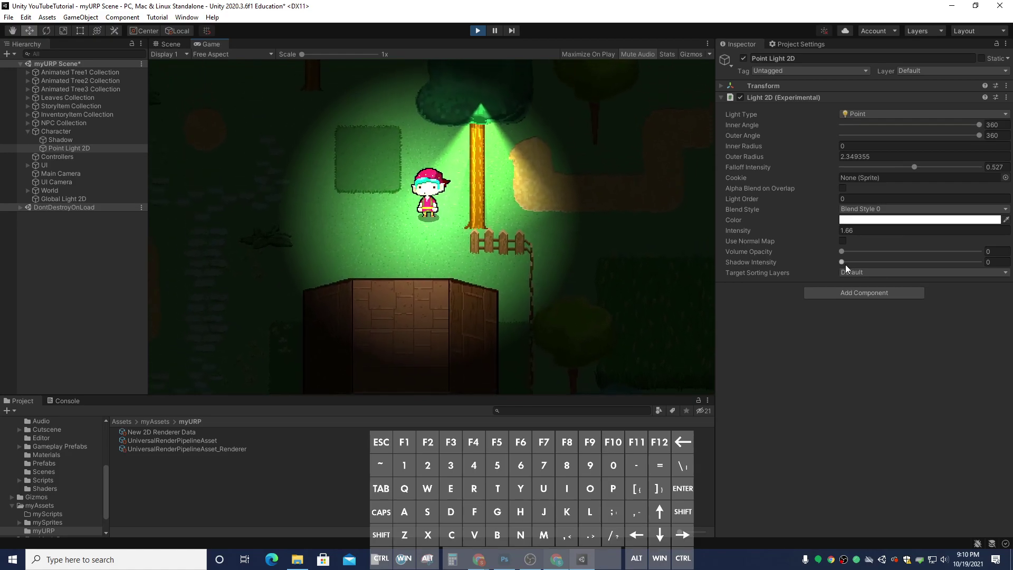
{"action": "left_click_drag", "start_coordinate": [844, 263], "coordinate": [909, 265]}
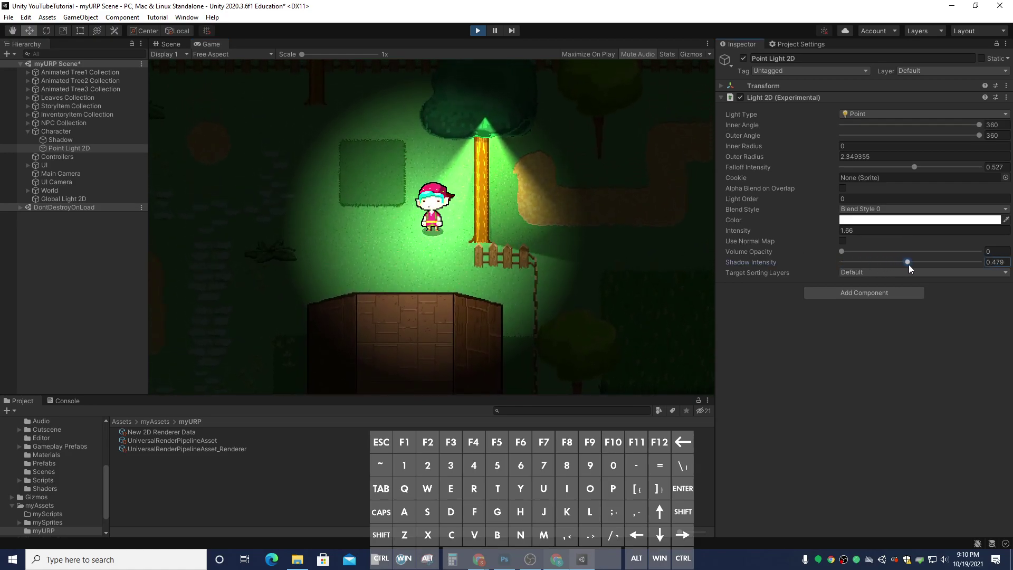
Walk the character around the tree and house to examine how the trunk's shadow responds to its light, and stop the running scene.
{"action": "left_click", "coordinate": [442, 230]}
{"action": "key", "text": "s"}
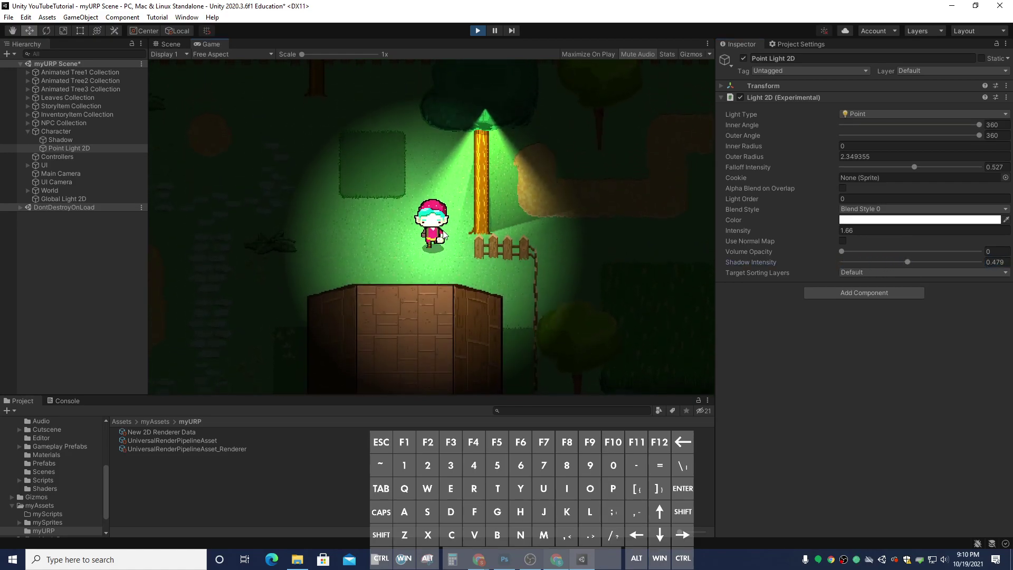
{"action": "key", "text": "w"}
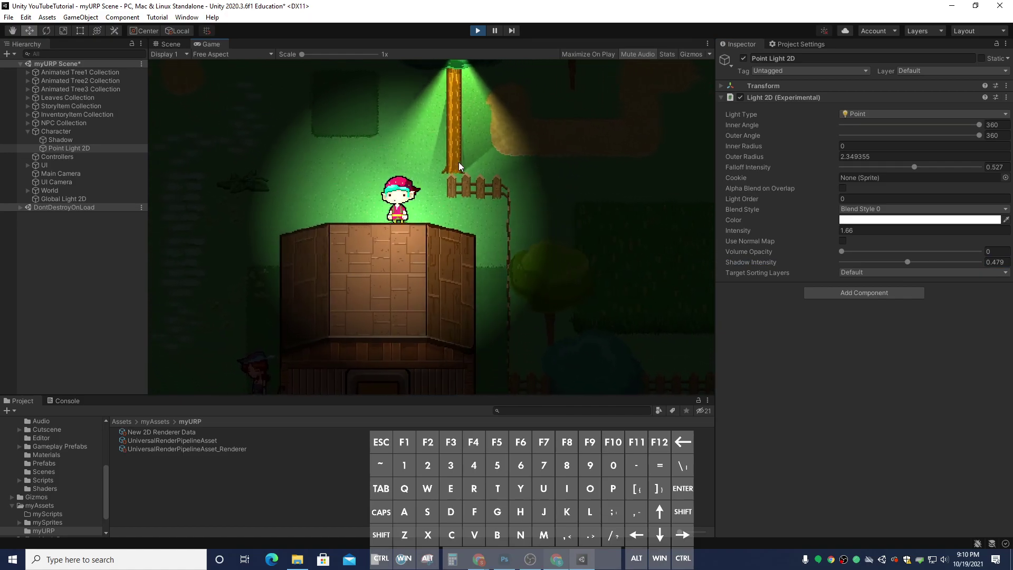
{"action": "key", "text": "d"}
{"action": "key", "text": "a"}
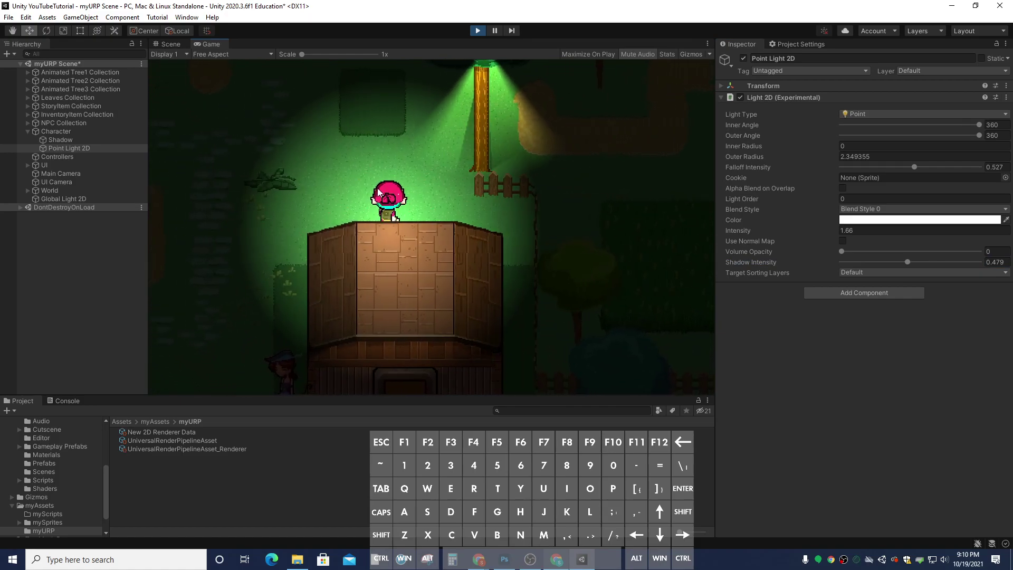
{"action": "key", "text": "d"}
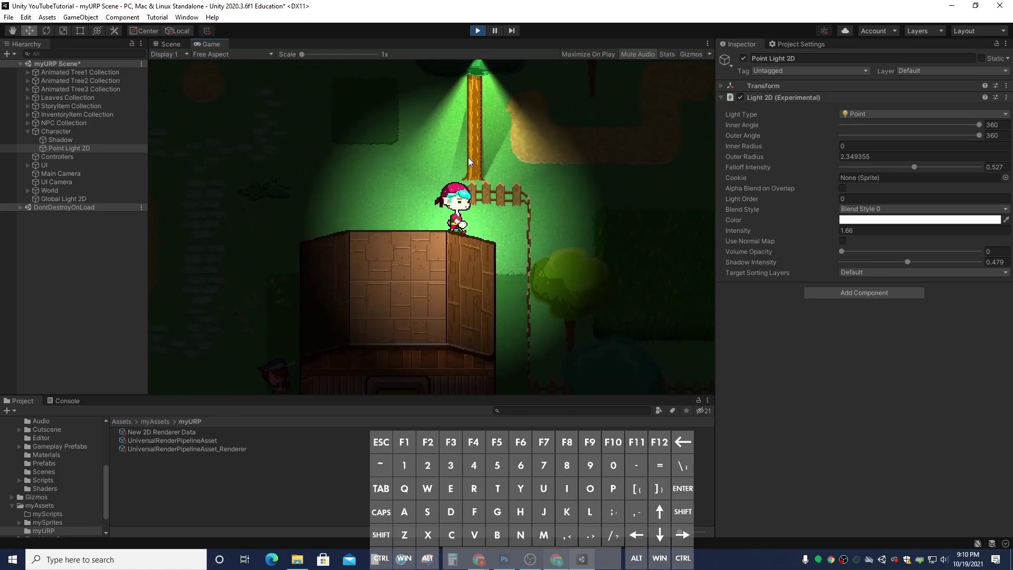
{"action": "key", "text": "a"}
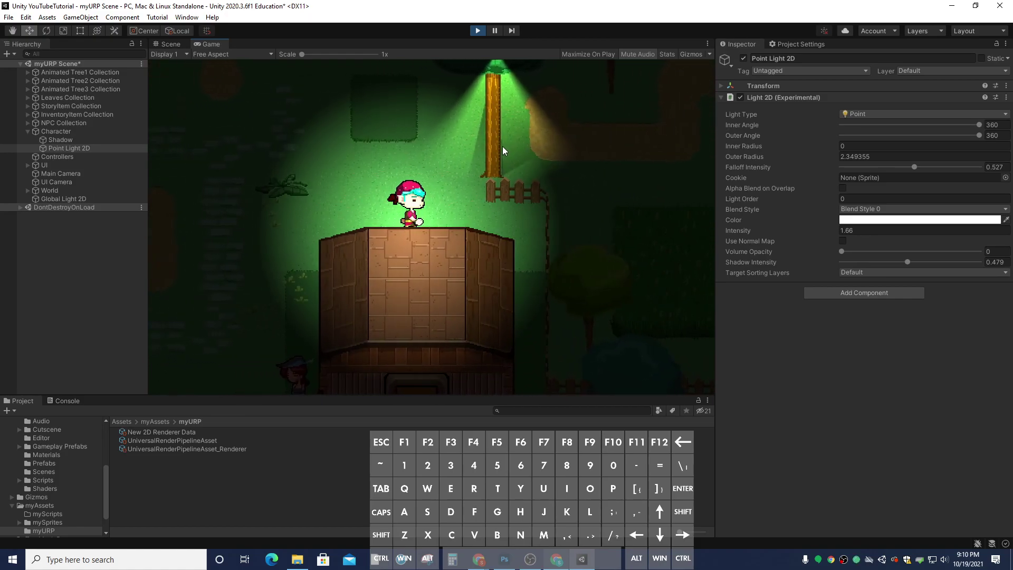
{"action": "key", "text": "d"}
{"action": "key", "text": "a"}
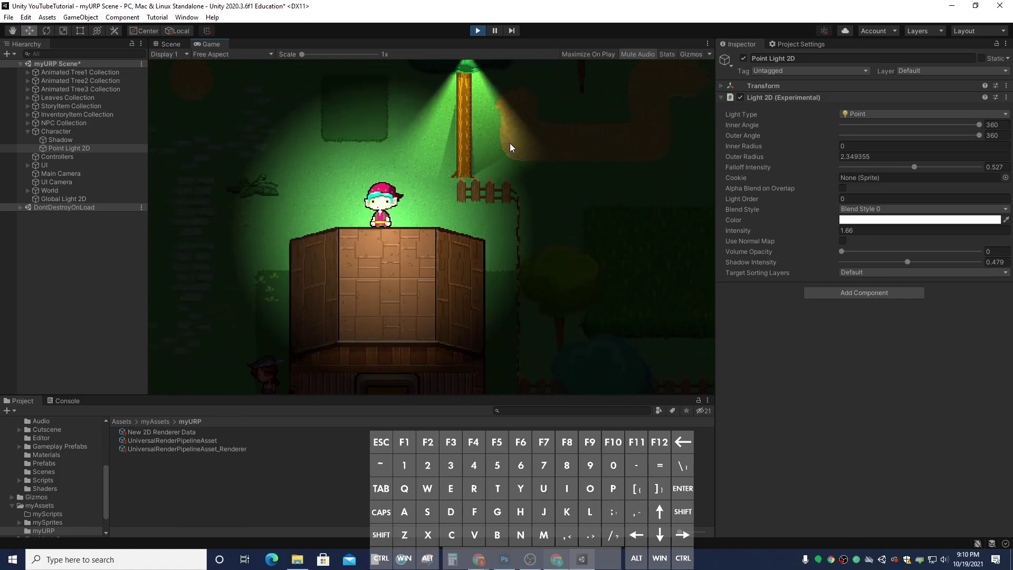
{"action": "key", "text": "d"}
{"action": "key", "text": "w"}
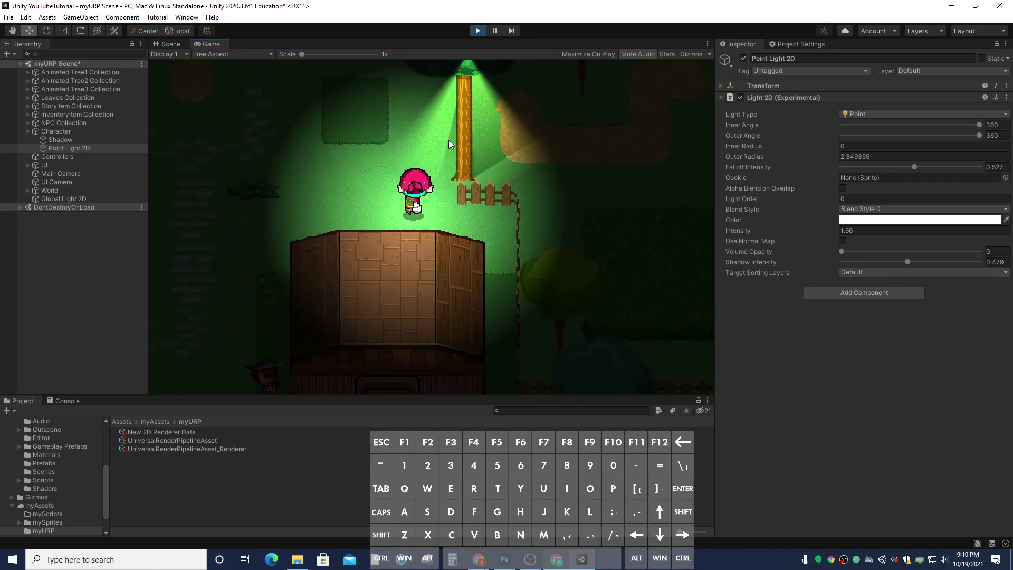
{"action": "key", "text": "d"}
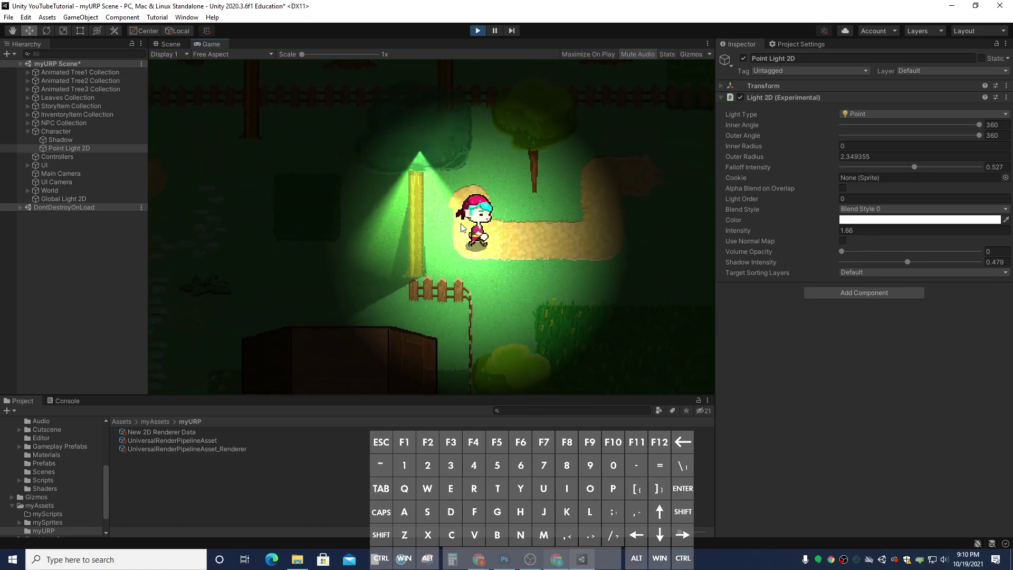
{"action": "key", "text": "s"}
{"action": "key", "text": "a"}
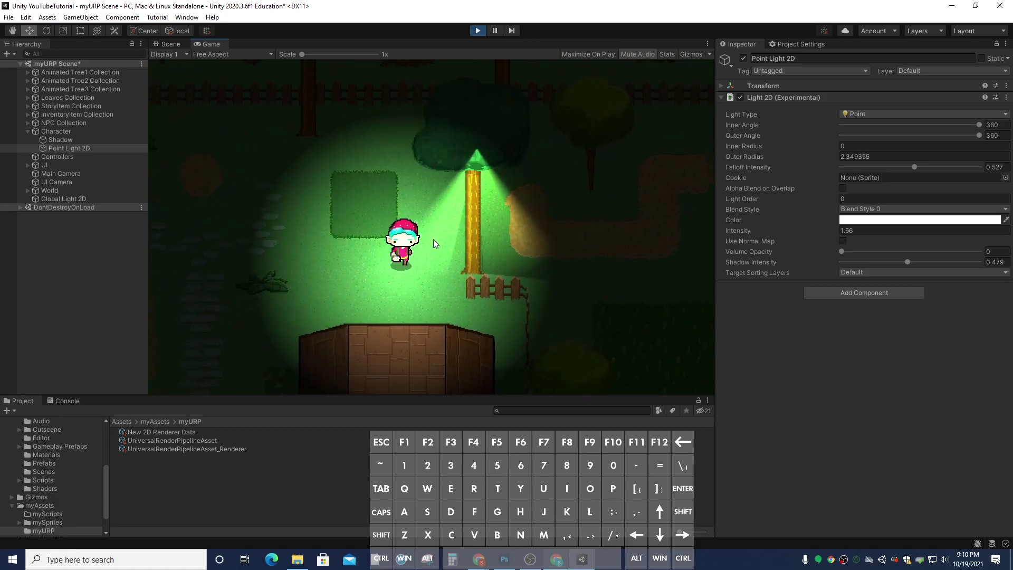
{"action": "key", "text": "s"}
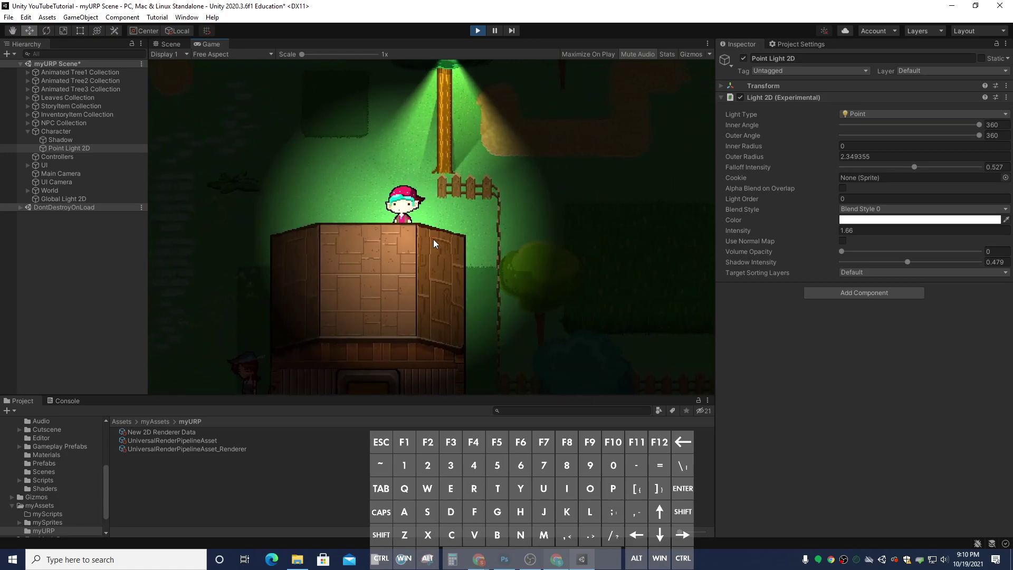
{"action": "key", "text": "w"}
{"action": "left_click", "coordinate": [477, 31]}
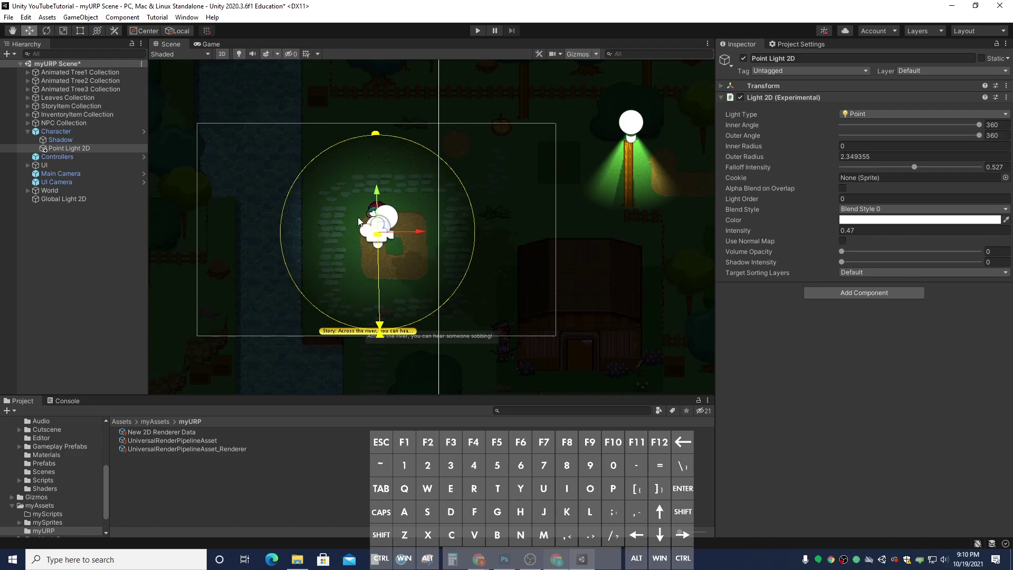
Create a Freeform Light 2D (Experimental) at the root of myURP Scene and move it over the house.
{"action": "left_click", "coordinate": [80, 232]}
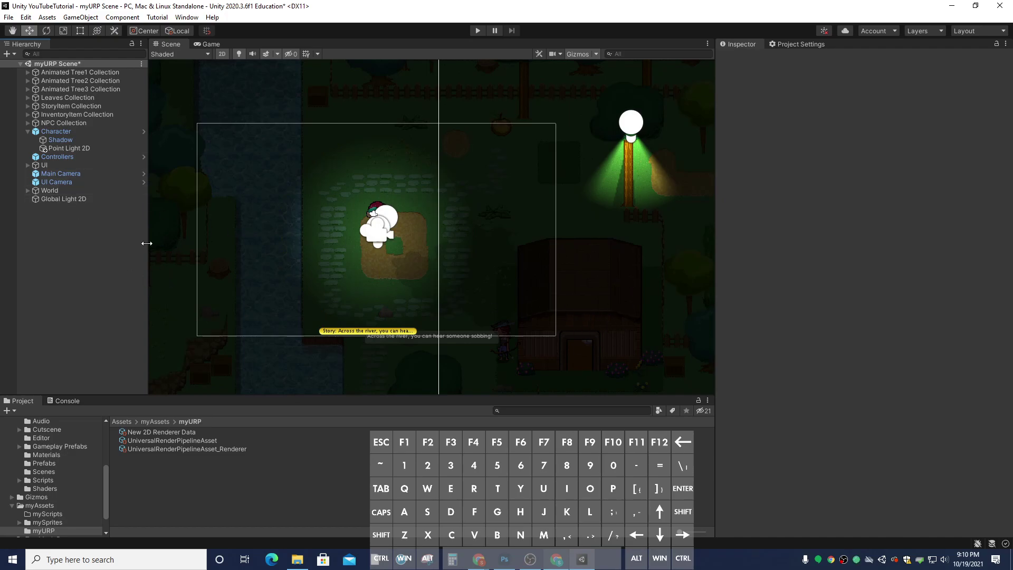
{"action": "right_click", "coordinate": [95, 242]}
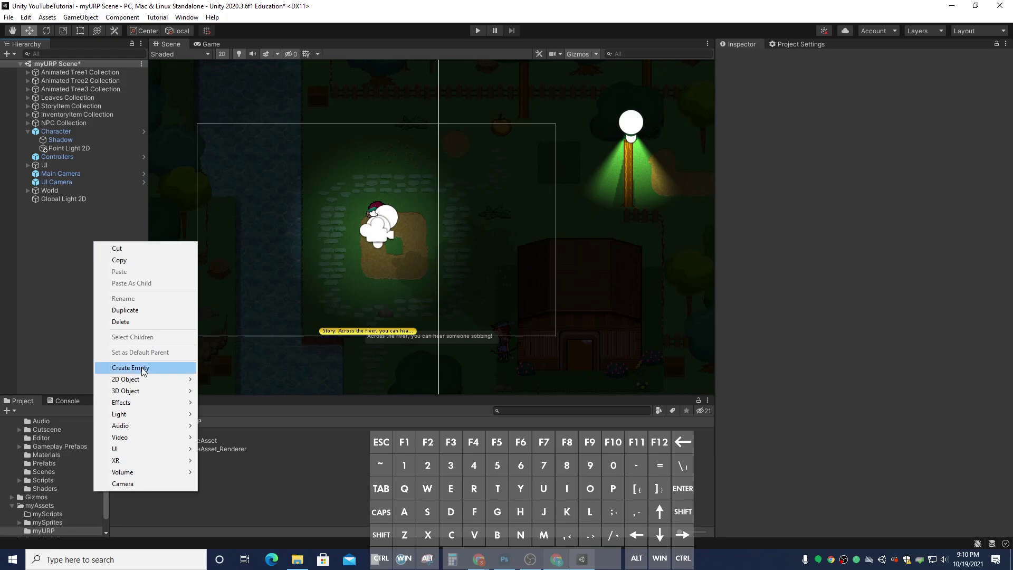
{"action": "mouse_move", "coordinate": [145, 414]}
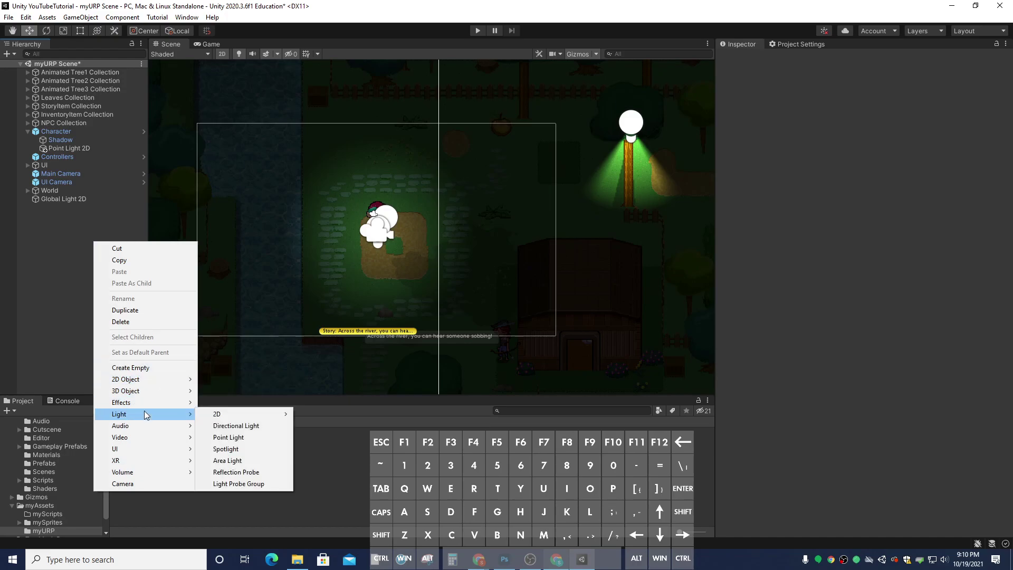
{"action": "mouse_move", "coordinate": [227, 414]}
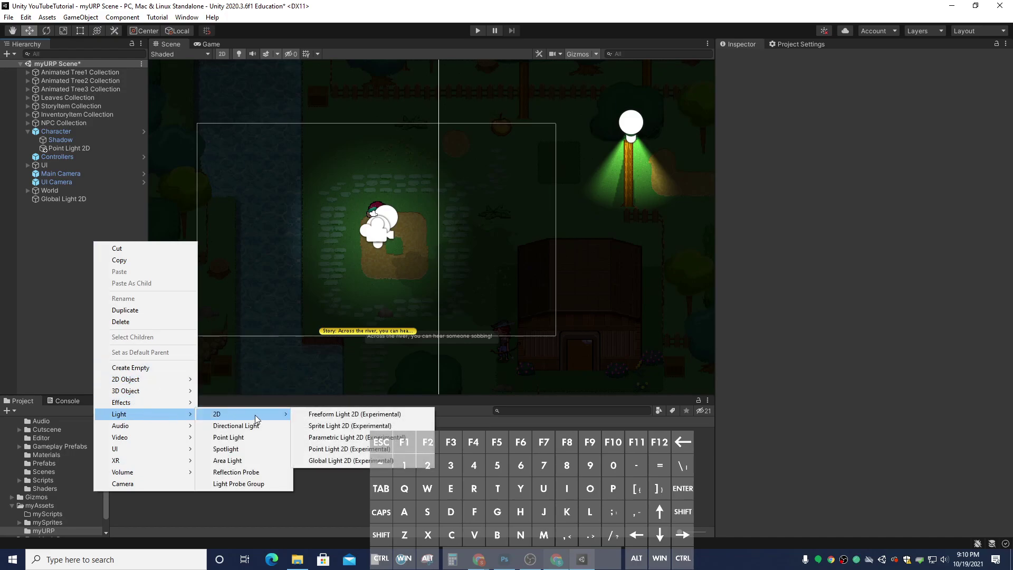
{"action": "left_click", "coordinate": [359, 416]}
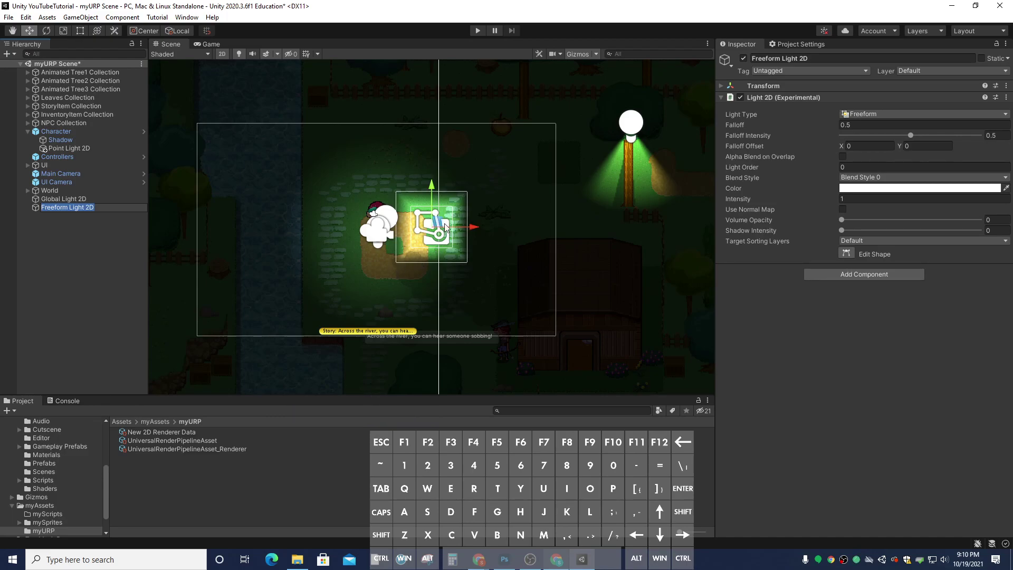
{"action": "left_click_drag", "start_coordinate": [438, 227], "coordinate": [587, 293]}
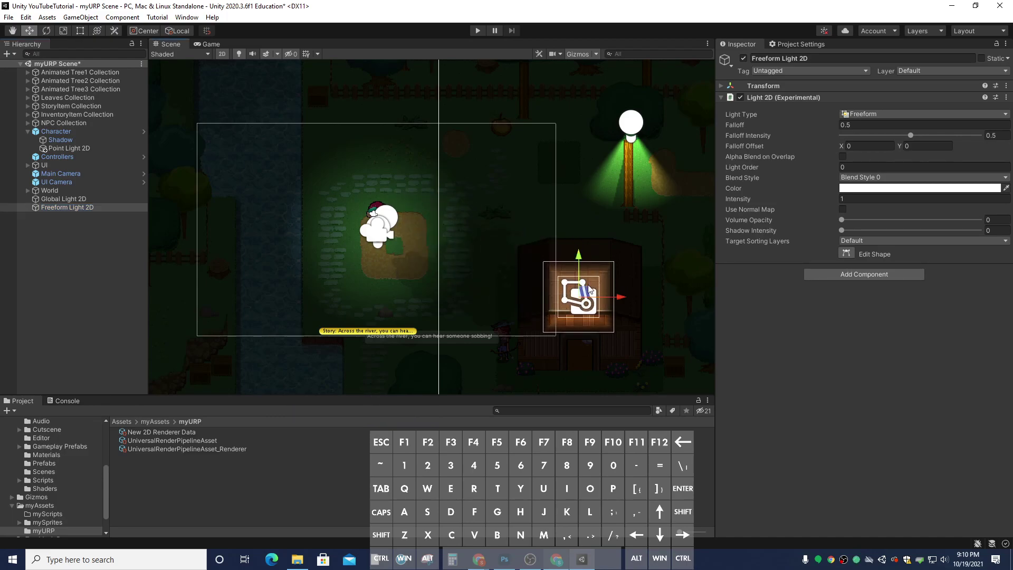
Edit the Freeform Light 2D's shape so its four corners match the outline of the house.
{"action": "left_click", "coordinate": [847, 254]}
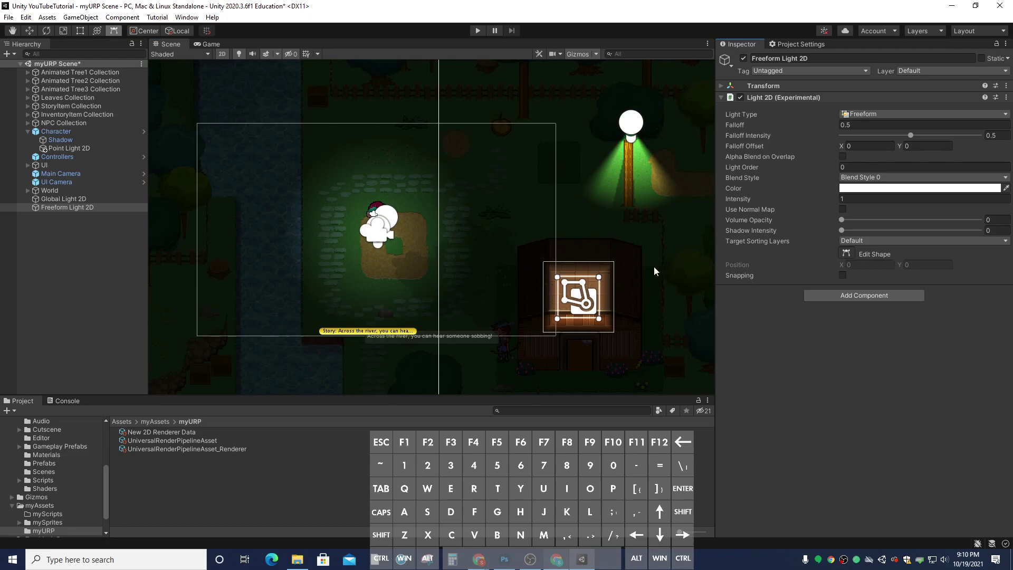
{"action": "left_click_drag", "start_coordinate": [600, 278], "coordinate": [634, 255]}
{"action": "left_click_drag", "start_coordinate": [557, 277], "coordinate": [527, 257]}
{"action": "left_click_drag", "start_coordinate": [558, 319], "coordinate": [523, 371]}
{"action": "left_click_drag", "start_coordinate": [602, 320], "coordinate": [641, 369]}
{"action": "left_click_drag", "start_coordinate": [532, 264], "coordinate": [526, 259]}
{"action": "left_click_drag", "start_coordinate": [634, 255], "coordinate": [639, 256]}
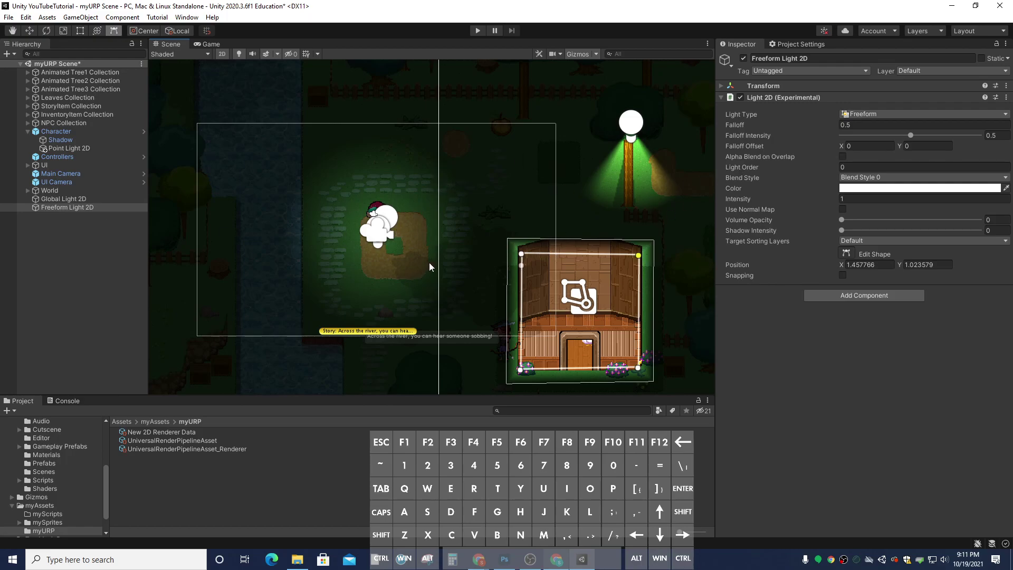
Switch the Freeform Light 2D object off and on repeatedly to compare the house with and without it, leaving it off.
{"action": "left_click", "coordinate": [744, 58]}
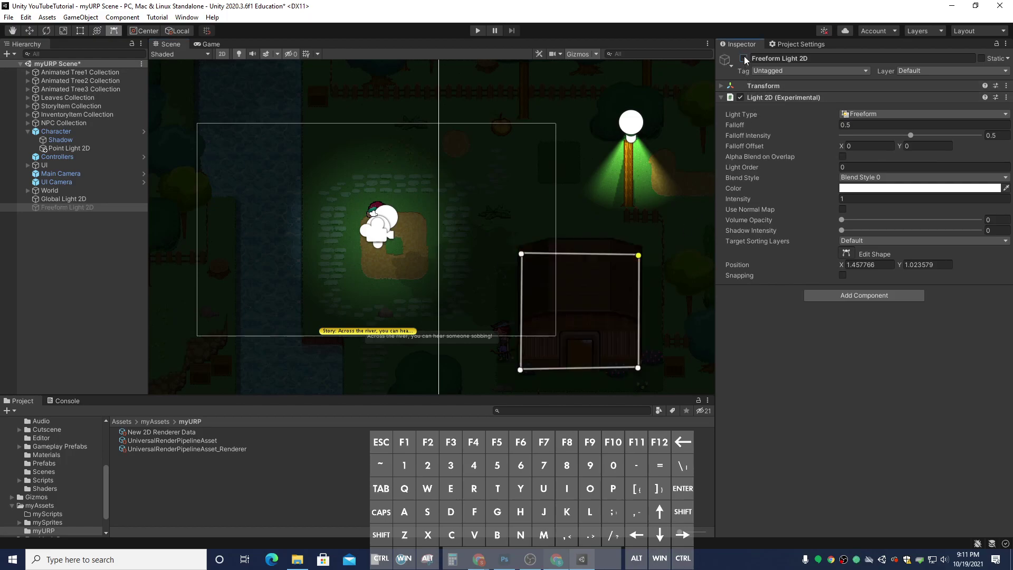
{"action": "left_click", "coordinate": [745, 59]}
{"action": "left_click", "coordinate": [744, 58]}
{"action": "left_click", "coordinate": [744, 59]}
{"action": "left_click", "coordinate": [744, 58]}
{"action": "left_click", "coordinate": [745, 59]}
{"action": "left_click", "coordinate": [745, 59]}
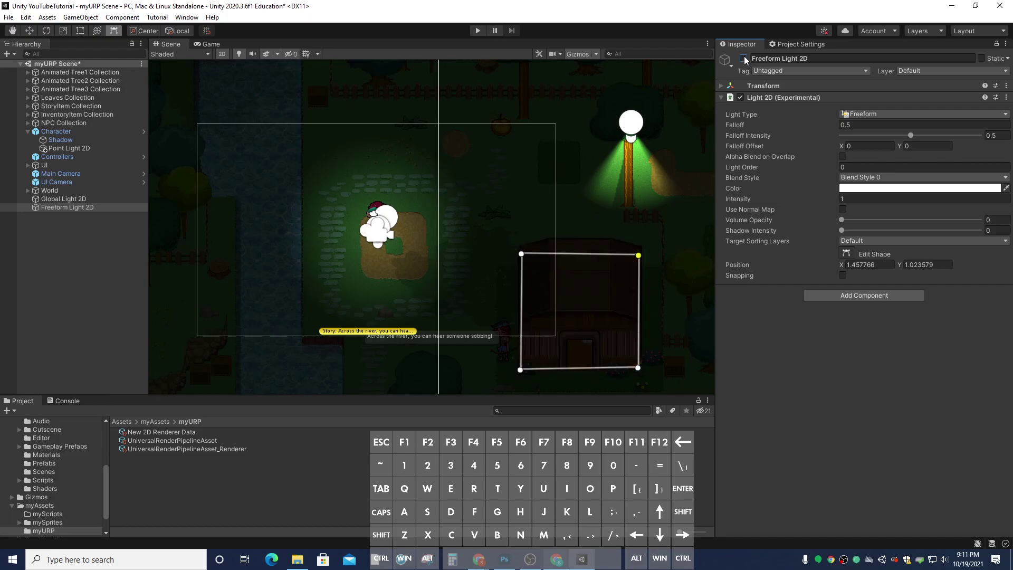
Switch the Global Light 2D off and back on to compare the scene, and re-enable the Freeform Light 2D.
{"action": "left_click", "coordinate": [45, 199]}
{"action": "left_click", "coordinate": [744, 59]}
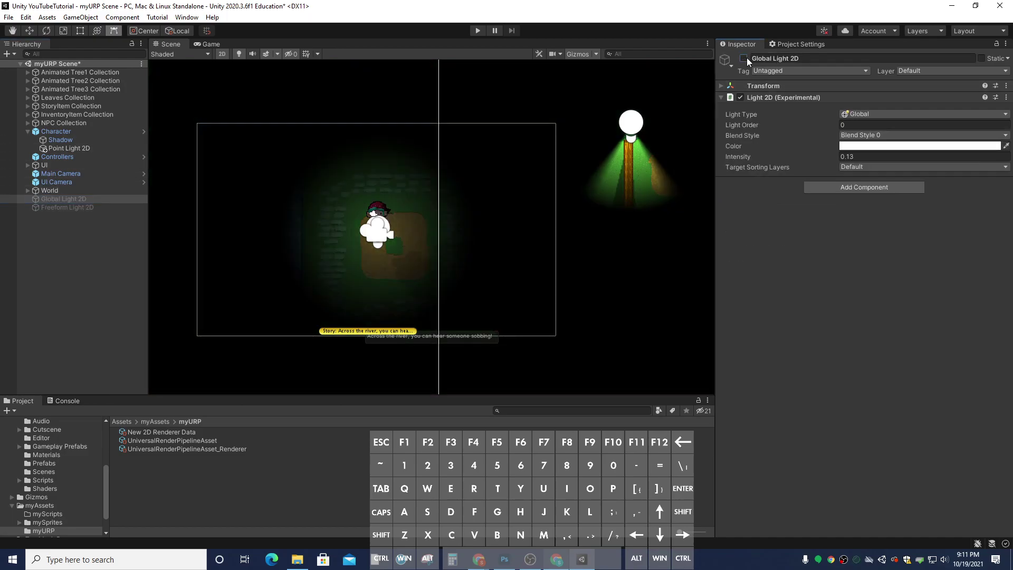
{"action": "left_click", "coordinate": [744, 59]}
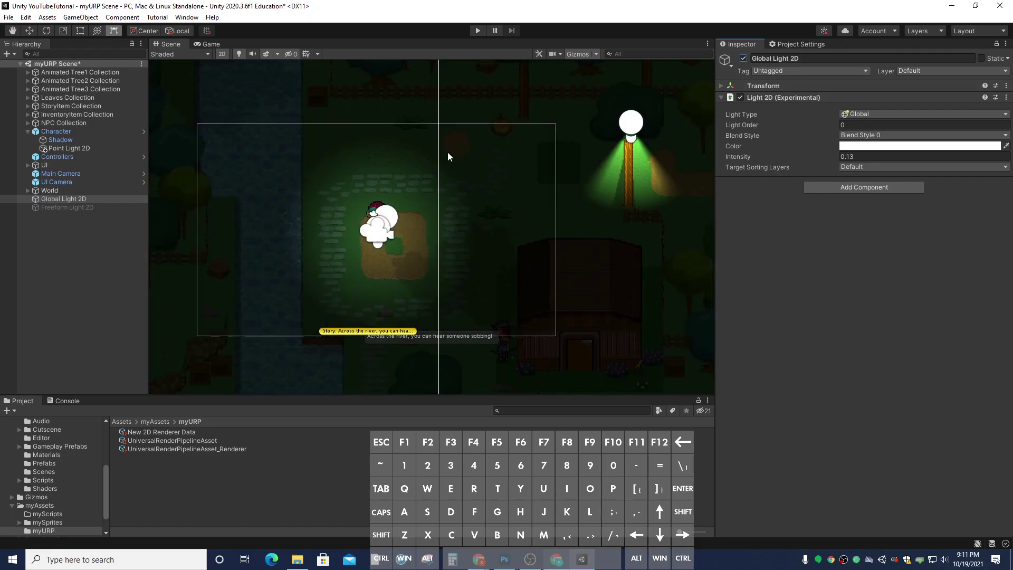
{"action": "left_click", "coordinate": [78, 208]}
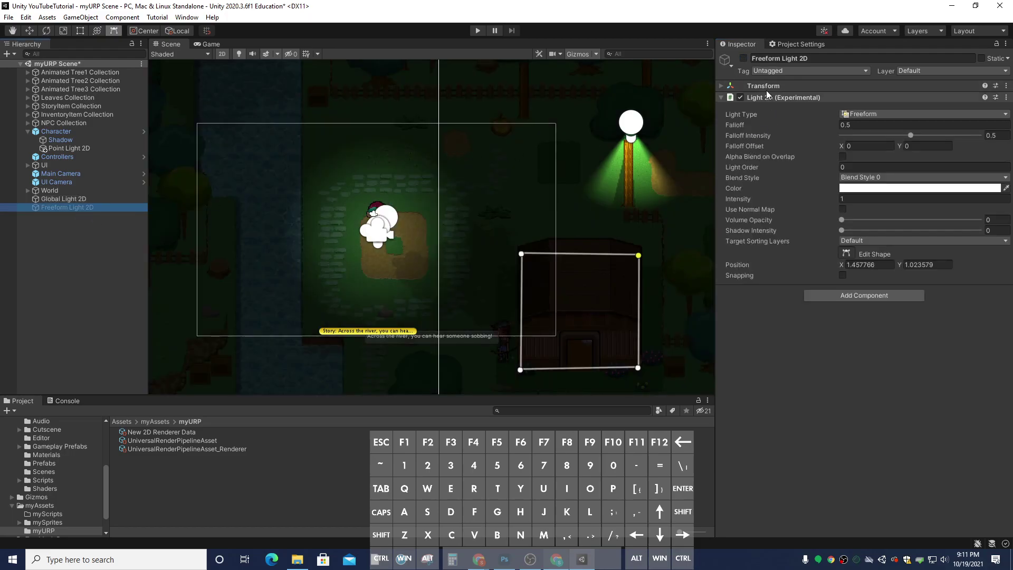
{"action": "left_click", "coordinate": [745, 58]}
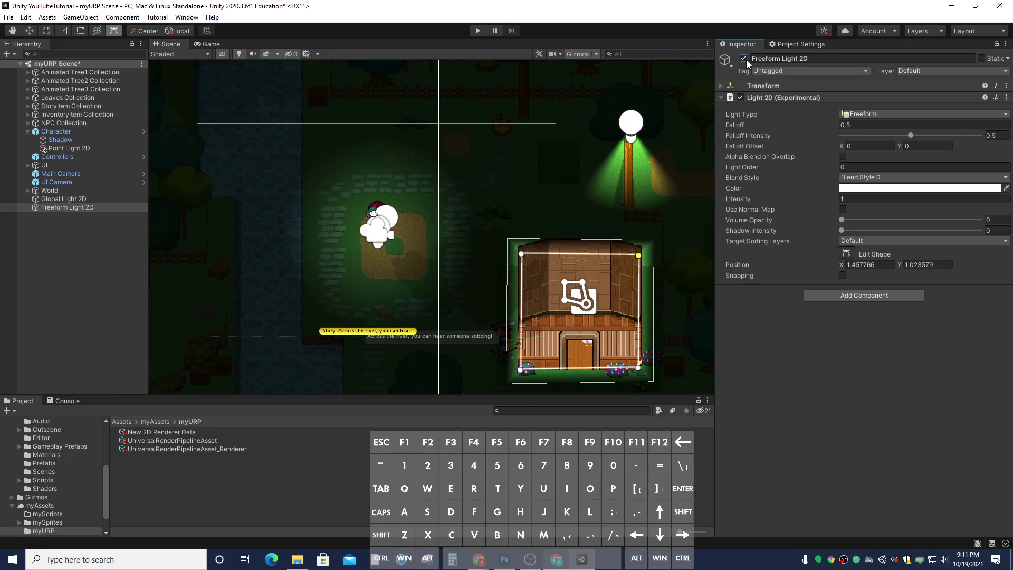